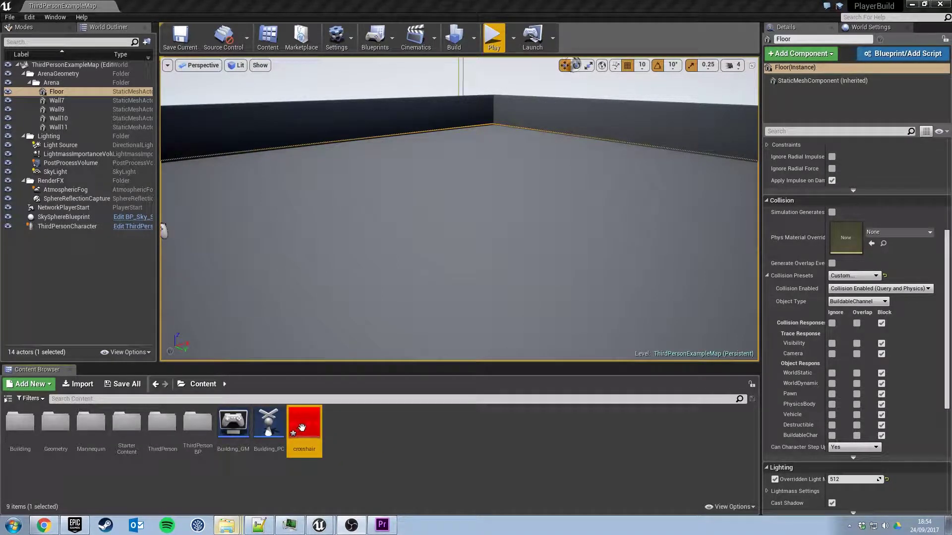
- Preview the crosshair texture, then close the preview and deselect the asset
{"action": "double_click", "coordinate": [302, 428]}
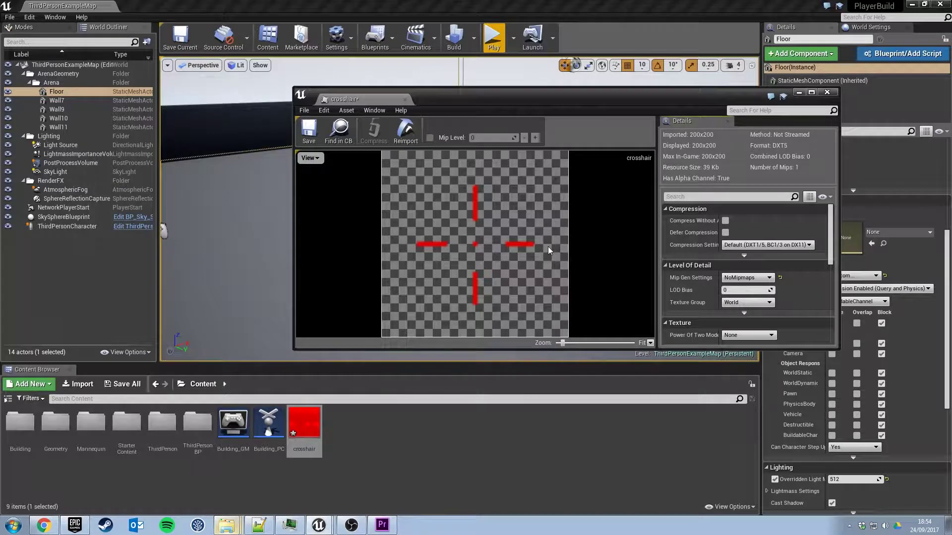
{"action": "left_click", "coordinate": [404, 100]}
{"action": "left_click", "coordinate": [362, 453]}
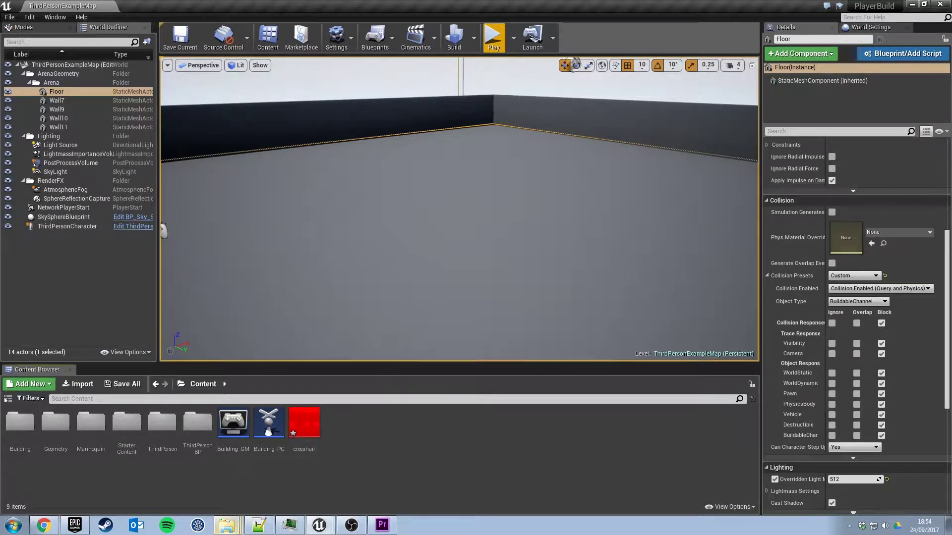
- Create a Widget Blueprint named UI_Crosshair and open it in the designer
{"action": "right_click", "coordinate": [343, 429]}
{"action": "mouse_move", "coordinate": [380, 424]}
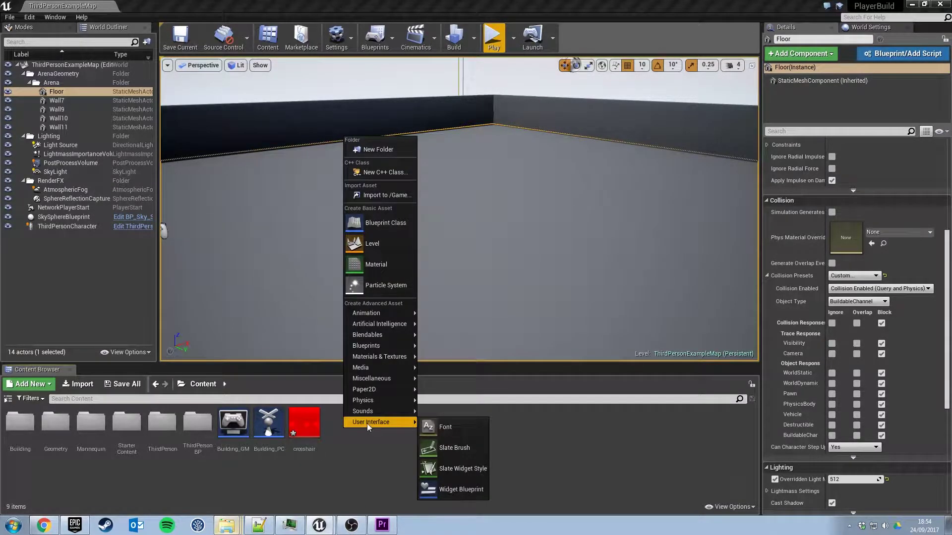
{"action": "left_click", "coordinate": [469, 490]}
{"action": "type", "text": "UI_"}
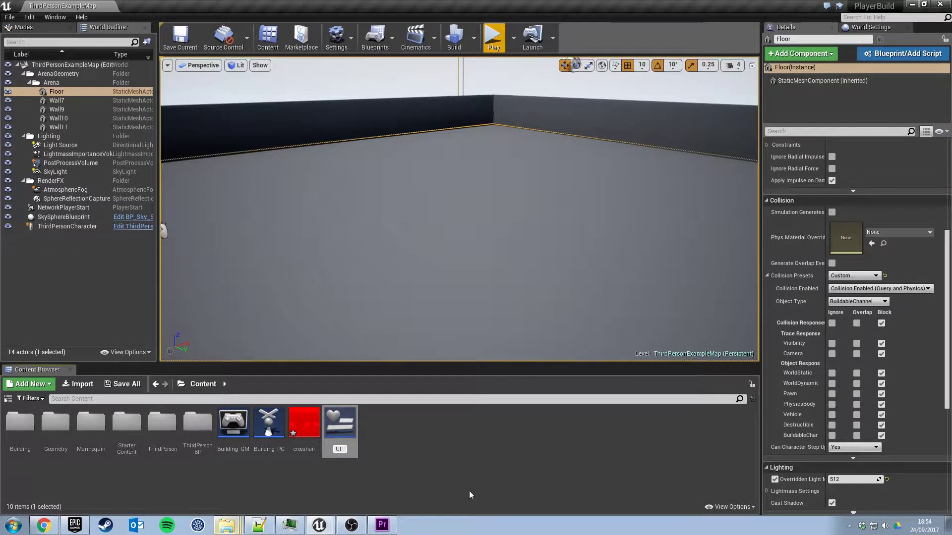
{"action": "type", "text": "Crosshair"}
{"action": "key", "text": "Return"}
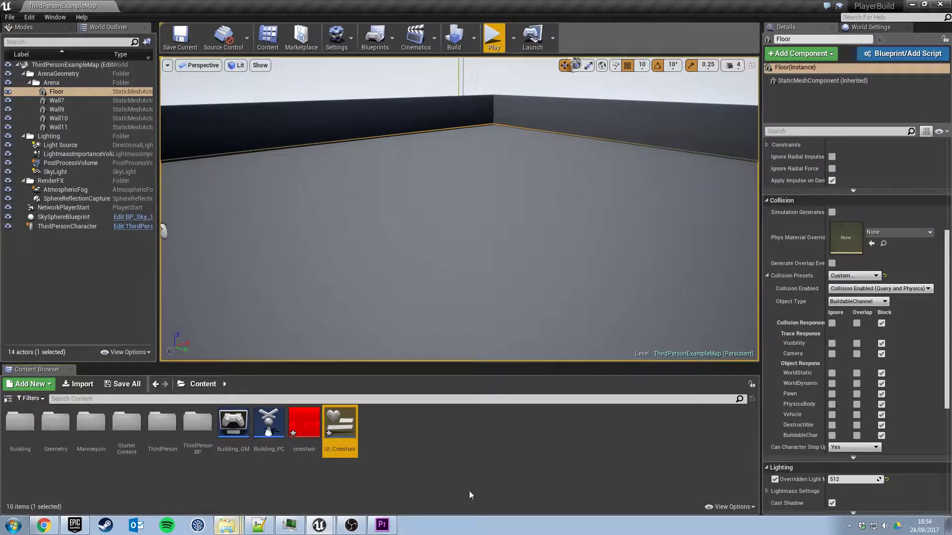
{"action": "double_click", "coordinate": [341, 433]}
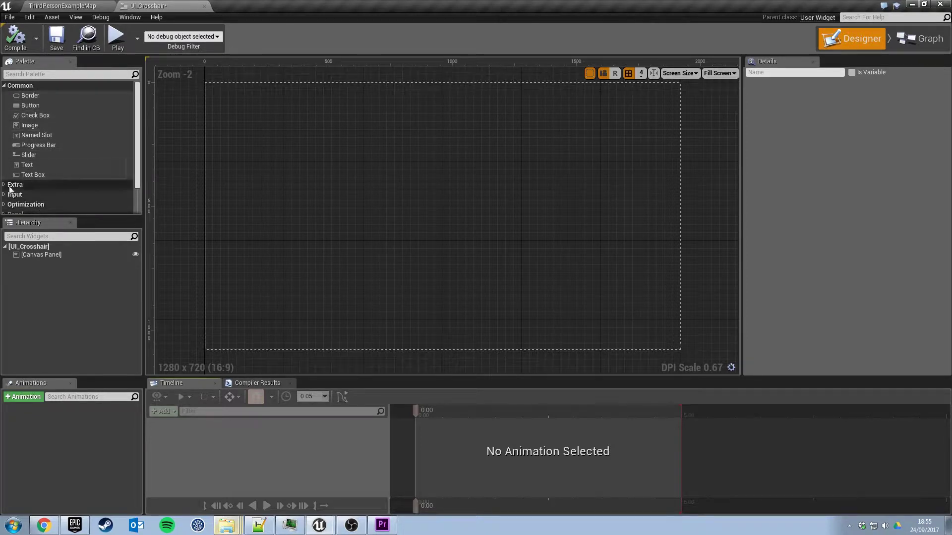
- Drop an Image widget at the top-left of the UI_Crosshair canvas and select it
{"action": "scroll", "coordinate": [29, 153], "scroll_direction": "down", "scroll_amount": 2}
{"action": "scroll", "coordinate": [29, 154], "scroll_direction": "up", "scroll_amount": 2}
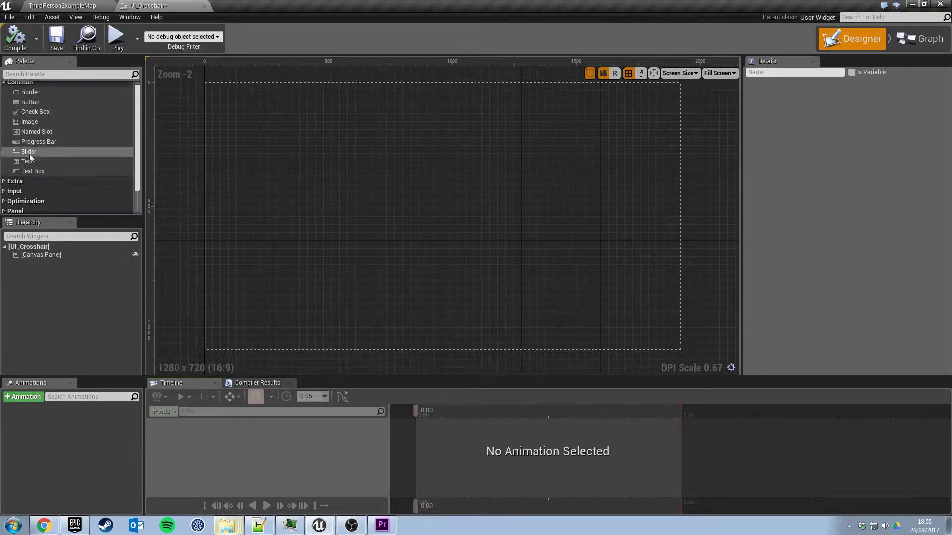
{"action": "left_click", "coordinate": [43, 256]}
{"action": "left_click", "coordinate": [55, 264]}
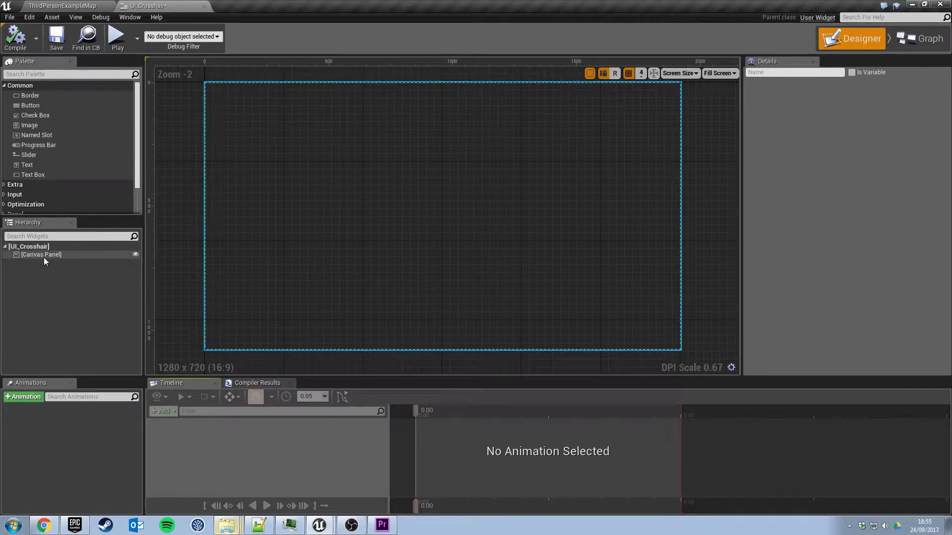
{"action": "left_click", "coordinate": [43, 126]}
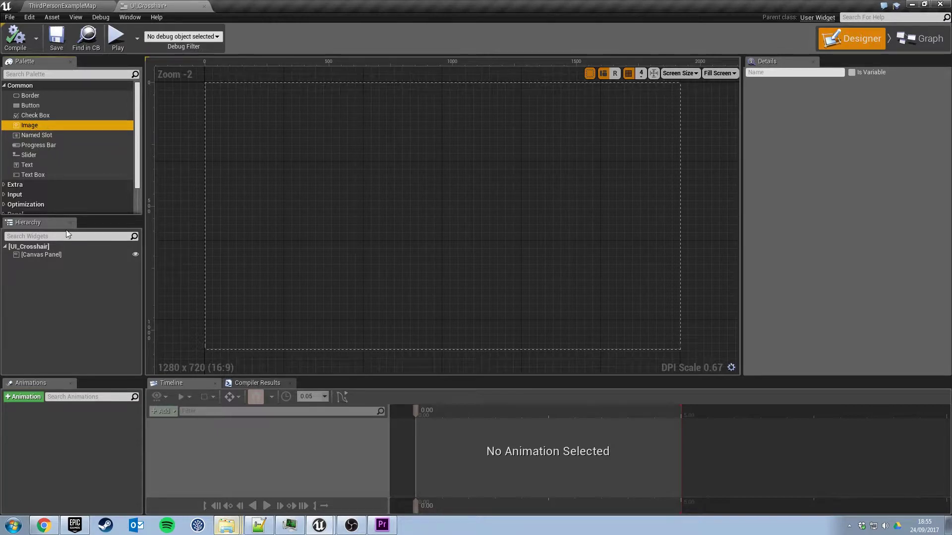
{"action": "left_click_drag", "start_coordinate": [50, 259], "coordinate": [48, 256]}
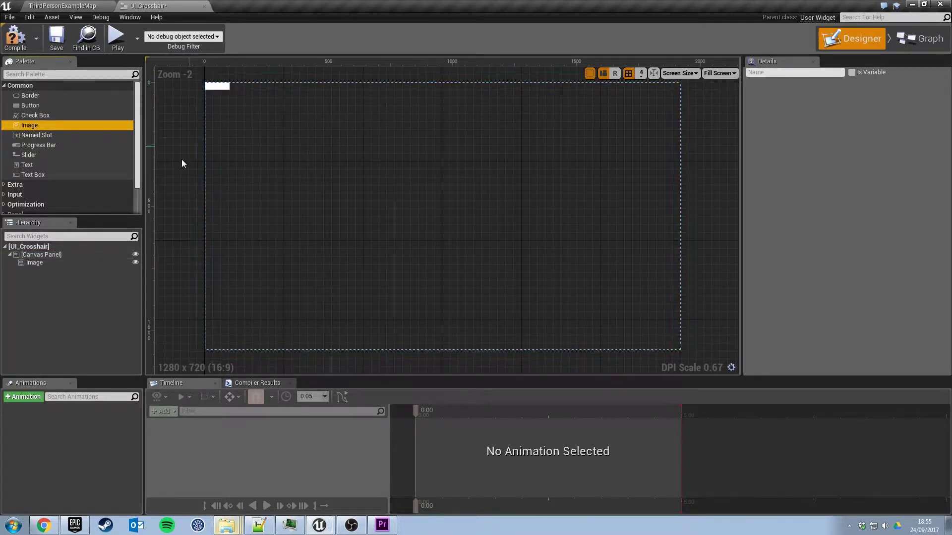
{"action": "left_click", "coordinate": [44, 263]}
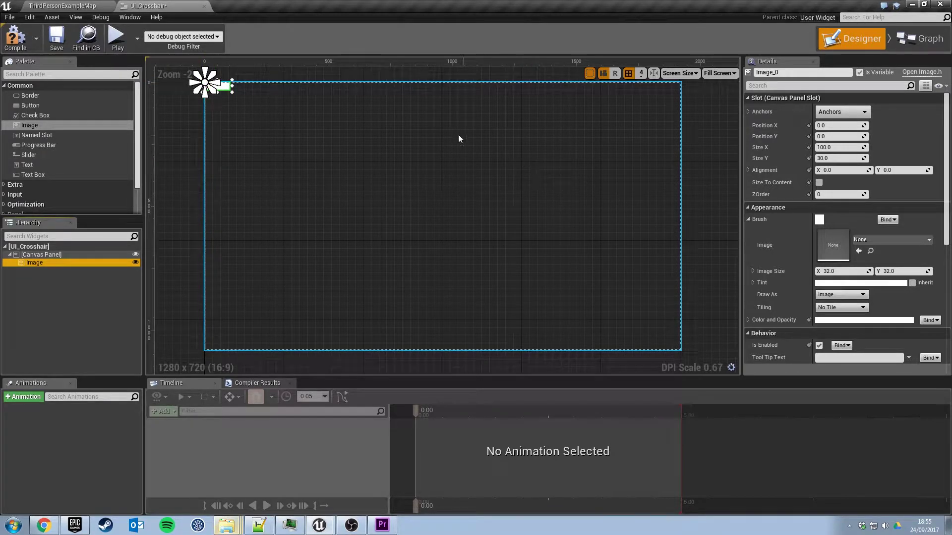
- Anchor the image to the canvas centre and set its Size Y to 100
{"action": "left_click", "coordinate": [839, 113]}
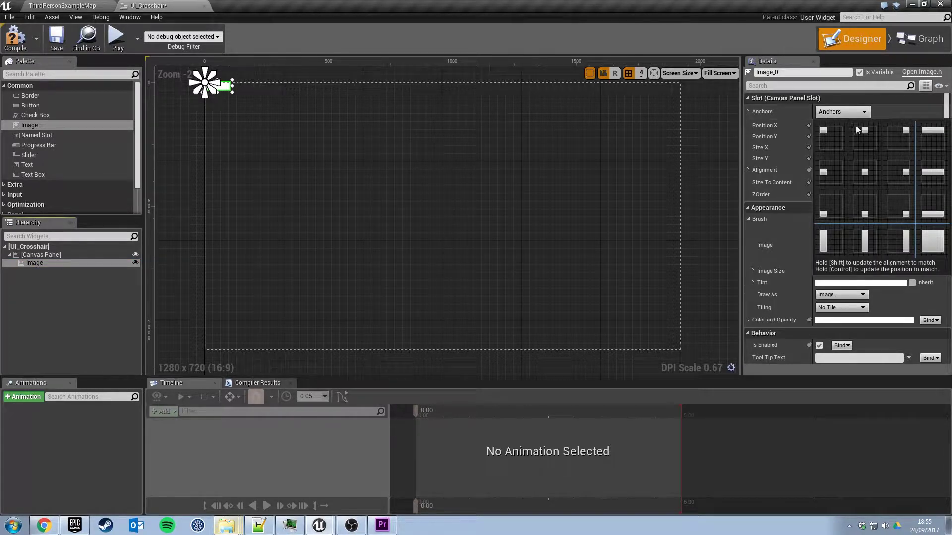
{"action": "left_click", "coordinate": [867, 173]}
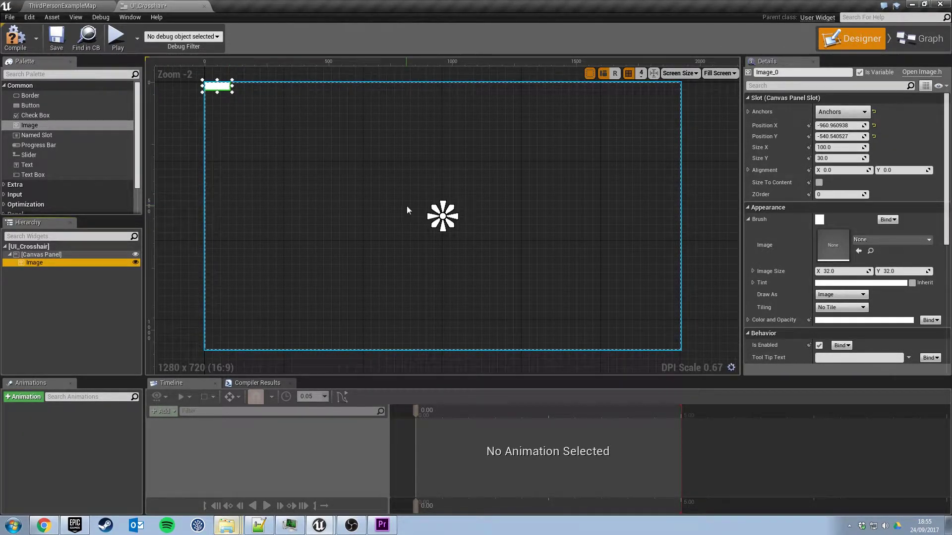
{"action": "left_click", "coordinate": [836, 158]}
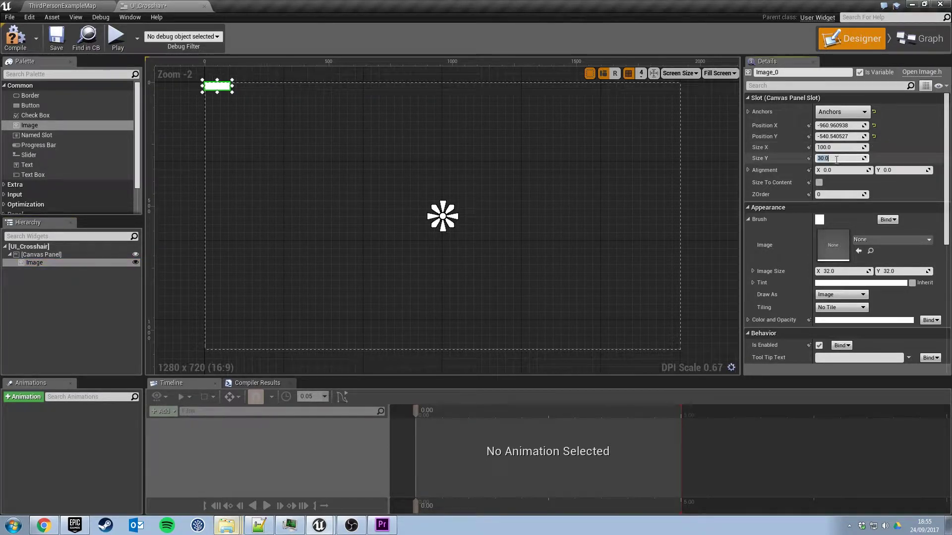
{"action": "type", "text": "100"}
{"action": "key", "text": "Return"}
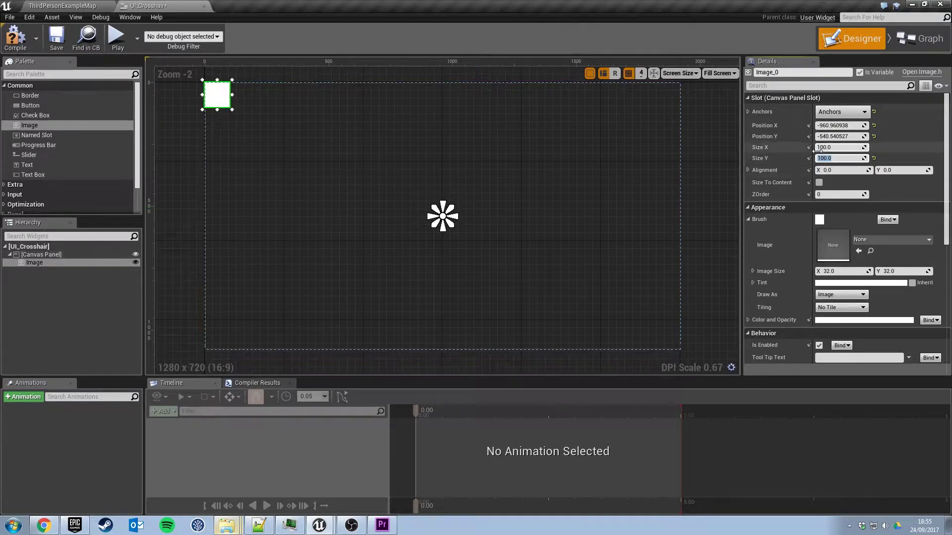
- Set the image's position to X -50 and Y -50
{"action": "left_click", "coordinate": [846, 125]}
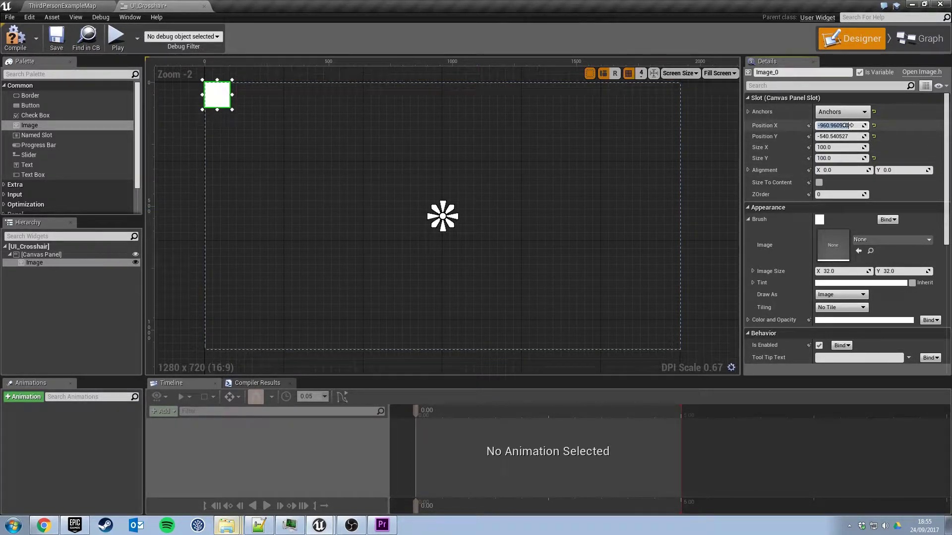
{"action": "type", "text": "-50"}
{"action": "key", "text": "Tab"}
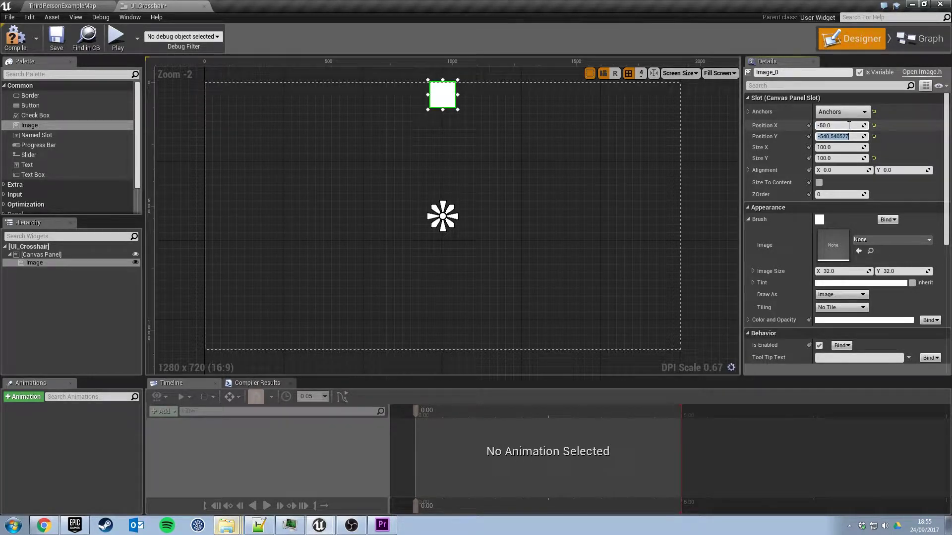
{"action": "type", "text": "-50"}
{"action": "key", "text": "Return"}
{"action": "scroll", "coordinate": [449, 216], "scroll_direction": "up", "scroll_amount": 3}
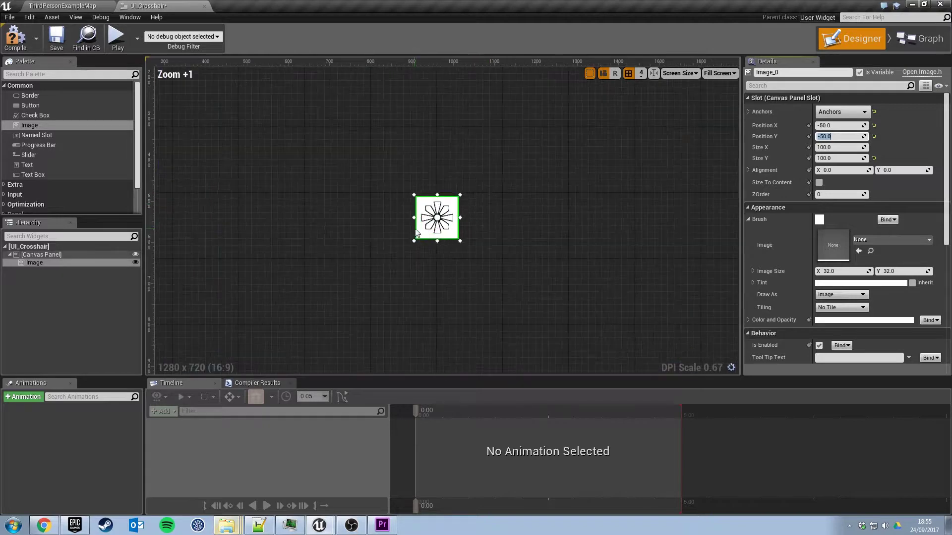
{"action": "scroll", "coordinate": [417, 233], "scroll_direction": "up", "scroll_amount": 1}
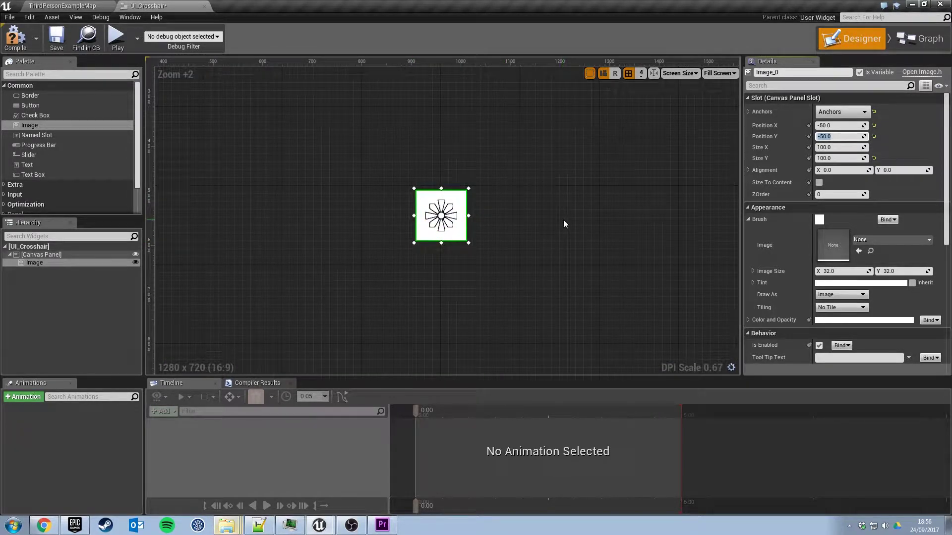
- Assign the red crosshair texture to Image_0's Brush Image
{"action": "left_click", "coordinate": [748, 219]}
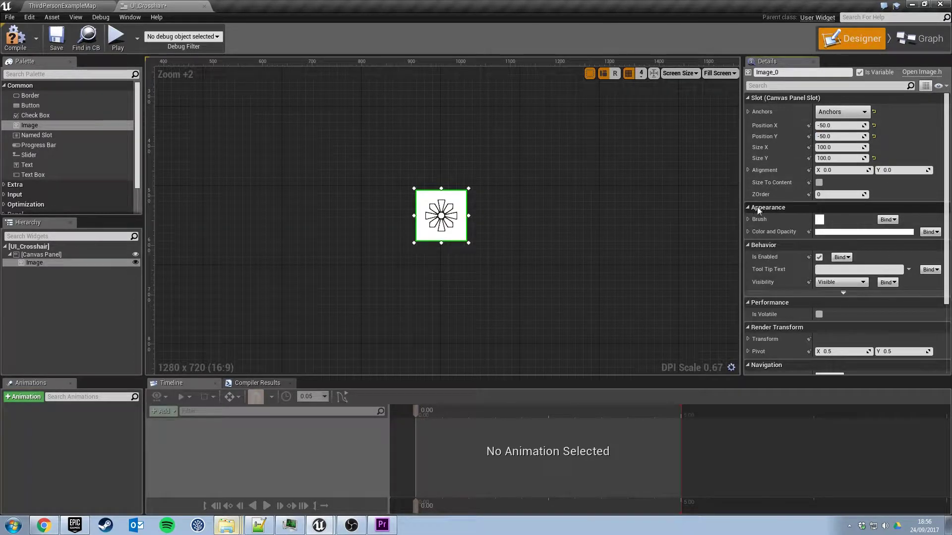
{"action": "left_click", "coordinate": [748, 219]}
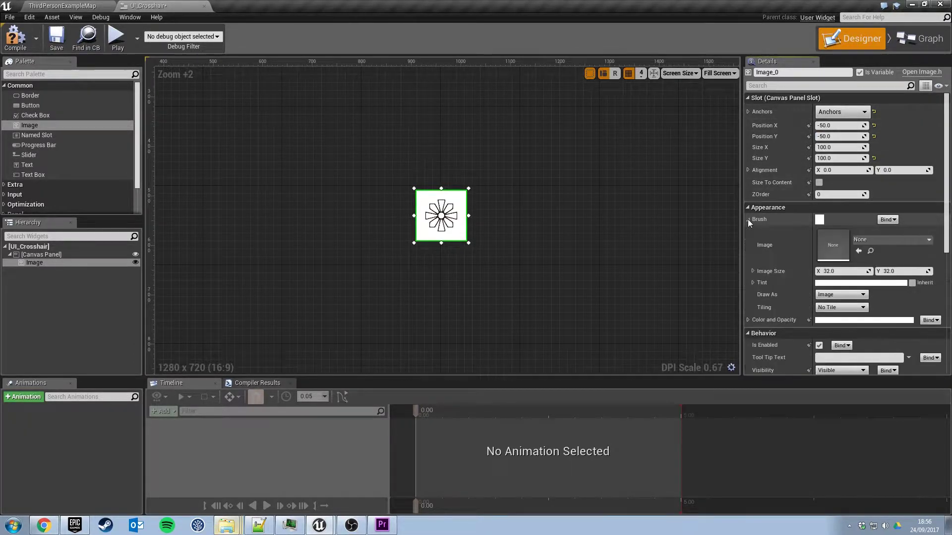
{"action": "left_click", "coordinate": [62, 5]}
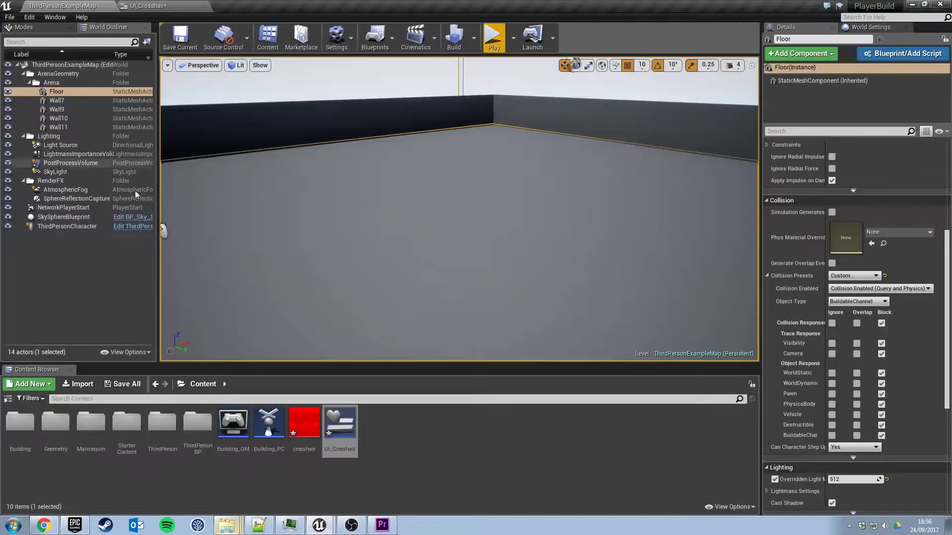
{"action": "left_click", "coordinate": [305, 433]}
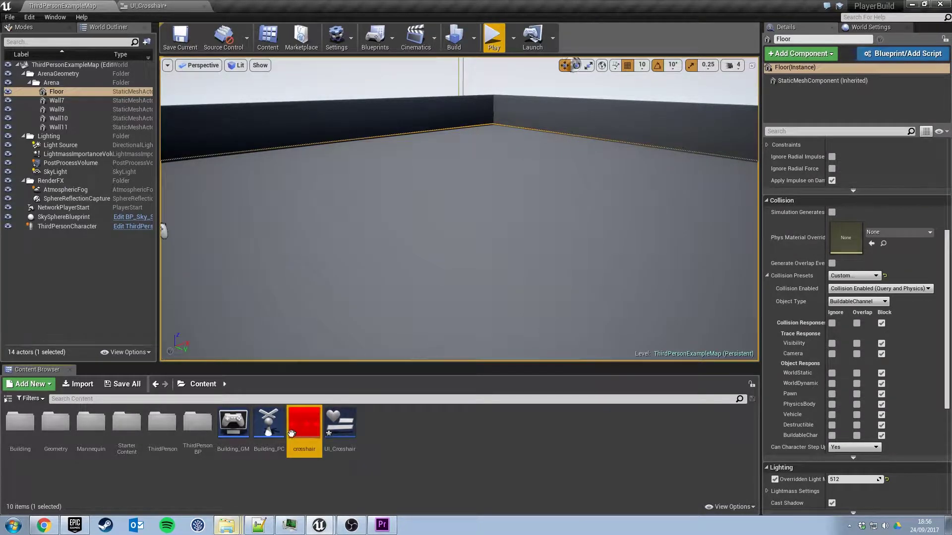
{"action": "left_click", "coordinate": [160, 5]}
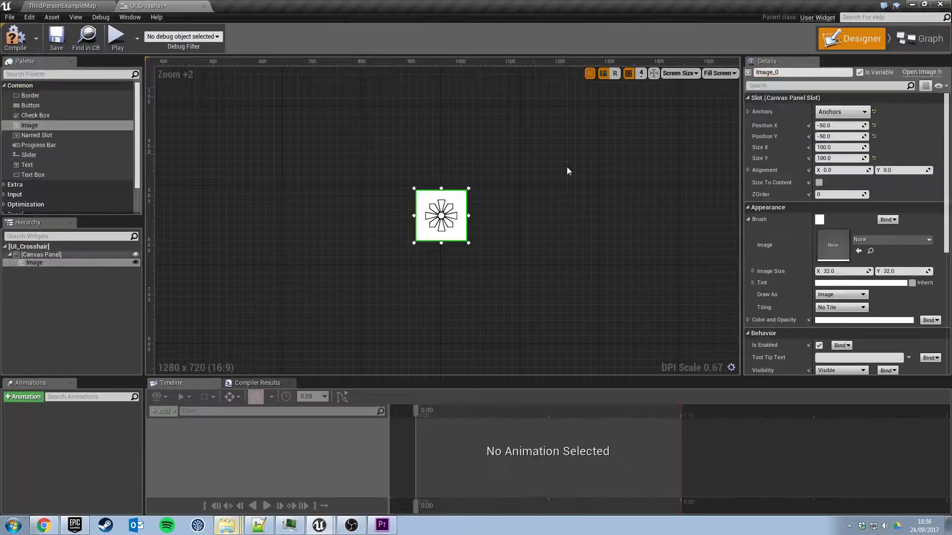
{"action": "left_click", "coordinate": [858, 253]}
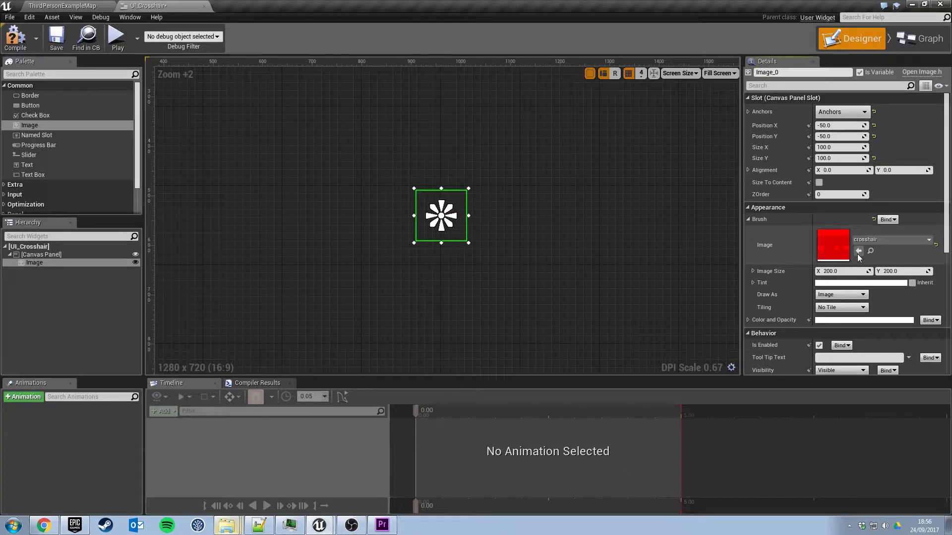
- Compile and save UI_Crosshair, then return to the level map
{"action": "left_click", "coordinate": [11, 44]}
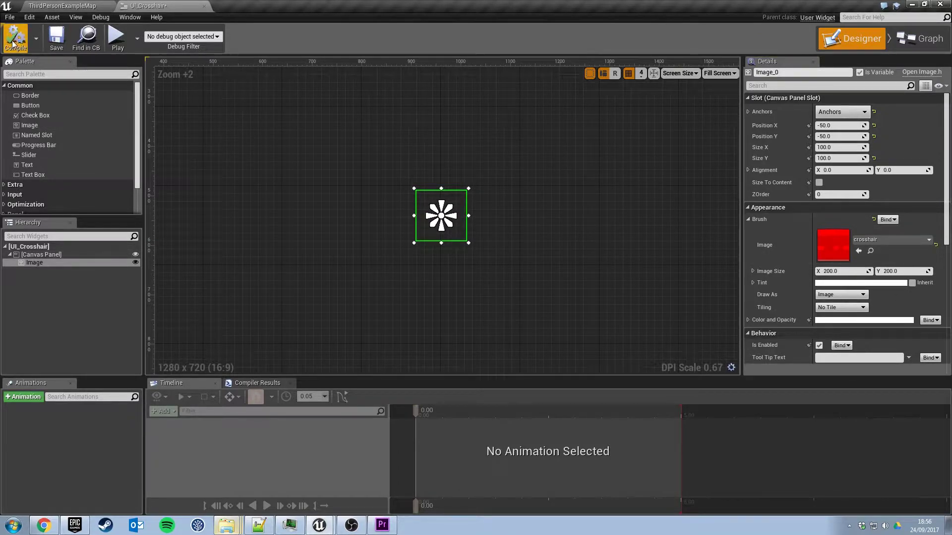
{"action": "left_click", "coordinate": [56, 38]}
{"action": "left_click", "coordinate": [328, 241]}
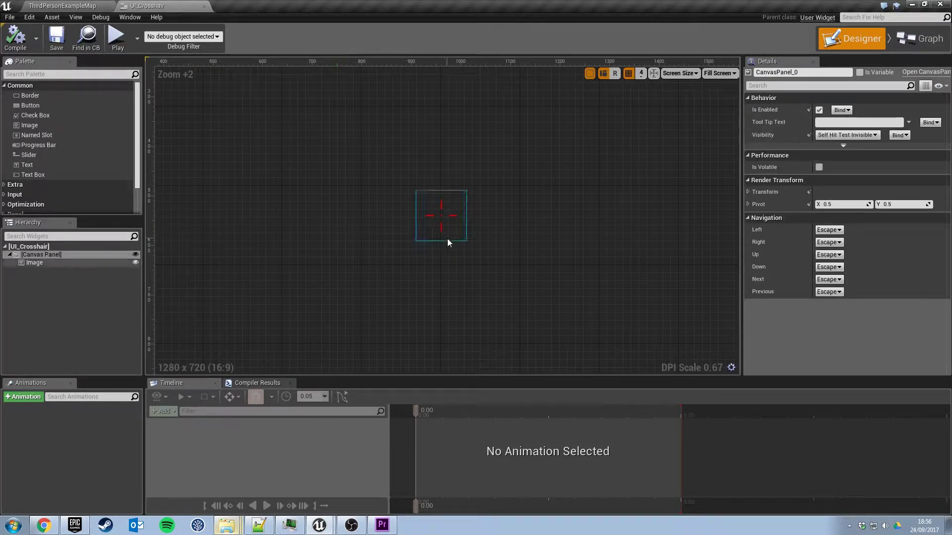
{"action": "scroll", "coordinate": [382, 229], "scroll_direction": "down", "scroll_amount": 5}
{"action": "scroll", "coordinate": [421, 235], "scroll_direction": "up", "scroll_amount": 5}
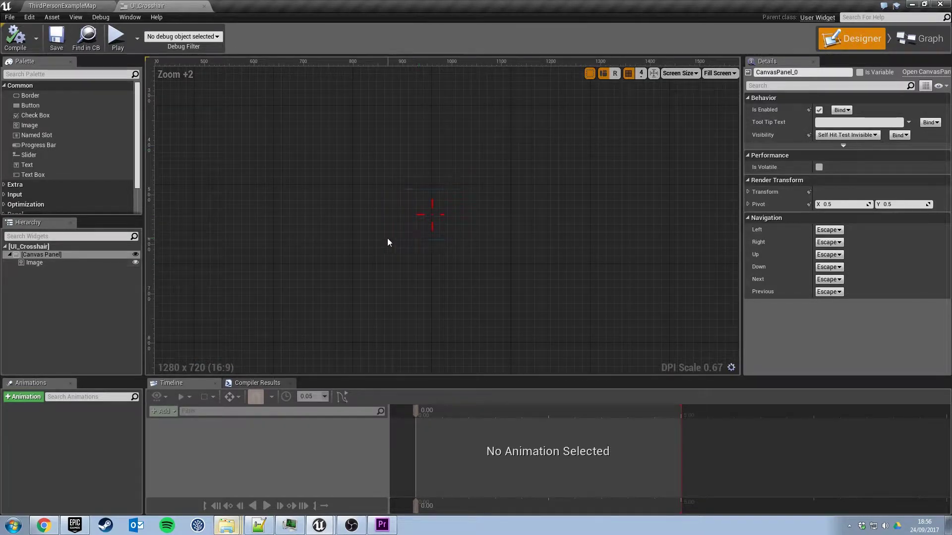
{"action": "scroll", "coordinate": [387, 239], "scroll_direction": "down", "scroll_amount": 5}
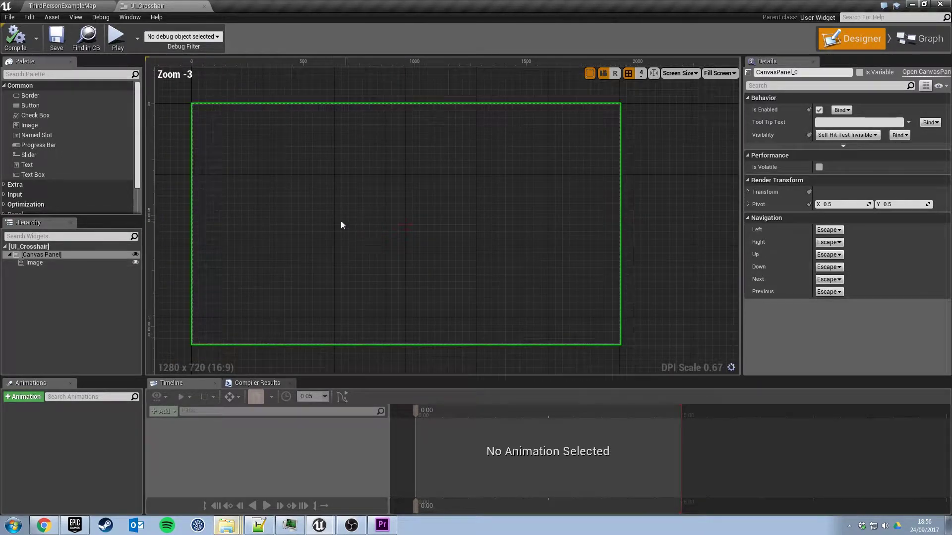
{"action": "left_click", "coordinate": [72, 6]}
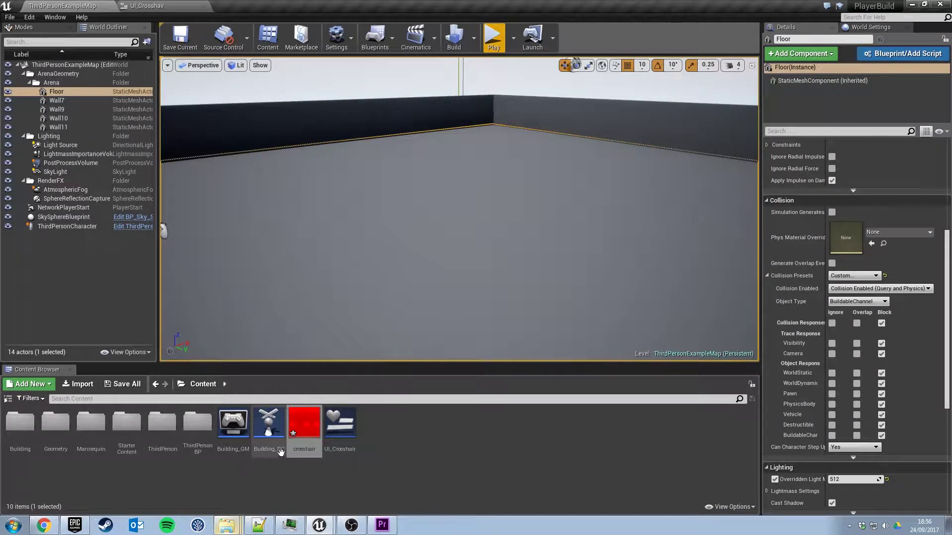
- Open Building_PC and pan the Position Build Item graph to Break Hit Result
{"action": "double_click", "coordinate": [271, 426]}
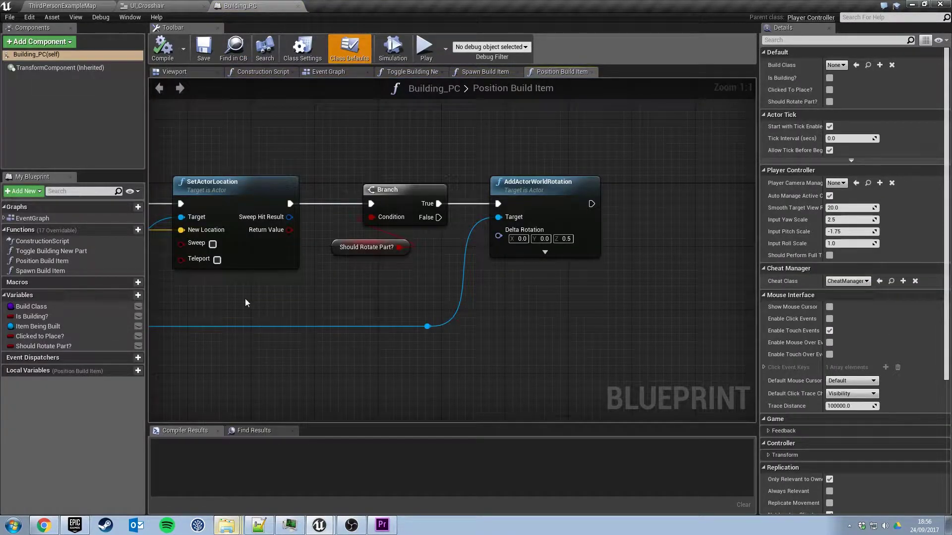
{"action": "right_click_drag", "start_coordinate": [245, 298], "coordinate": [454, 270]}
{"action": "right_click_drag", "start_coordinate": [312, 338], "coordinate": [539, 337]}
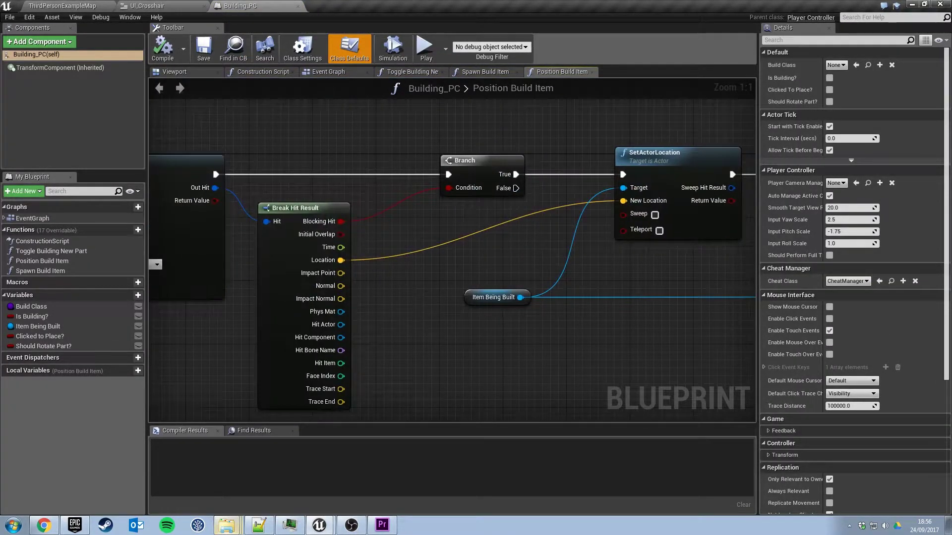
{"action": "right_click_drag", "start_coordinate": [215, 343], "coordinate": [348, 329]}
{"action": "right_click_drag", "start_coordinate": [284, 325], "coordinate": [209, 323]}
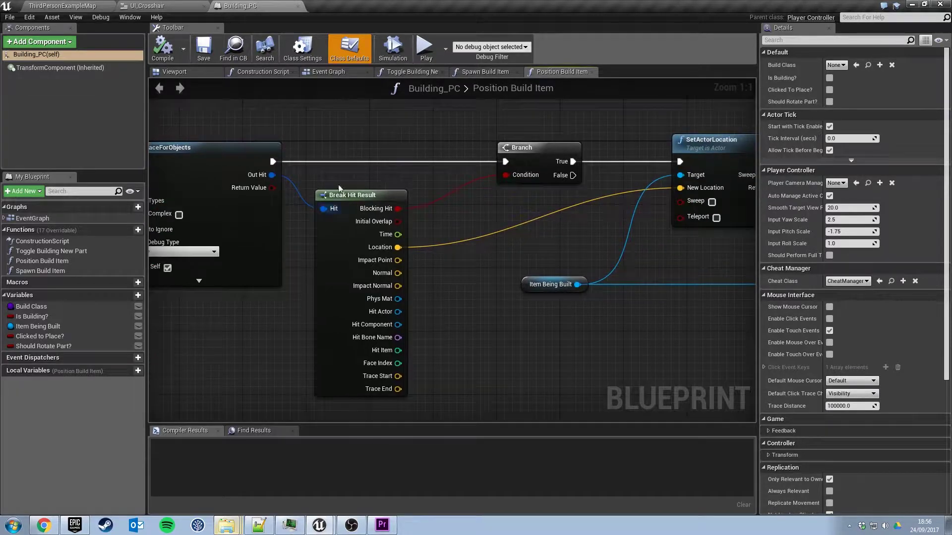
- Switch to the Event Graph and pan to the disabled Event BeginPlay node
{"action": "left_click", "coordinate": [327, 73]}
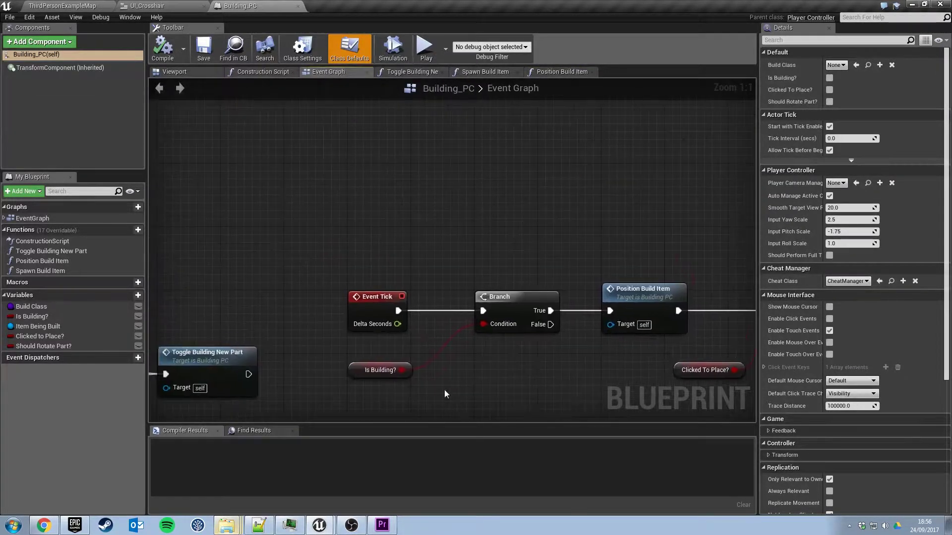
{"action": "right_click_drag", "start_coordinate": [288, 240], "coordinate": [516, 226]}
{"action": "right_click_drag", "start_coordinate": [258, 227], "coordinate": [435, 222]}
{"action": "right_click_drag", "start_coordinate": [322, 163], "coordinate": [286, 209]}
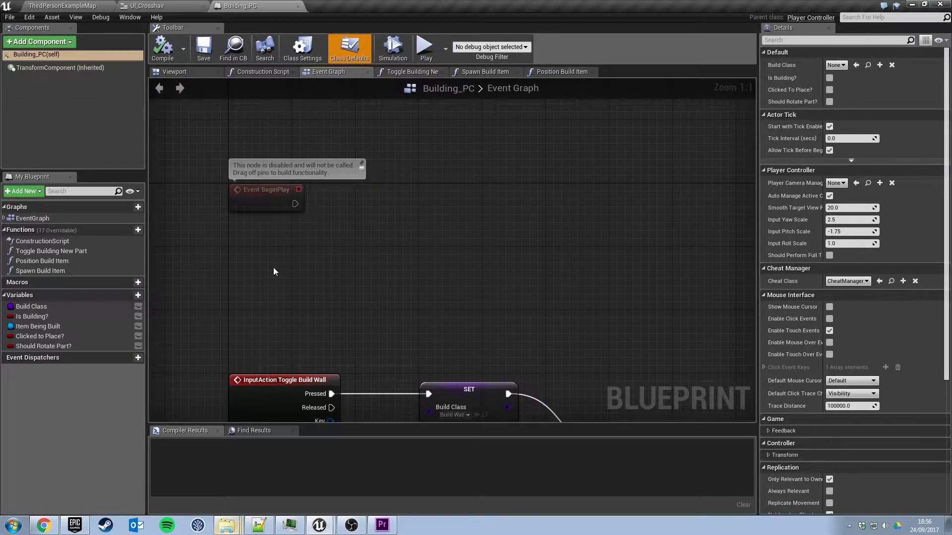
{"action": "right_click_drag", "start_coordinate": [274, 270], "coordinate": [269, 247]}
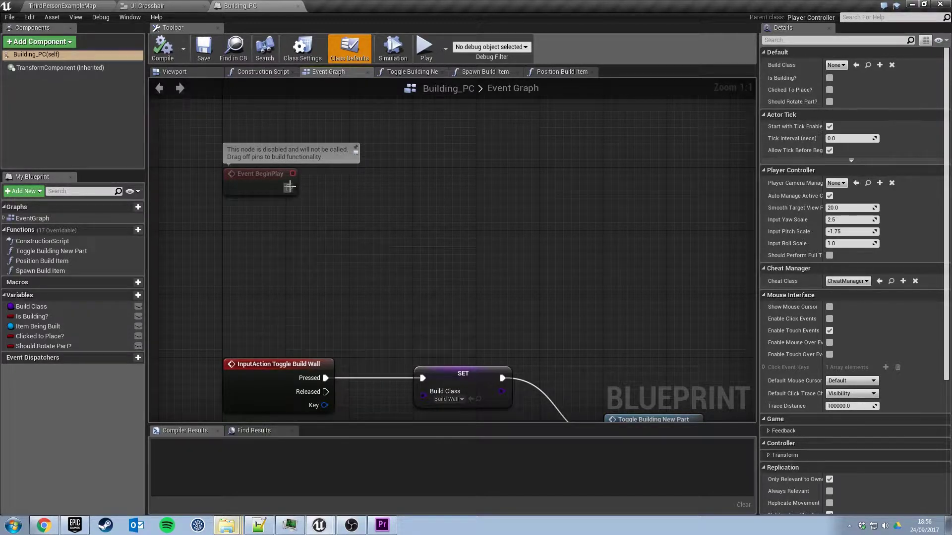
- Add a Create Widget node after Event BeginPlay with Class set to UI_Crosshair
{"action": "left_click_drag", "start_coordinate": [289, 187], "coordinate": [354, 187]}
{"action": "type", "text": "c"}
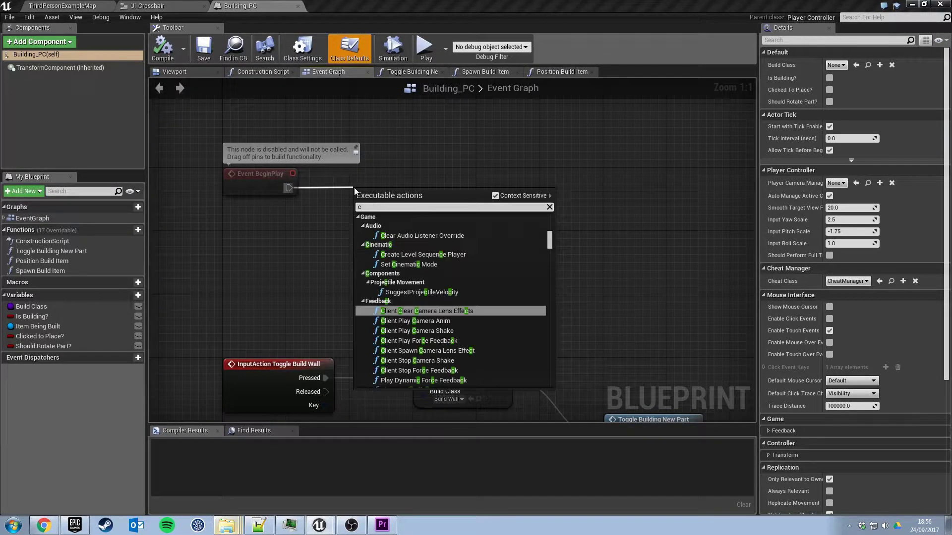
{"action": "type", "text": "reate widget"}
{"action": "key", "text": "Return"}
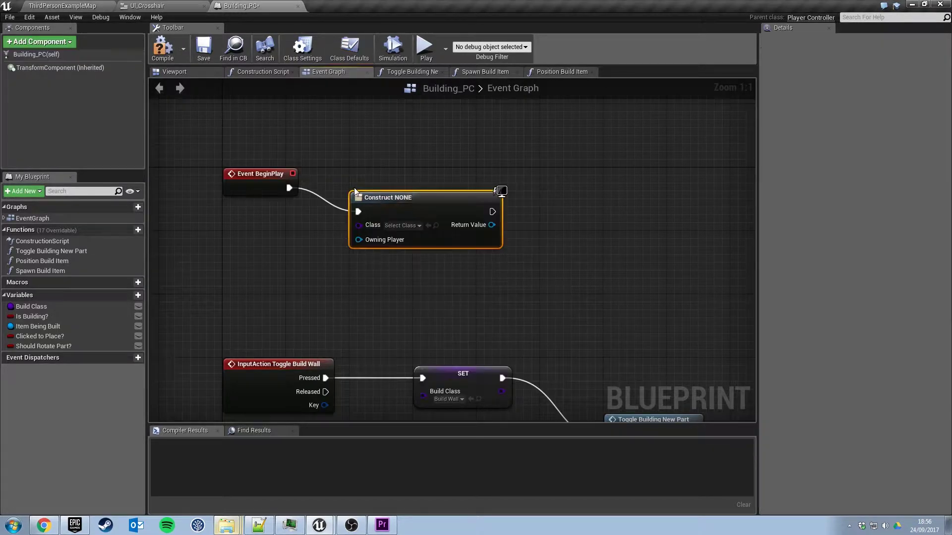
{"action": "left_click_drag", "start_coordinate": [429, 202], "coordinate": [425, 179]}
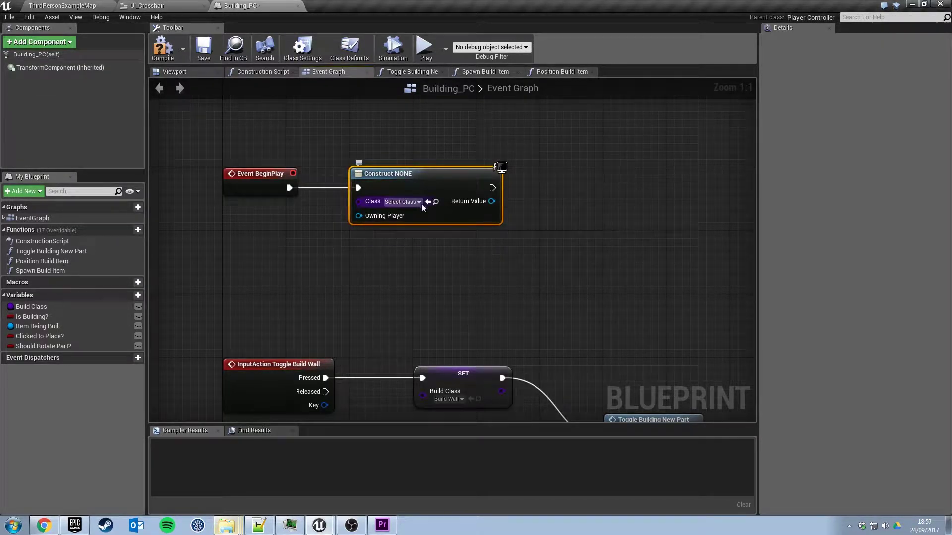
{"action": "left_click", "coordinate": [413, 202]}
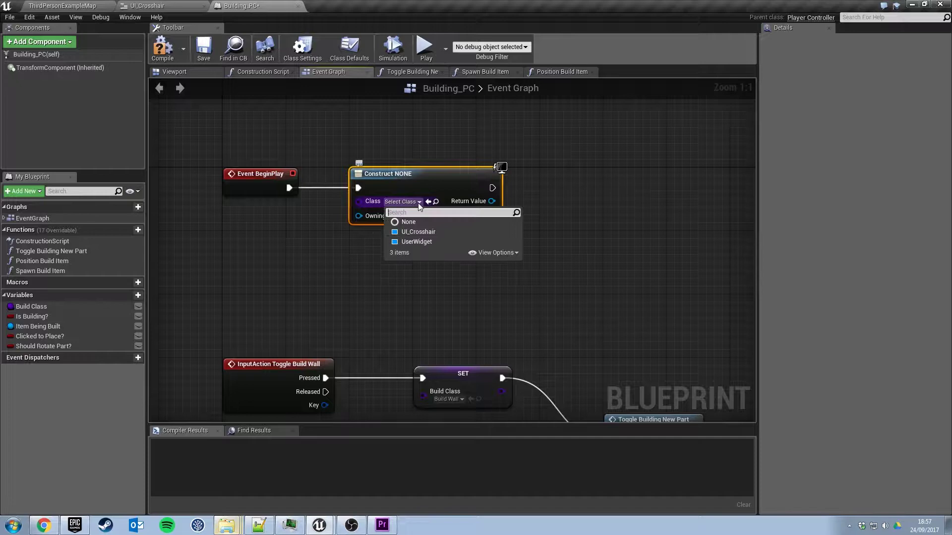
{"action": "left_click", "coordinate": [419, 232]}
- Feed the created widget's Return Value into a new Add to Viewport node
{"action": "right_click_drag", "start_coordinate": [525, 240], "coordinate": [503, 249]}
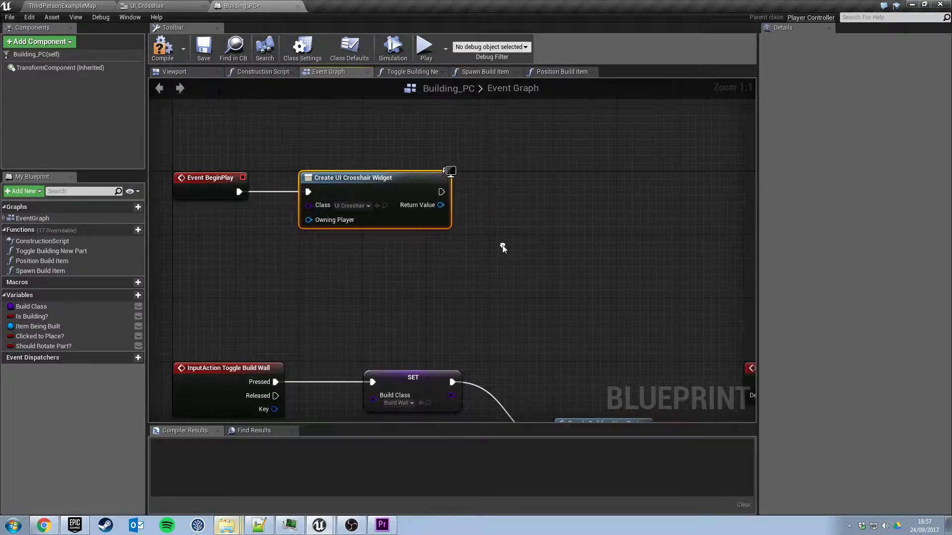
{"action": "left_click_drag", "start_coordinate": [454, 259], "coordinate": [455, 257]}
{"action": "left_click_drag", "start_coordinate": [440, 205], "coordinate": [504, 208]}
{"action": "type", "text": "add to view"}
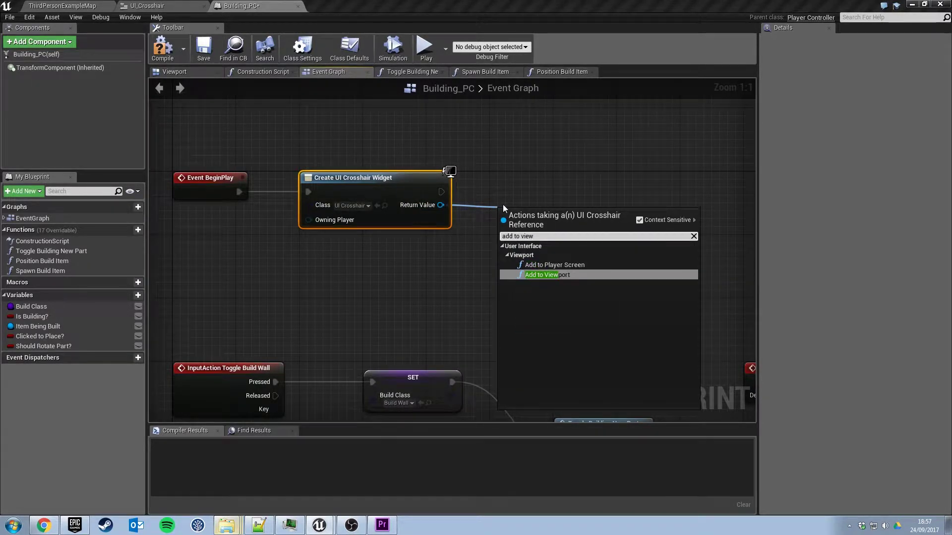
{"action": "key", "text": "Return"}
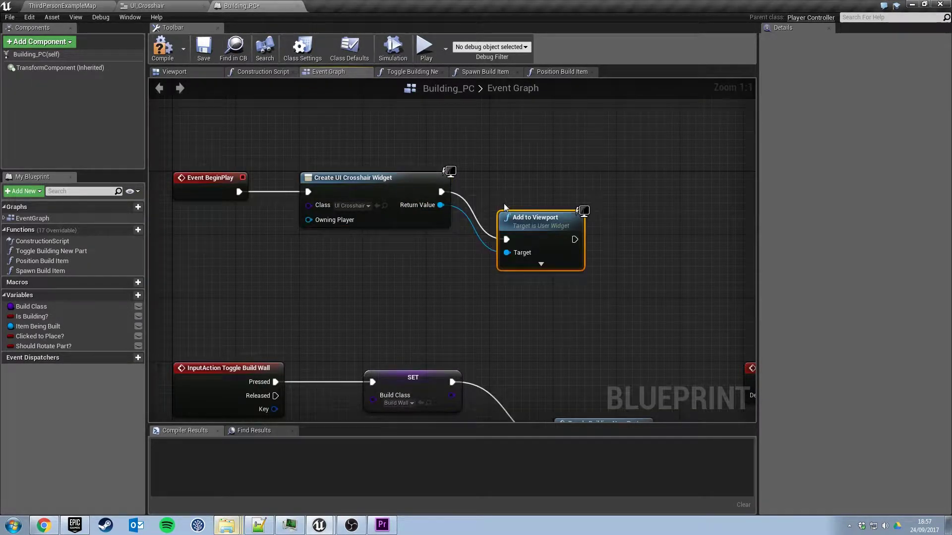
{"action": "left_click_drag", "start_coordinate": [565, 252], "coordinate": [558, 204]}
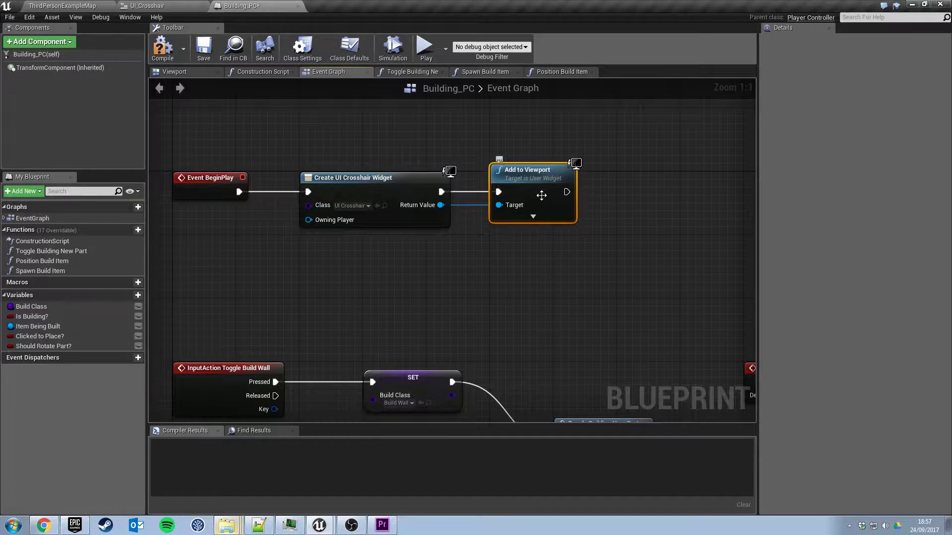
{"action": "left_click", "coordinate": [425, 47]}
{"action": "key", "text": "w"}
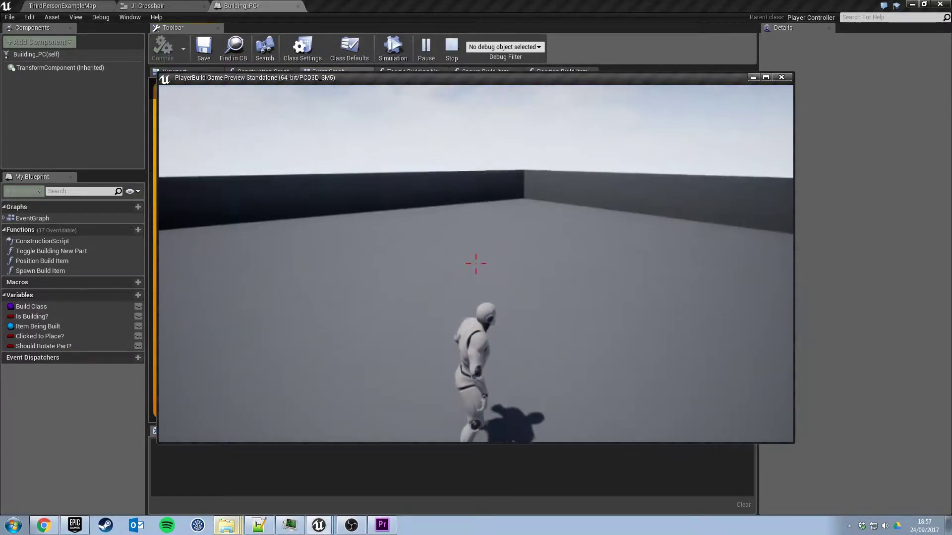
{"action": "key", "text": "b"}
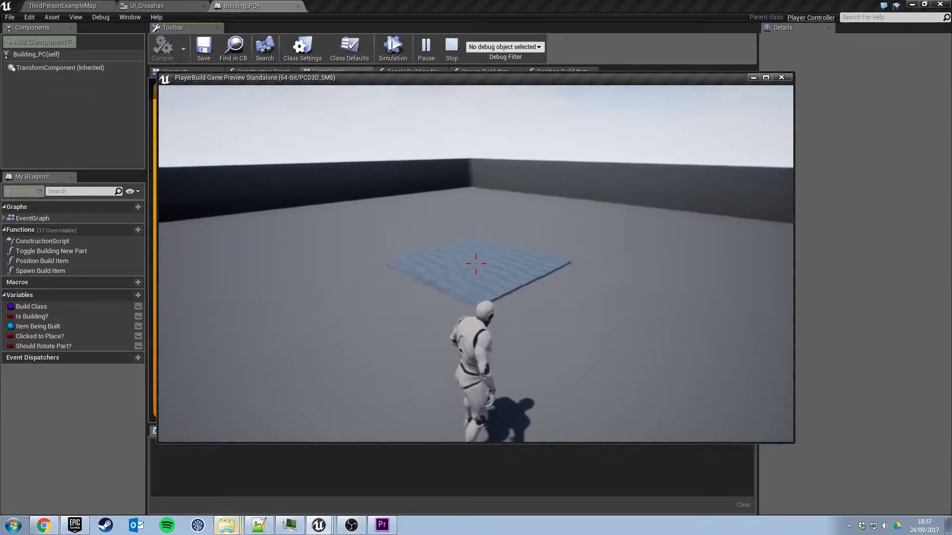
{"action": "key", "text": "w"}
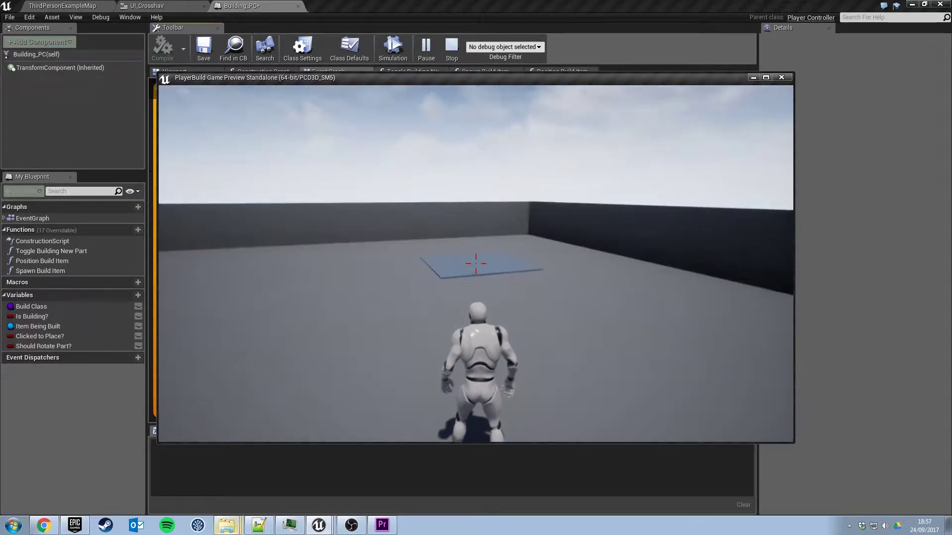
{"action": "key", "text": "w"}
{"action": "key", "text": "w"}
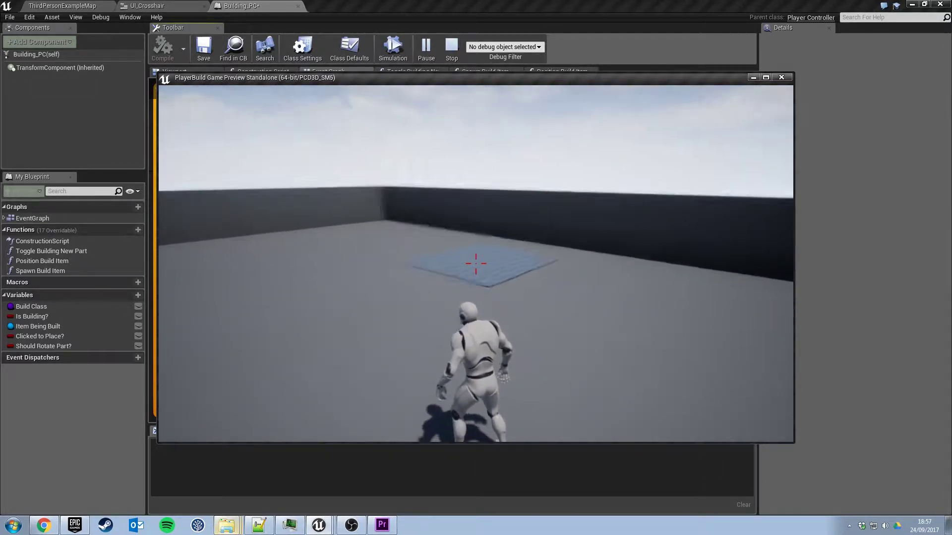
{"action": "key", "text": "1"}
{"action": "key", "text": "2"}
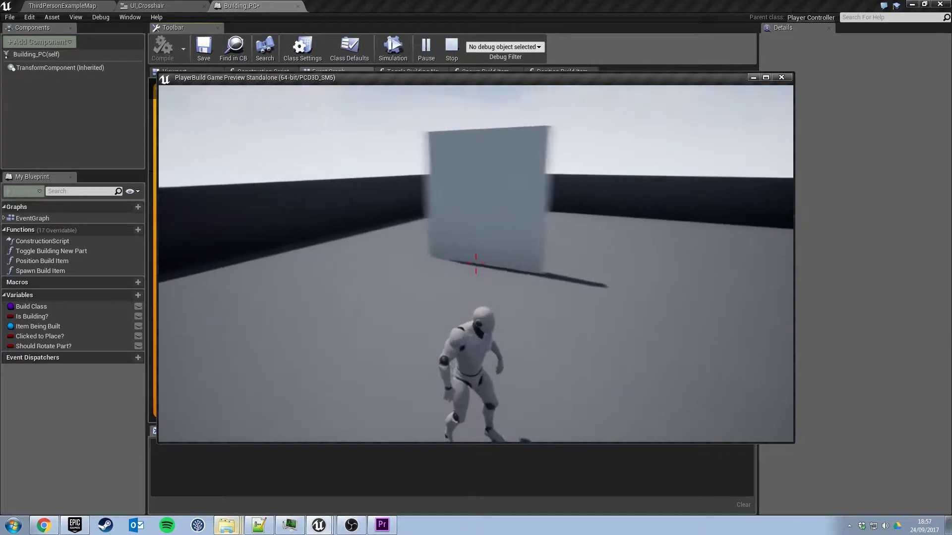
{"action": "key", "text": "Escape"}
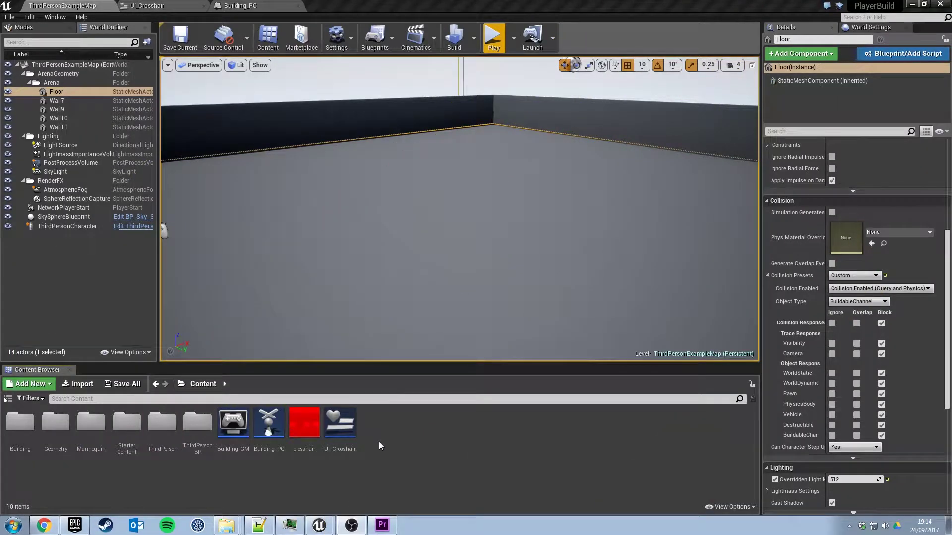
- Create a folder named Materials in Content and open it
{"action": "right_click", "coordinate": [382, 448]}
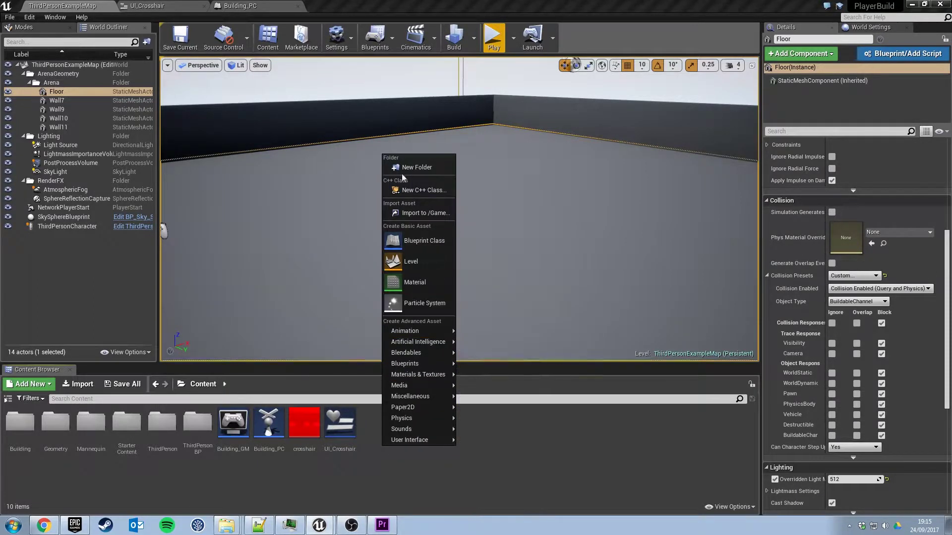
{"action": "left_click", "coordinate": [416, 167]}
{"action": "type", "text": "Ma"}
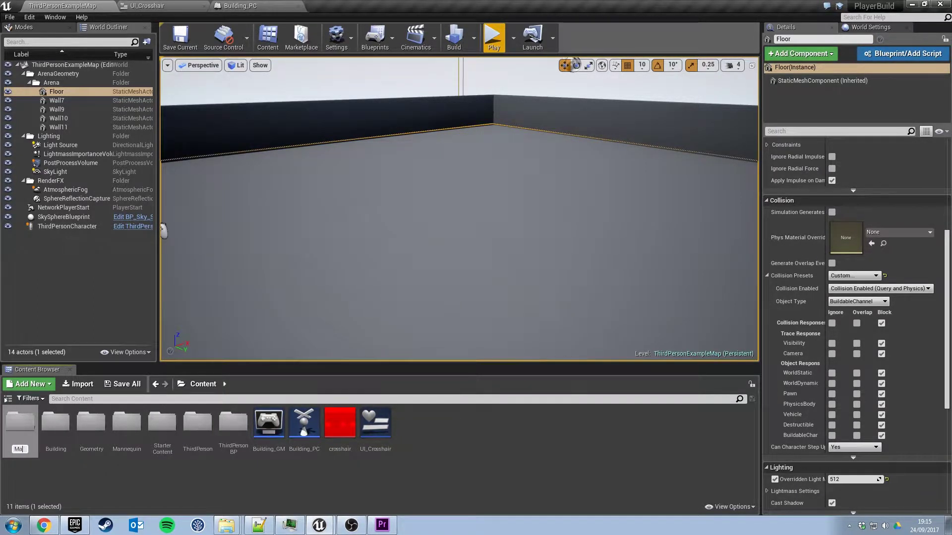
{"action": "type", "text": "terials"}
{"action": "key", "text": "Return"}
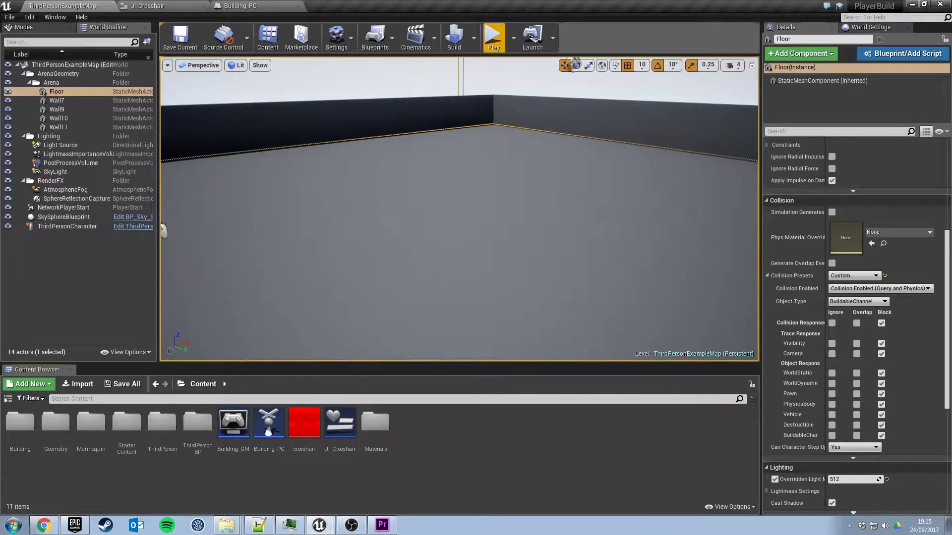
{"action": "left_click", "coordinate": [376, 432]}
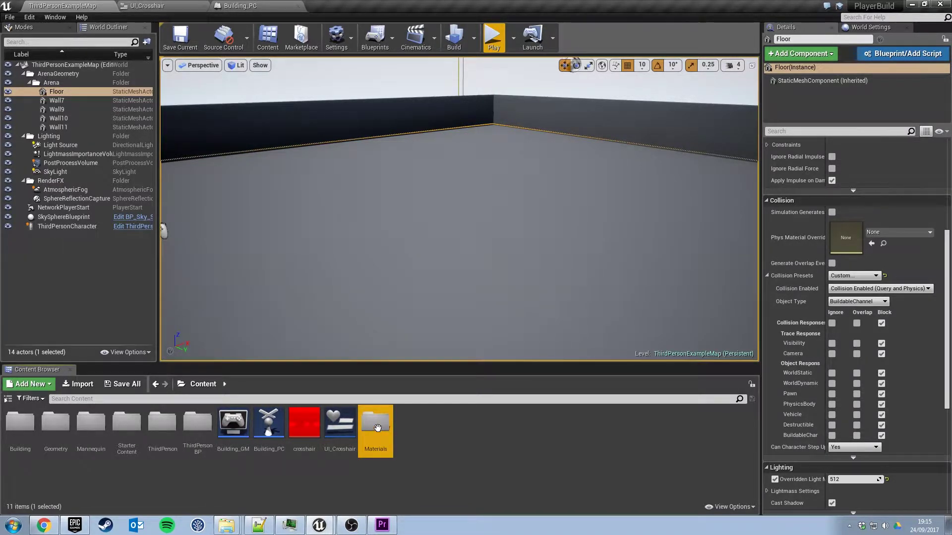
{"action": "double_click", "coordinate": [377, 431]}
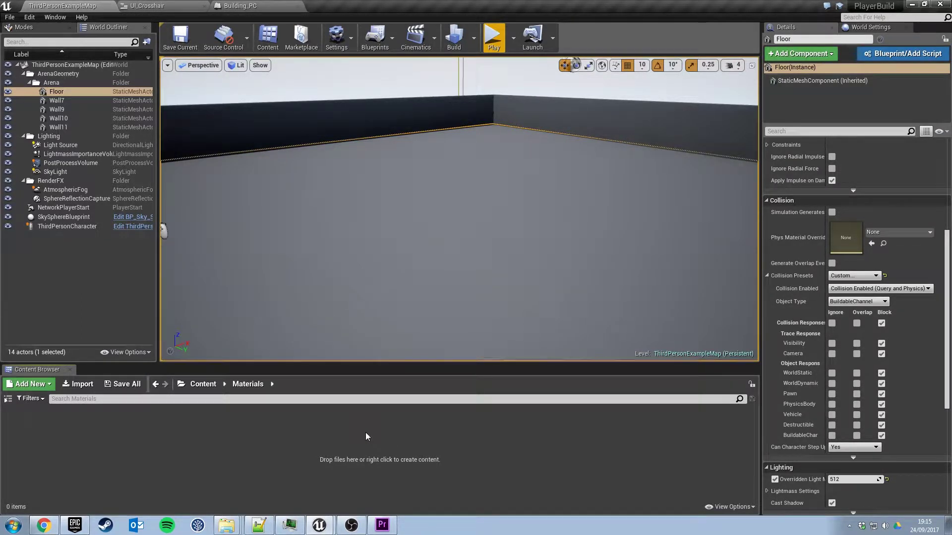
- Create a new material named BaseBuildMaterial inside Materials
{"action": "right_click", "coordinate": [140, 463]}
{"action": "left_click", "coordinate": [198, 299]}
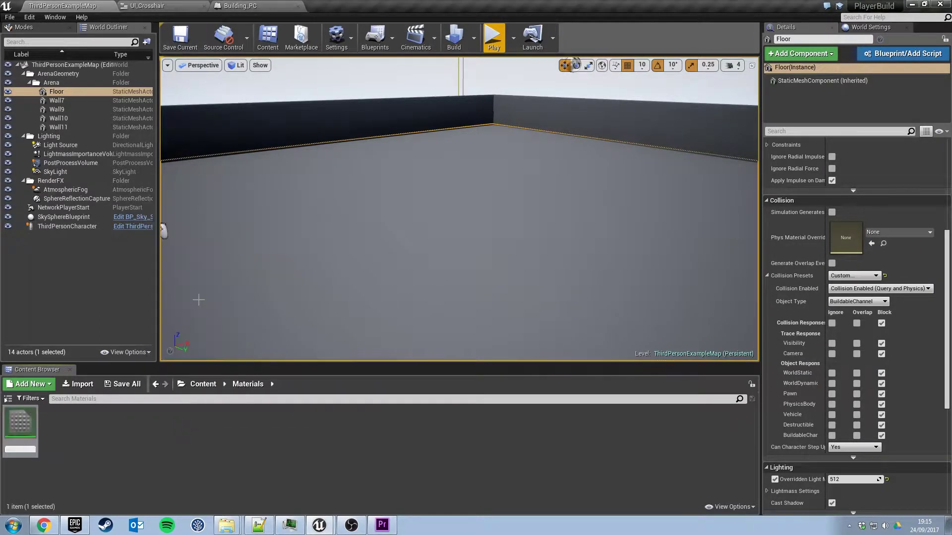
{"action": "type", "text": "Bas"}
{"action": "type", "text": "eBuild"}
{"action": "type", "text": "Material"}
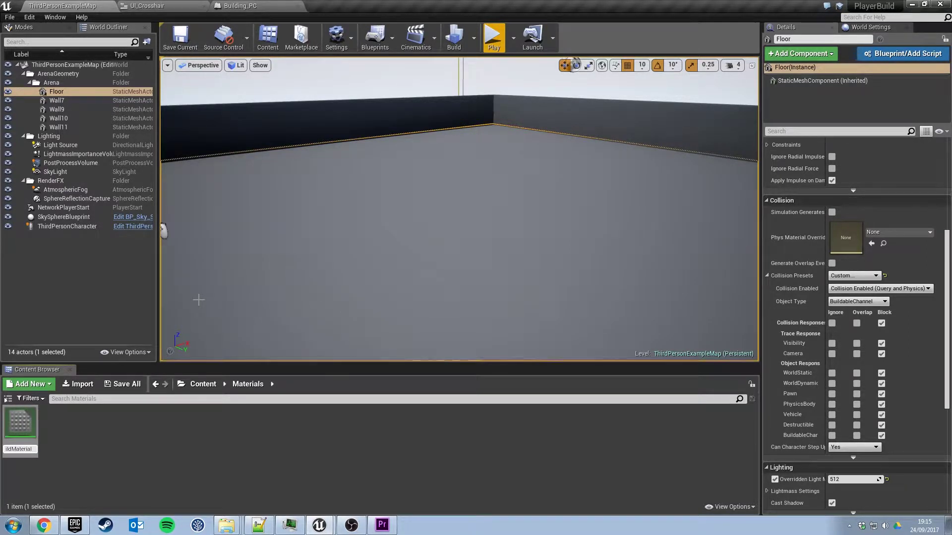
{"action": "key", "text": "Return"}
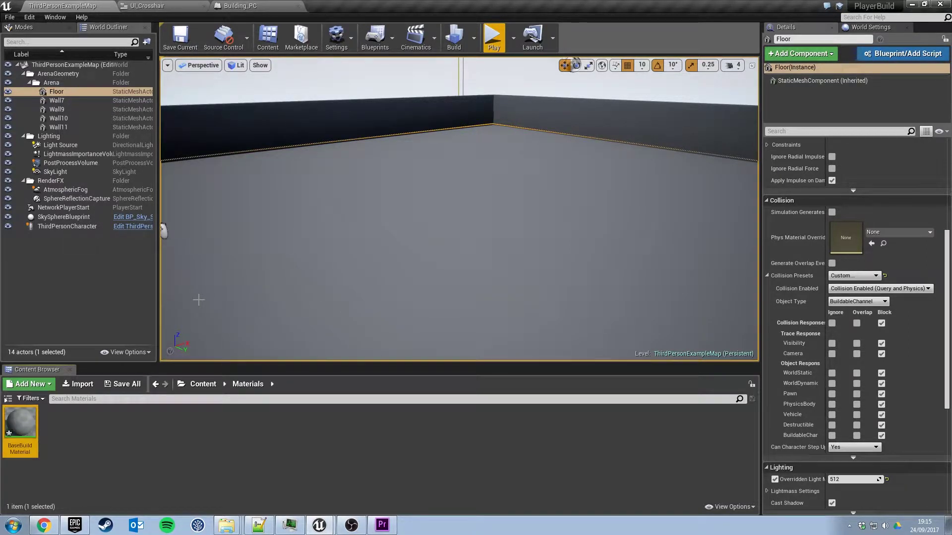
- Open BaseBuildMaterial, dock its editor in the main window, and frame the graph
{"action": "double_click", "coordinate": [13, 435]}
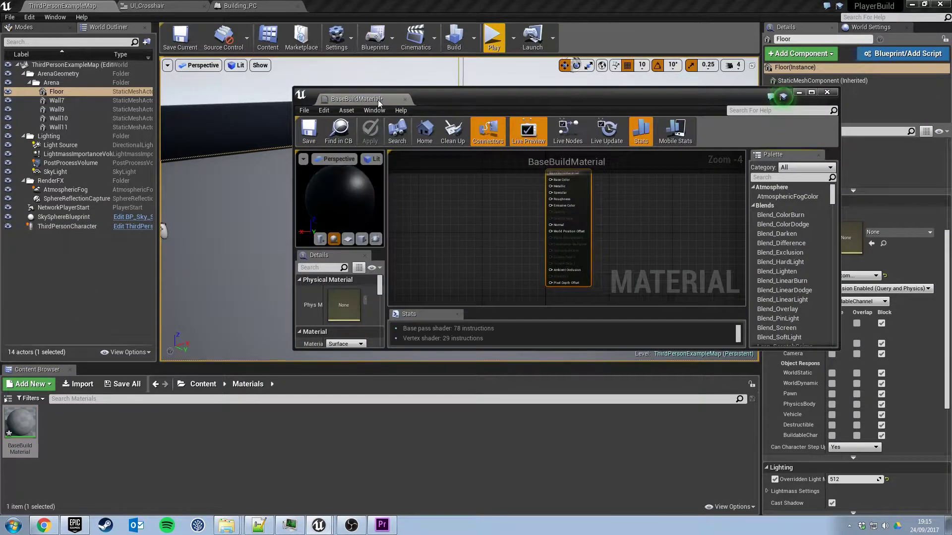
{"action": "left_click_drag", "start_coordinate": [378, 99], "coordinate": [390, 7]}
{"action": "scroll", "coordinate": [459, 189], "scroll_direction": "up", "scroll_amount": 4}
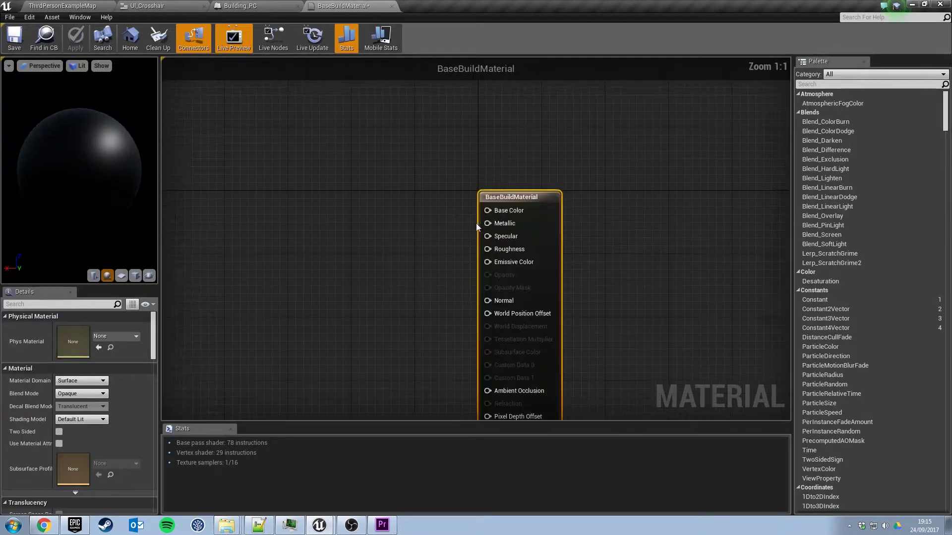
{"action": "right_click_drag", "start_coordinate": [438, 238], "coordinate": [489, 189]}
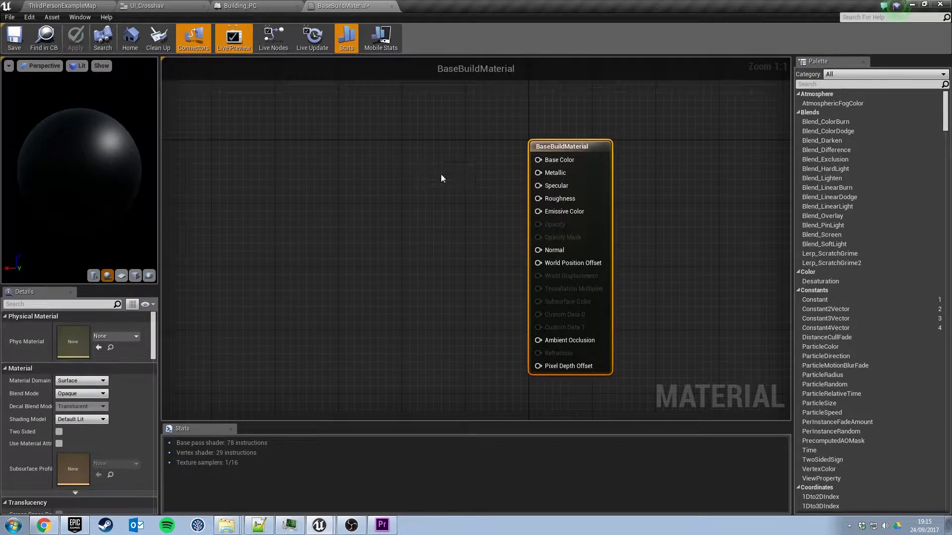
{"action": "right_click_drag", "start_coordinate": [407, 241], "coordinate": [463, 220]}
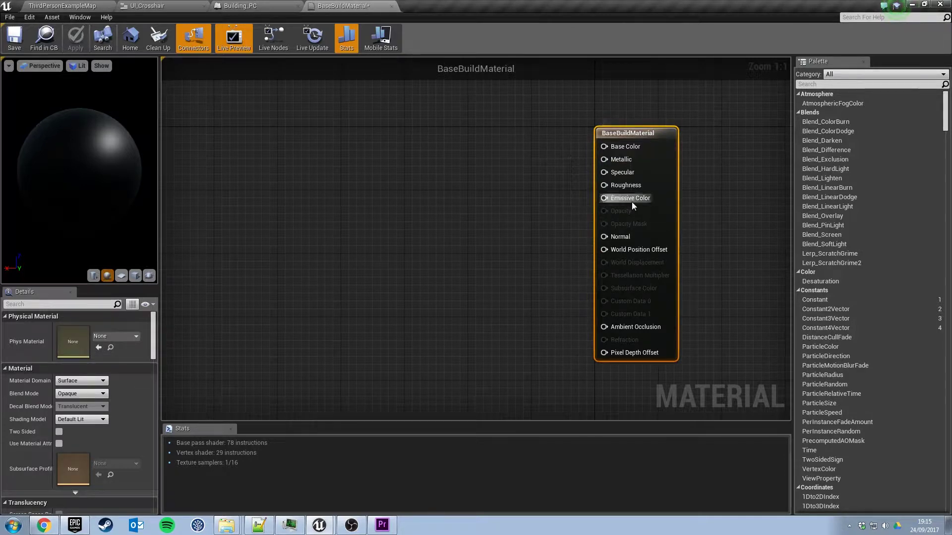
{"action": "left_click_drag", "start_coordinate": [550, 219], "coordinate": [640, 247]}
{"action": "right_click_drag", "start_coordinate": [404, 227], "coordinate": [427, 226]}
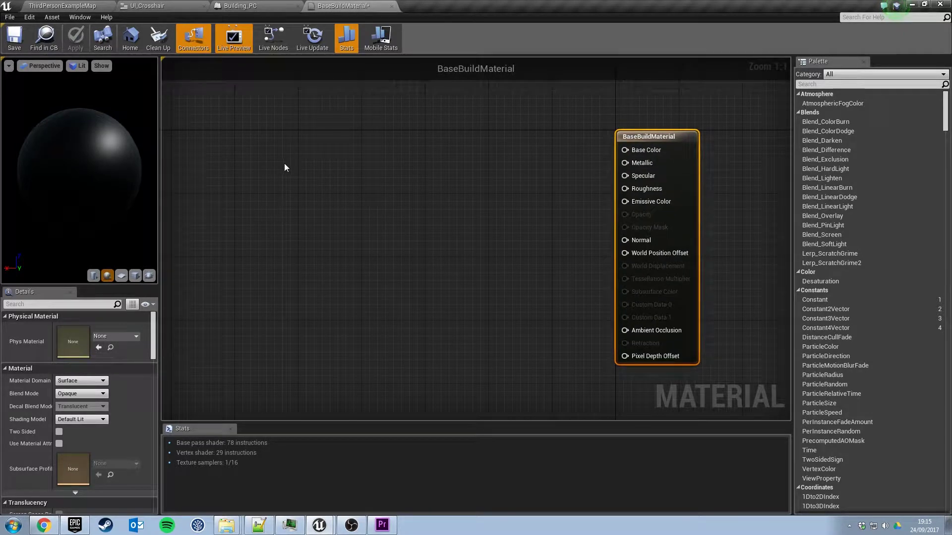
- Add a TextureSampleParameter2D named Texture connected to Base Color
{"action": "right_click", "coordinate": [267, 148]}
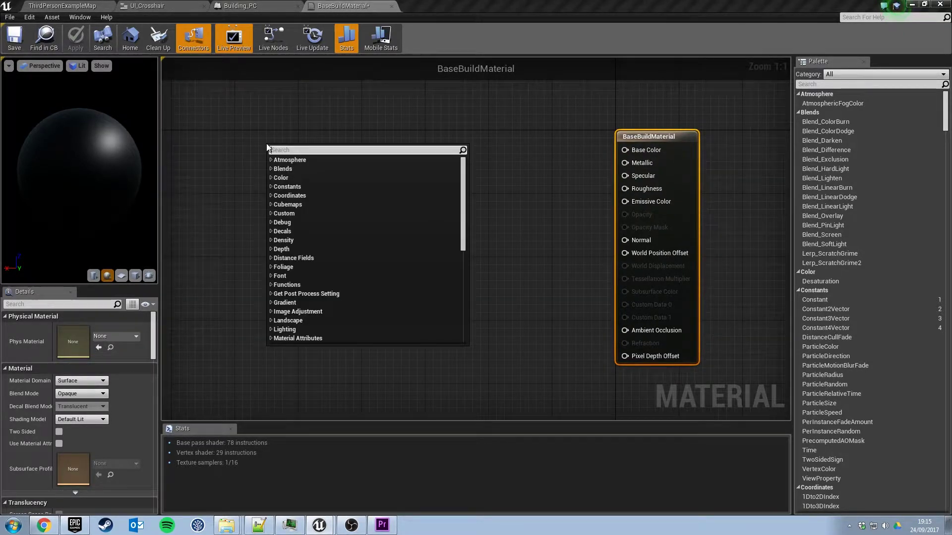
{"action": "type", "text": "texture sampl"}
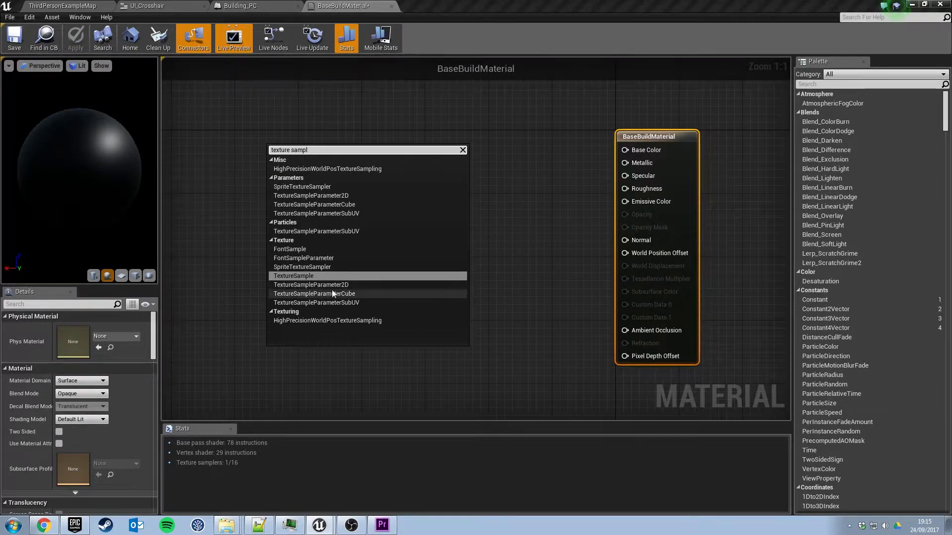
{"action": "left_click", "coordinate": [344, 286]}
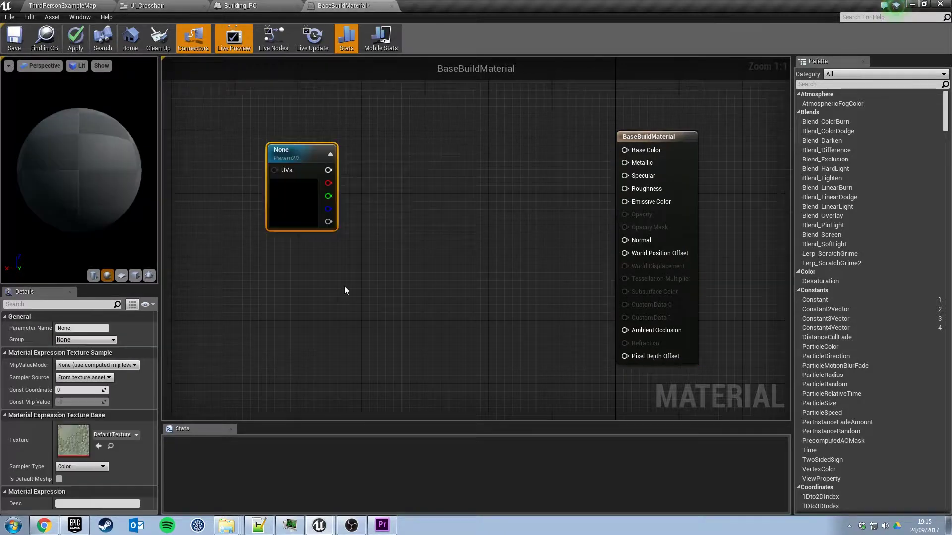
{"action": "left_click_drag", "start_coordinate": [308, 157], "coordinate": [627, 153]}
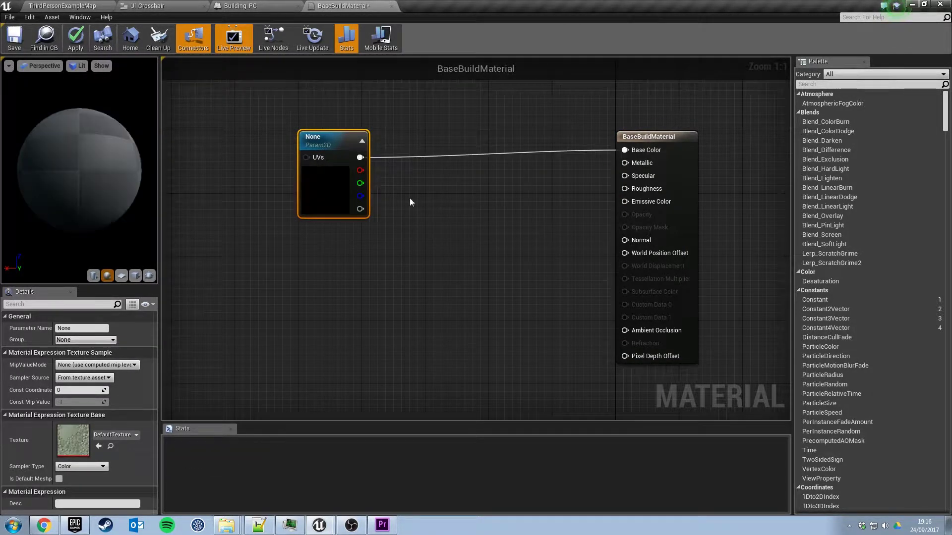
{"action": "left_click", "coordinate": [81, 329]}
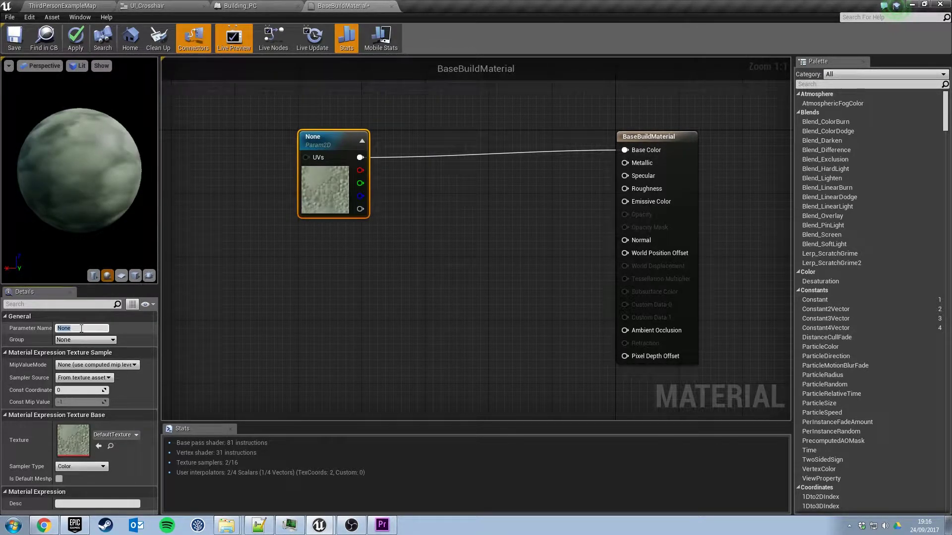
{"action": "type", "text": "Texture"}
{"action": "key", "text": "Return"}
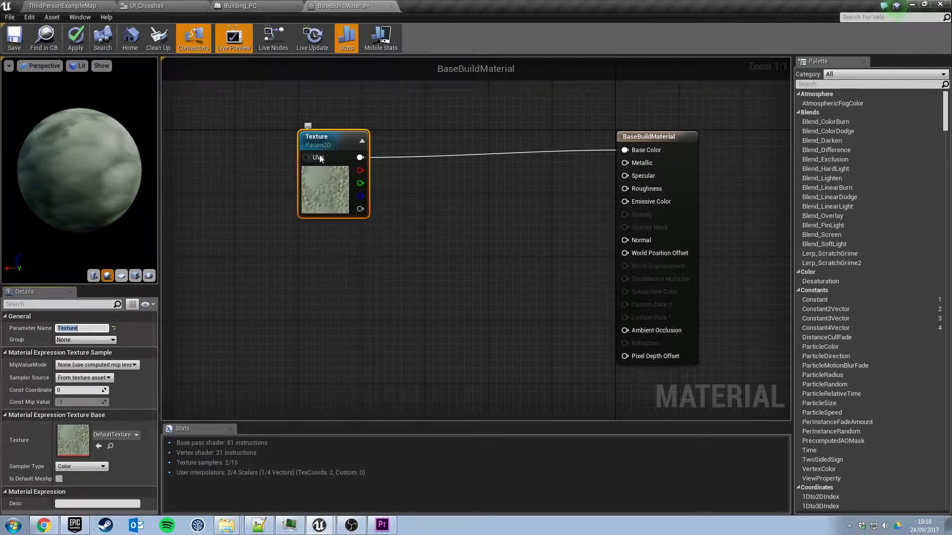
{"action": "left_click_drag", "start_coordinate": [323, 144], "coordinate": [323, 139]}
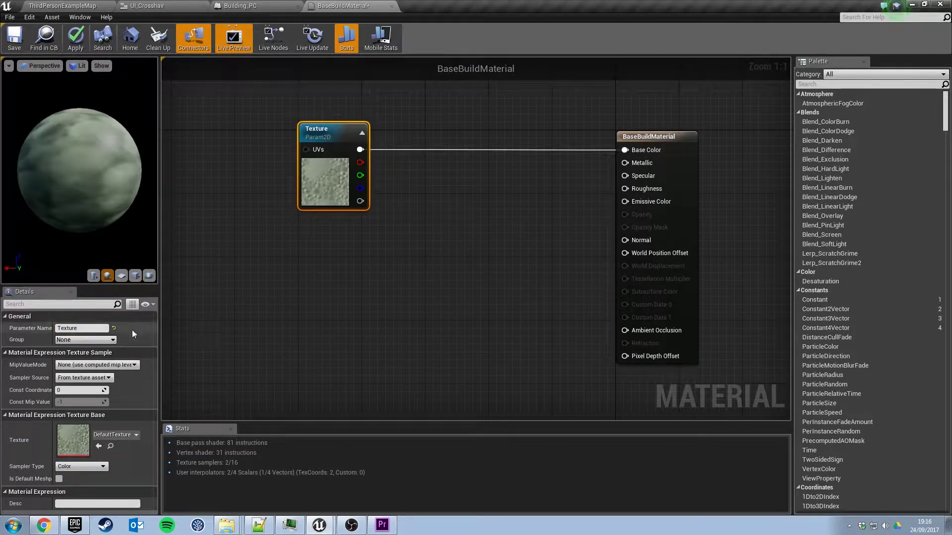
{"action": "left_click_drag", "start_coordinate": [106, 186], "coordinate": [133, 186]}
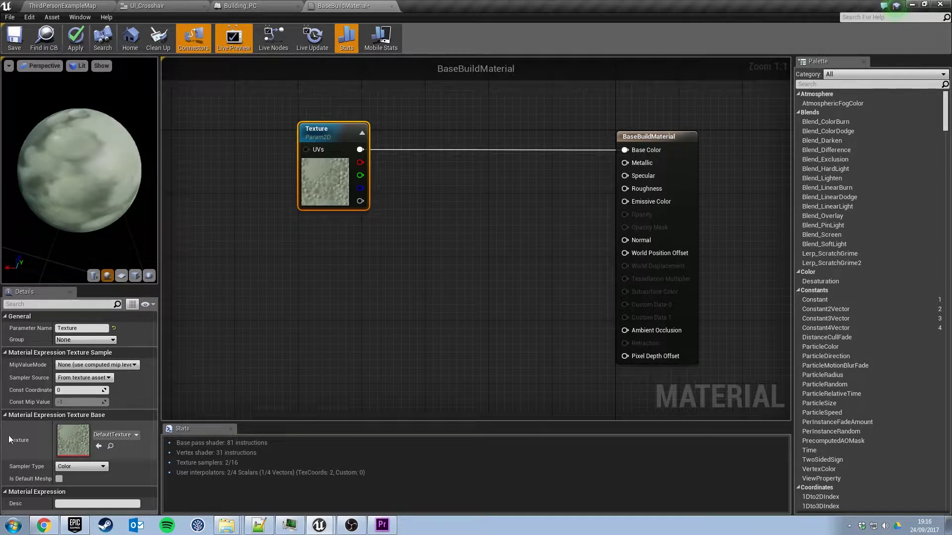
- Set T_CobbleStone_Pebble_D as the Texture default and preview it on a rotated cube
{"action": "left_click", "coordinate": [123, 436]}
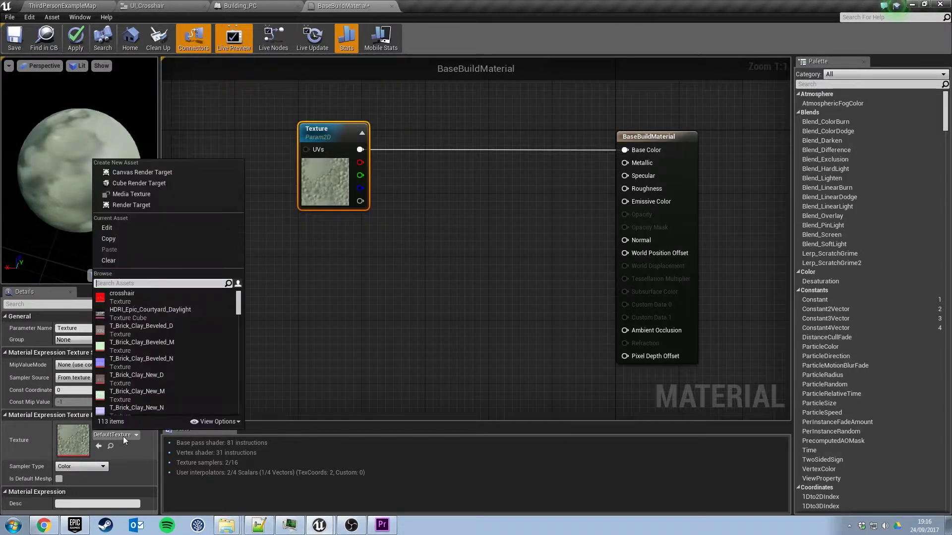
{"action": "type", "text": "cobble"}
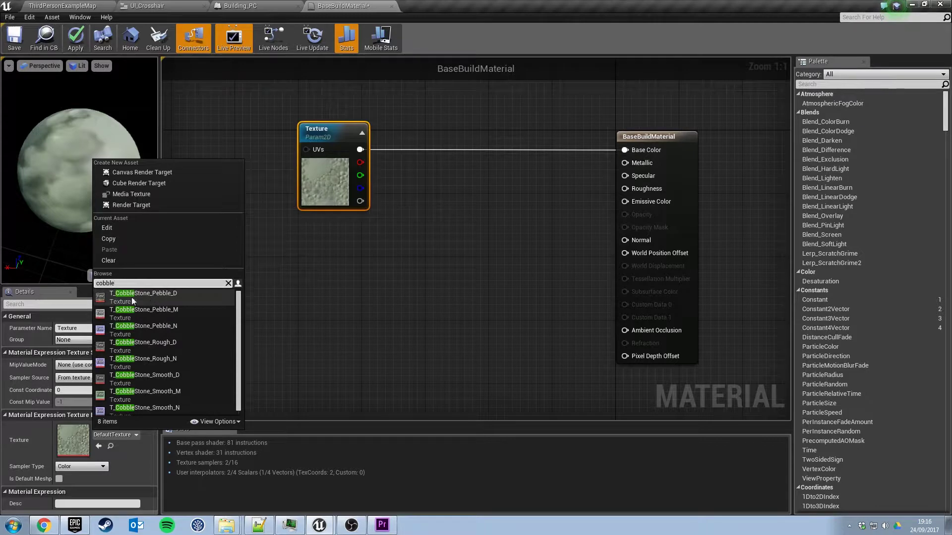
{"action": "left_click", "coordinate": [168, 297]}
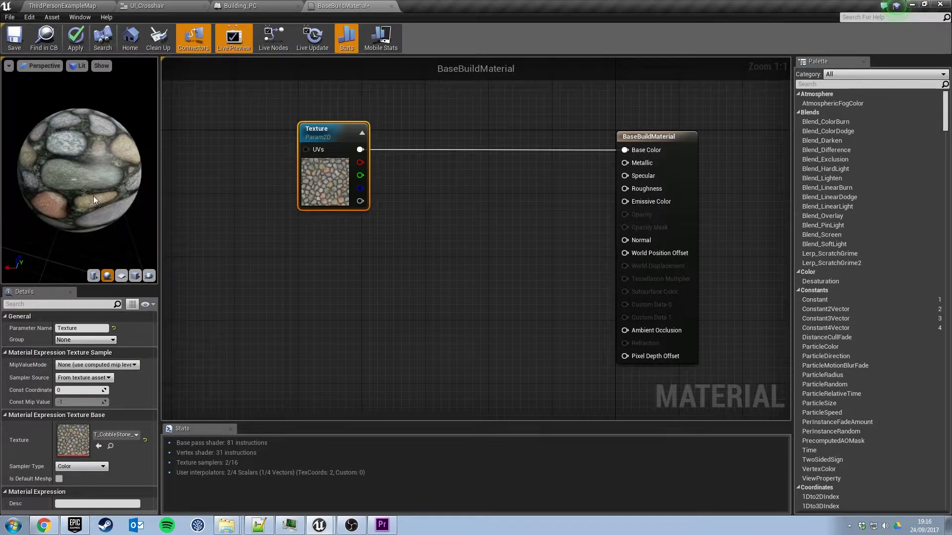
{"action": "mouse_move", "coordinate": [93, 195]}
{"action": "left_mouse_down"}
{"action": "mouse_move", "coordinate": [69, 198]}
{"action": "mouse_move", "coordinate": [82, 181]}
{"action": "mouse_move", "coordinate": [76, 199]}
{"action": "left_mouse_up"}
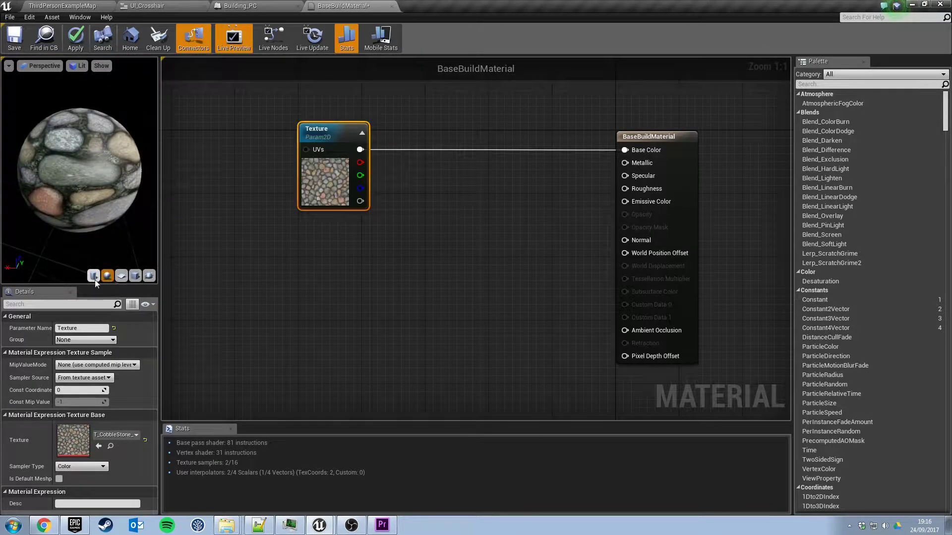
{"action": "left_click", "coordinate": [135, 276]}
{"action": "left_click_drag", "start_coordinate": [115, 187], "coordinate": [170, 125]}
{"action": "left_click_drag", "start_coordinate": [111, 162], "coordinate": [112, 172]}
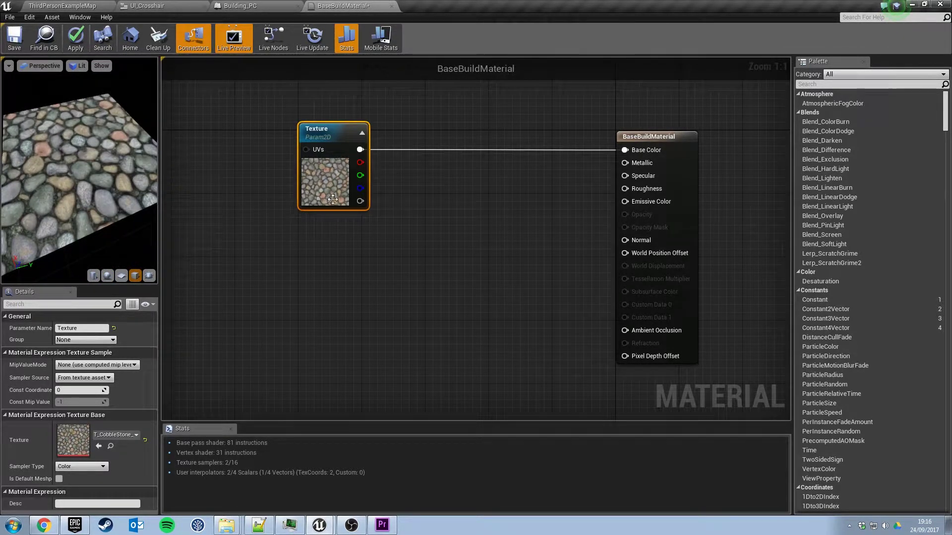
{"action": "right_click_drag", "start_coordinate": [346, 231], "coordinate": [423, 260]}
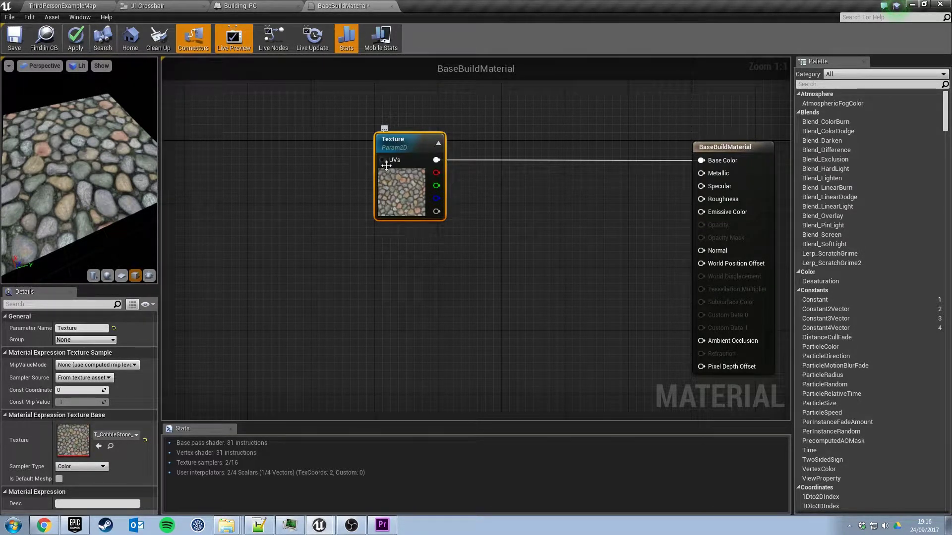
{"action": "right_click_drag", "start_coordinate": [332, 186], "coordinate": [338, 156]}
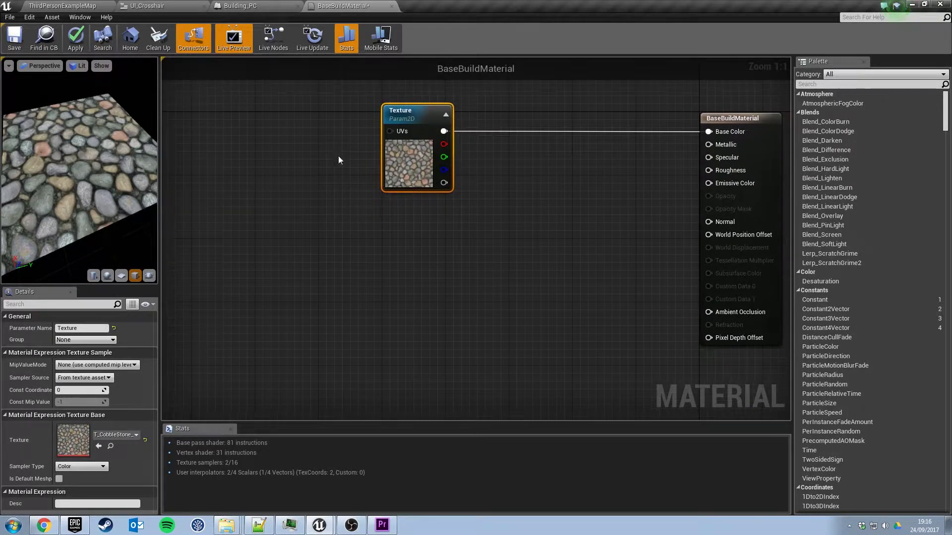
- Add a VectorParameter node to the empty material graph
{"action": "right_click", "coordinate": [386, 246]}
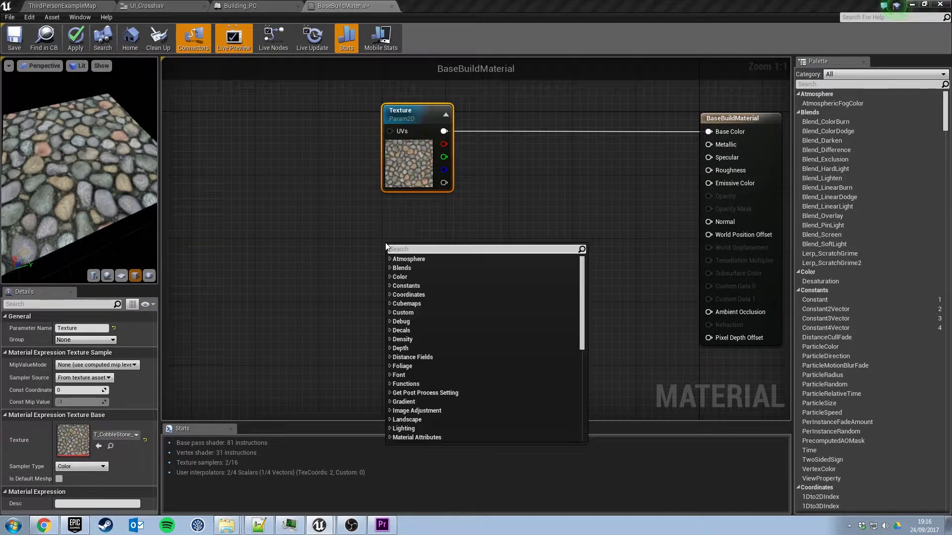
{"action": "type", "text": "vecto"}
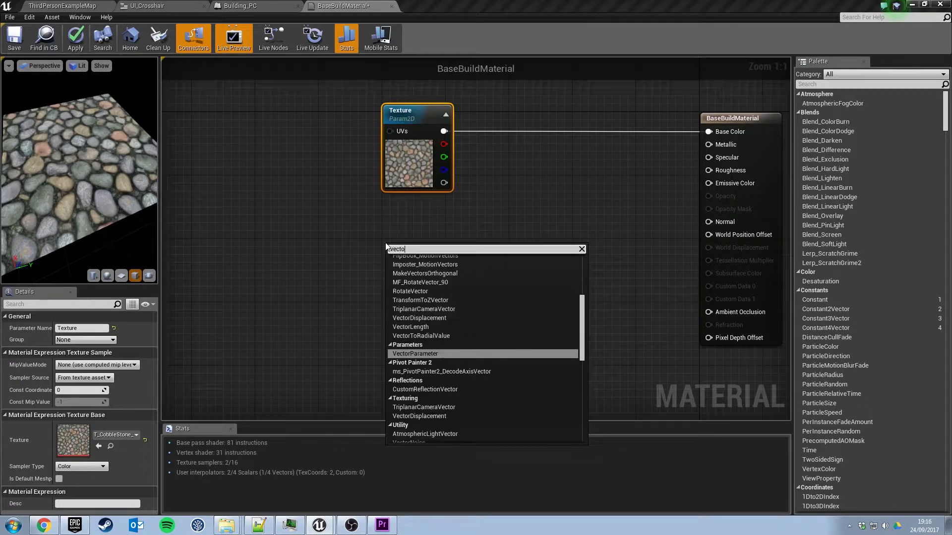
{"action": "type", "text": "r par"}
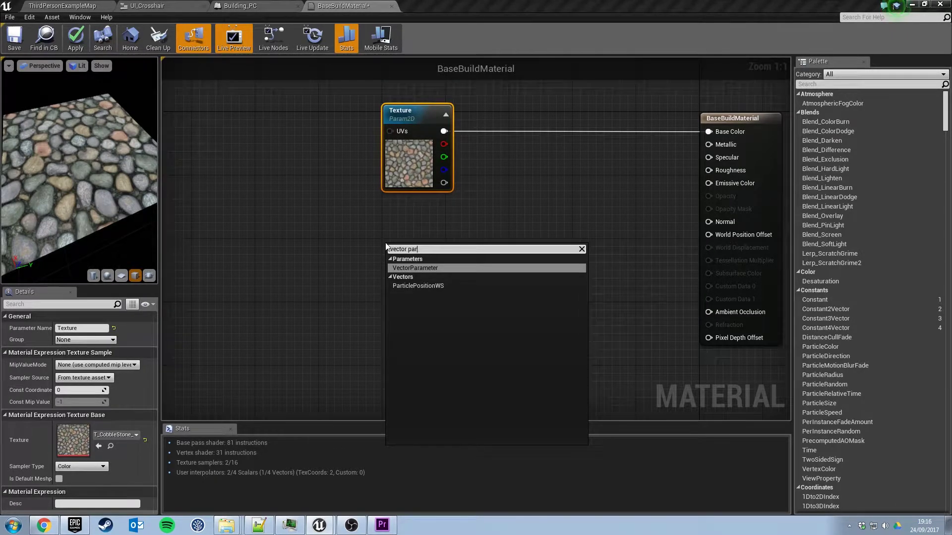
{"action": "key", "text": "Return"}
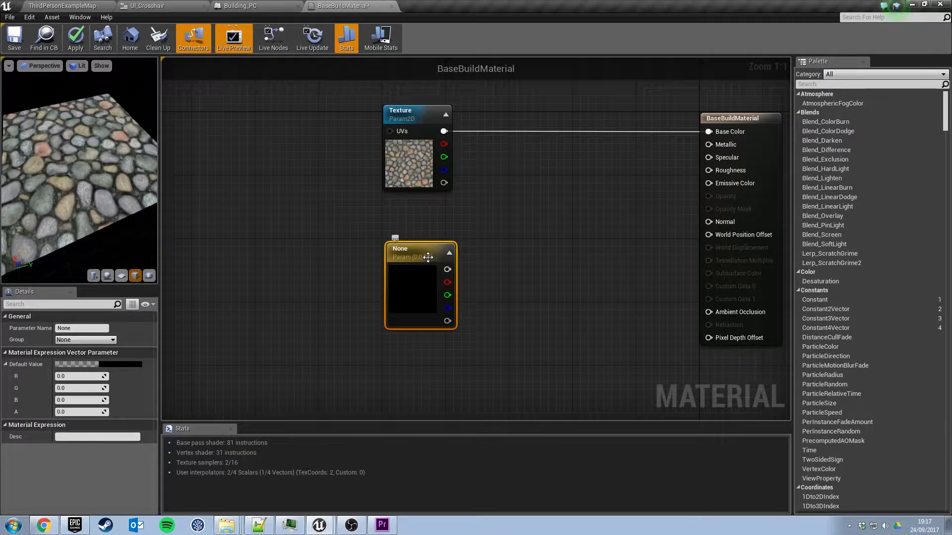
{"action": "left_click_drag", "start_coordinate": [428, 257], "coordinate": [424, 254]}
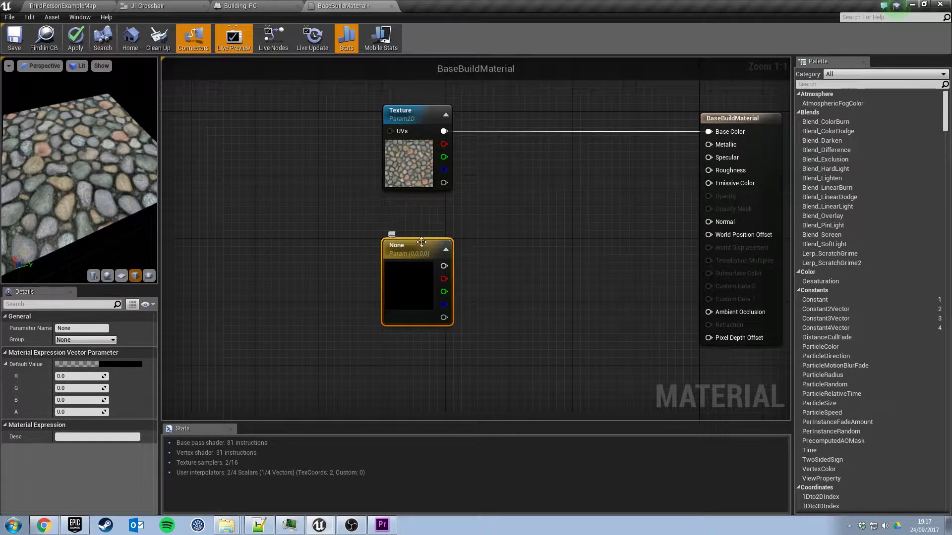
- Rename the vector parameter to Tint and set its Default Value R to 1.0
{"action": "left_click", "coordinate": [6, 365]}
{"action": "left_click", "coordinate": [74, 329]}
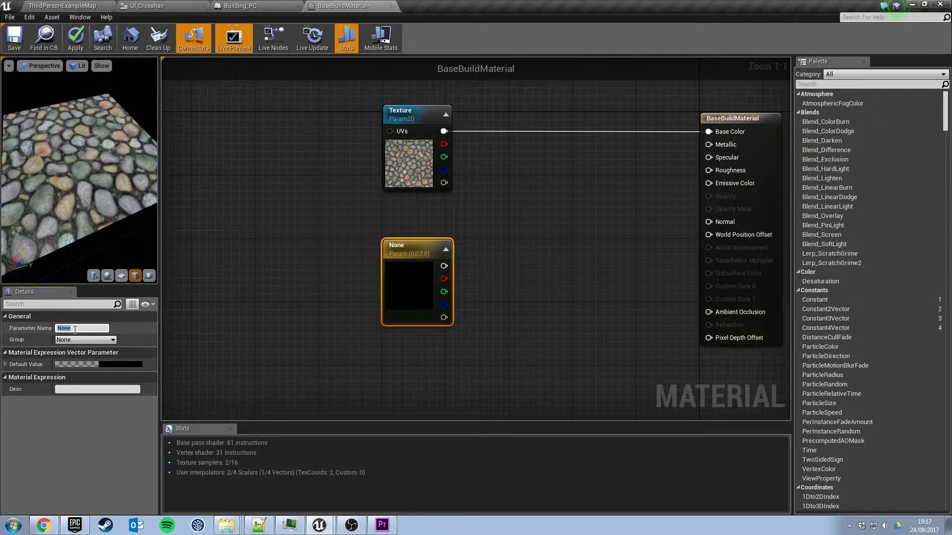
{"action": "type", "text": "Tint"}
{"action": "key", "text": "Return"}
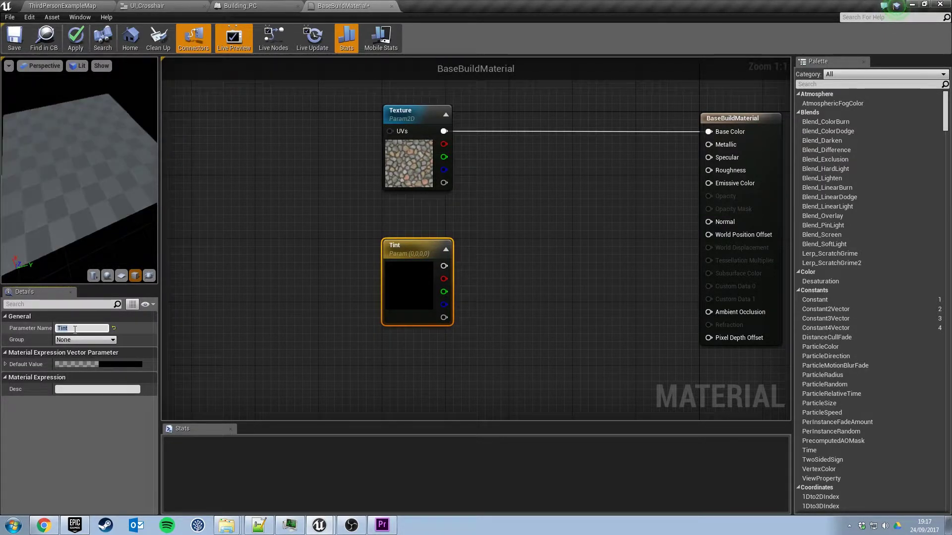
{"action": "left_click", "coordinate": [5, 365]}
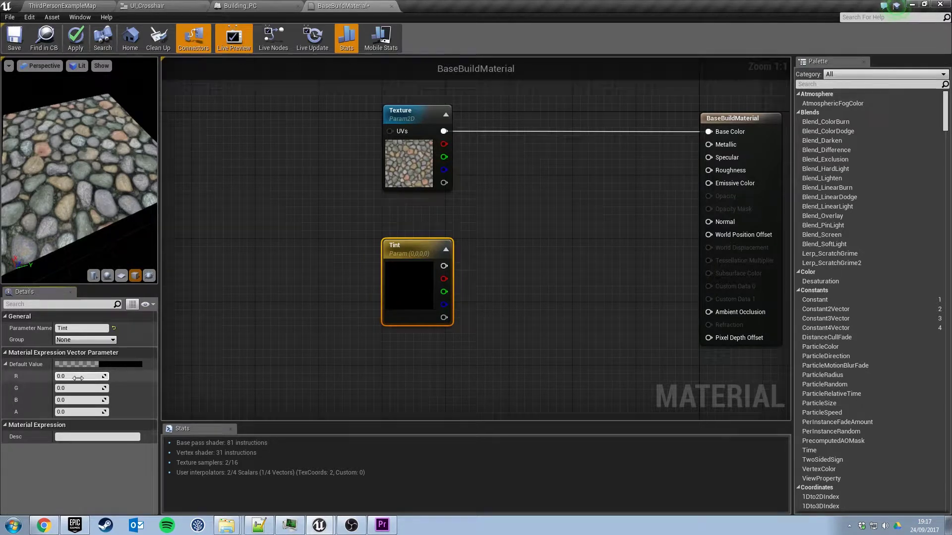
{"action": "type", "text": "1"}
{"action": "key", "text": "Return"}
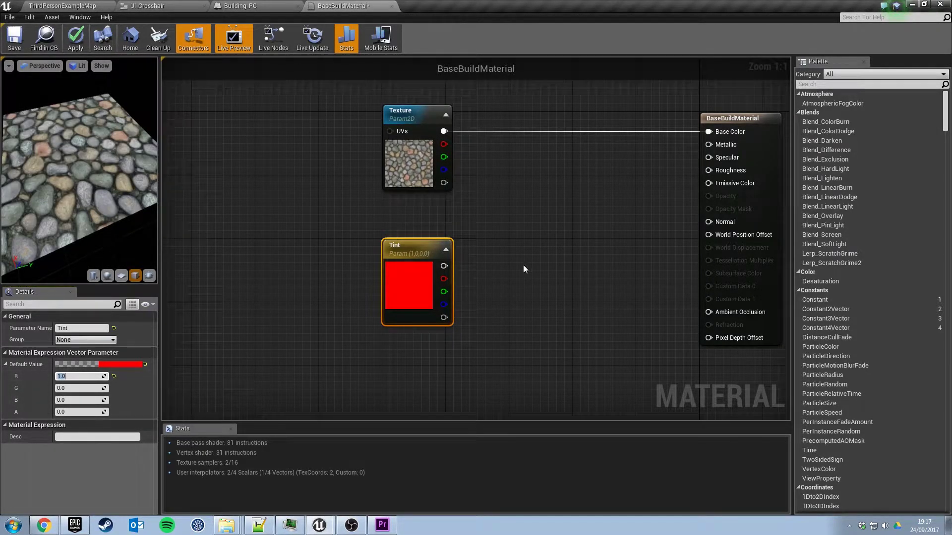
{"action": "right_click_drag", "start_coordinate": [523, 266], "coordinate": [458, 260]}
{"action": "left_click_drag", "start_coordinate": [297, 117], "coordinate": [414, 347]}
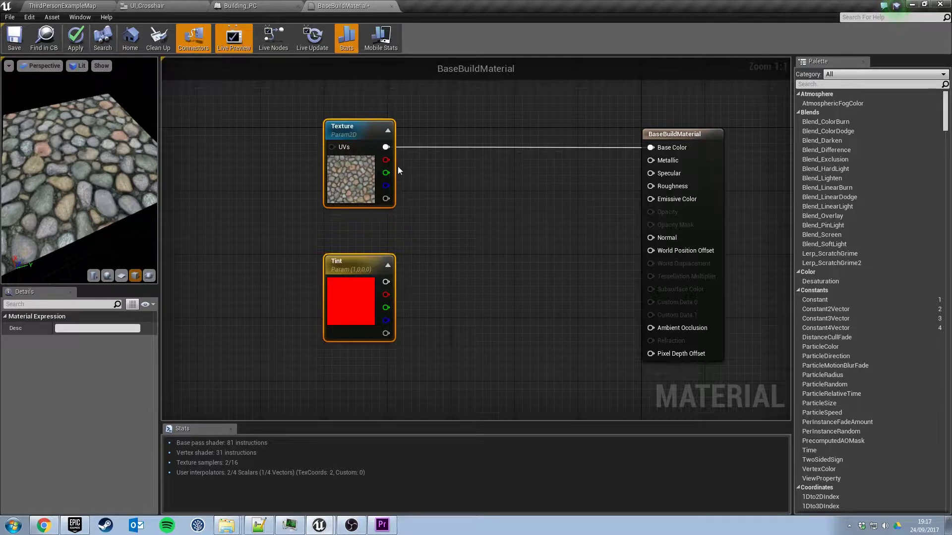
- Multiply the Texture's RGB by Tint using a new Multiply node
{"action": "left_click_drag", "start_coordinate": [386, 147], "coordinate": [469, 230]}
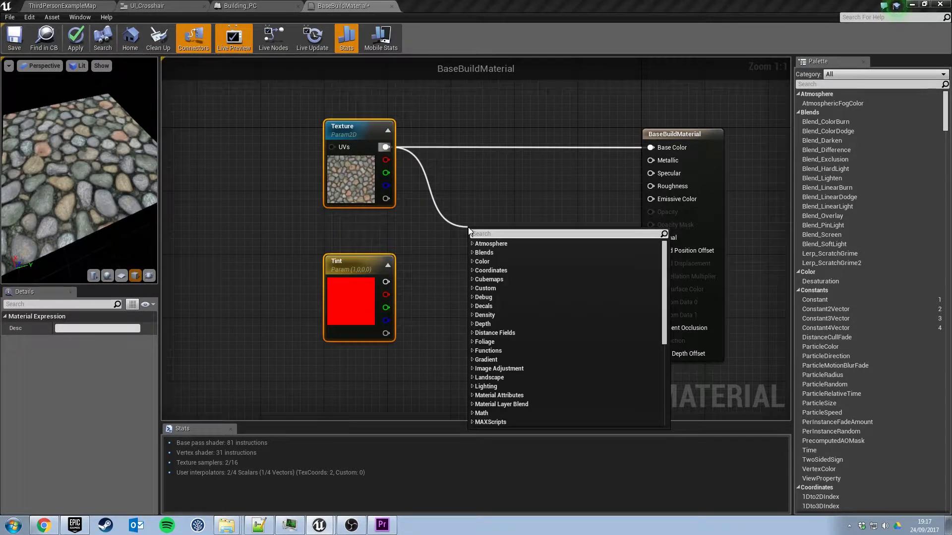
{"action": "type", "text": "multiply"}
{"action": "key", "text": "Return"}
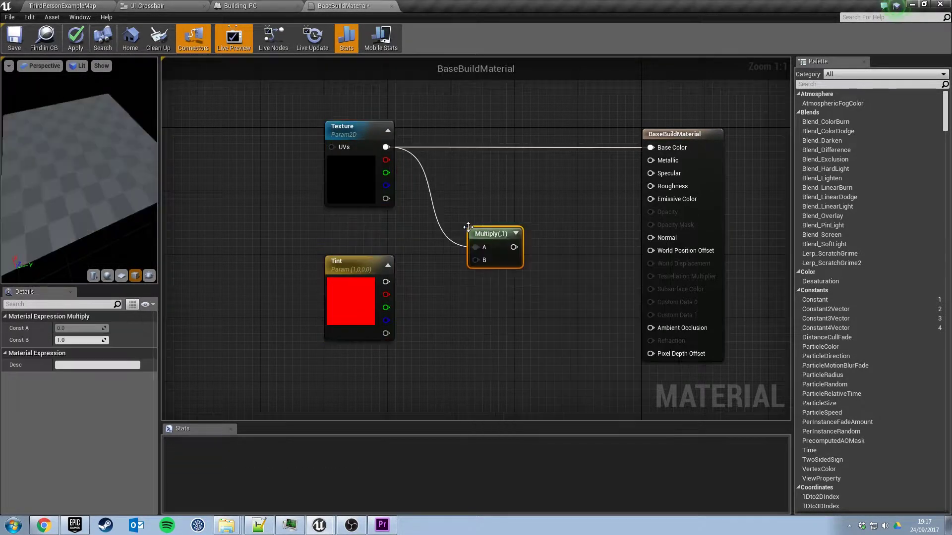
{"action": "left_click_drag", "start_coordinate": [386, 282], "coordinate": [652, 147]}
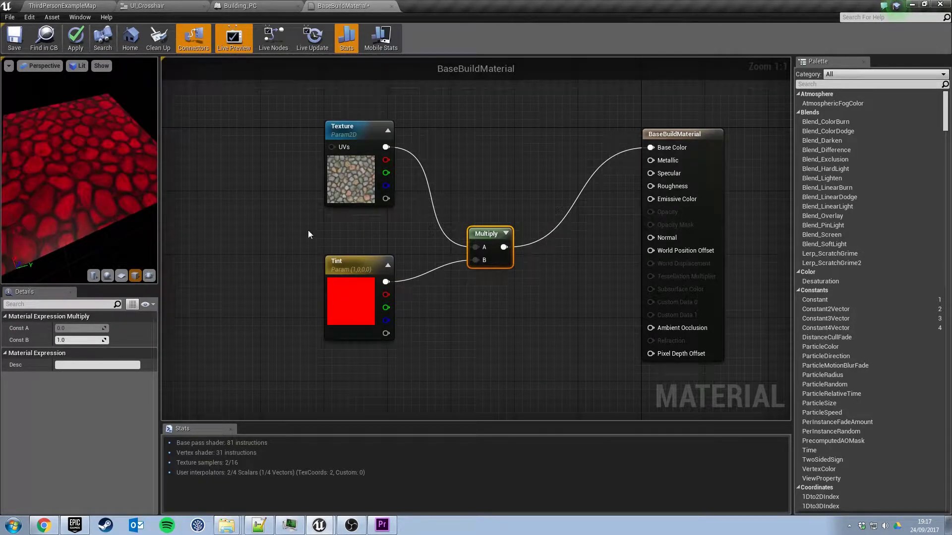
- Rearrange the Texture, Tint and Multiply nodes, moving them up together
{"action": "right_click_drag", "start_coordinate": [306, 228], "coordinate": [351, 253]}
{"action": "left_click_drag", "start_coordinate": [534, 258], "coordinate": [556, 225]}
{"action": "left_click_drag", "start_coordinate": [286, 139], "coordinate": [578, 287]}
{"action": "left_click_drag", "start_coordinate": [564, 255], "coordinate": [563, 144]}
{"action": "right_click_drag", "start_coordinate": [296, 258], "coordinate": [284, 277]}
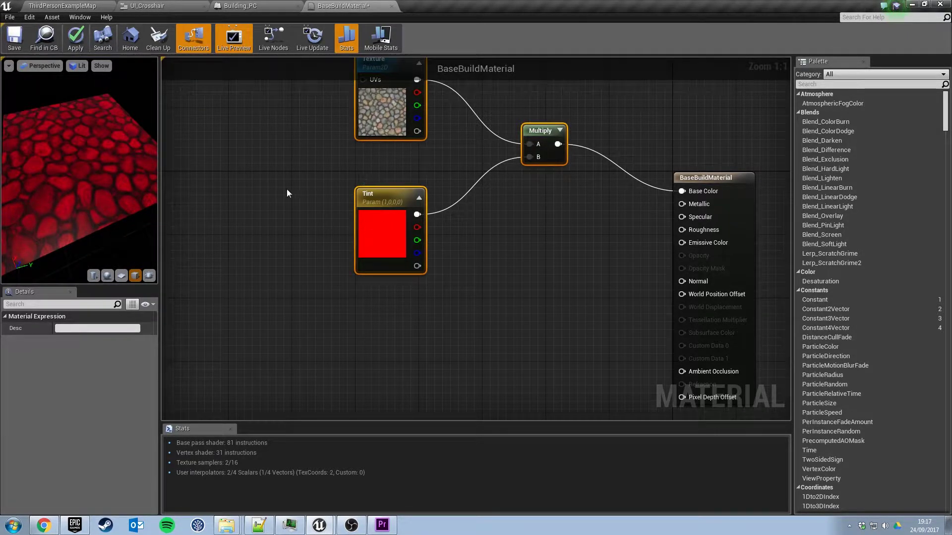
- Set Tint's green and blue values to 1.0, making its default colour white
{"action": "left_click", "coordinate": [387, 120]}
{"action": "left_click", "coordinate": [402, 229]}
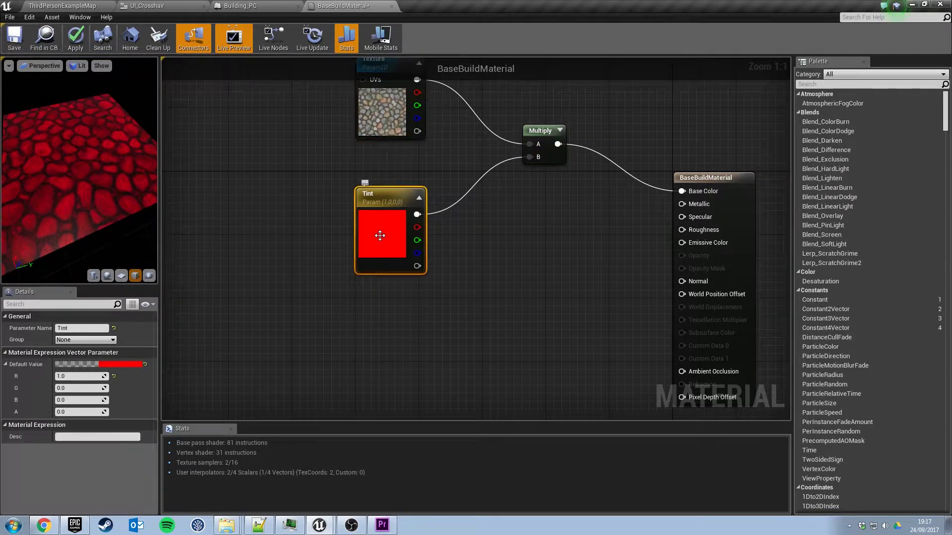
{"action": "left_click", "coordinate": [71, 388]}
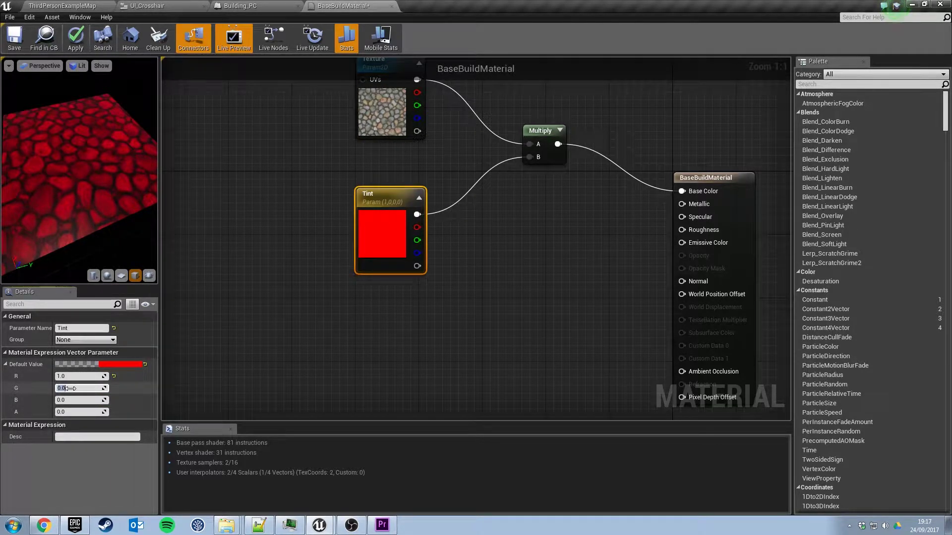
{"action": "type", "text": "1"}
{"action": "key", "text": "Tab"}
{"action": "type", "text": "1"}
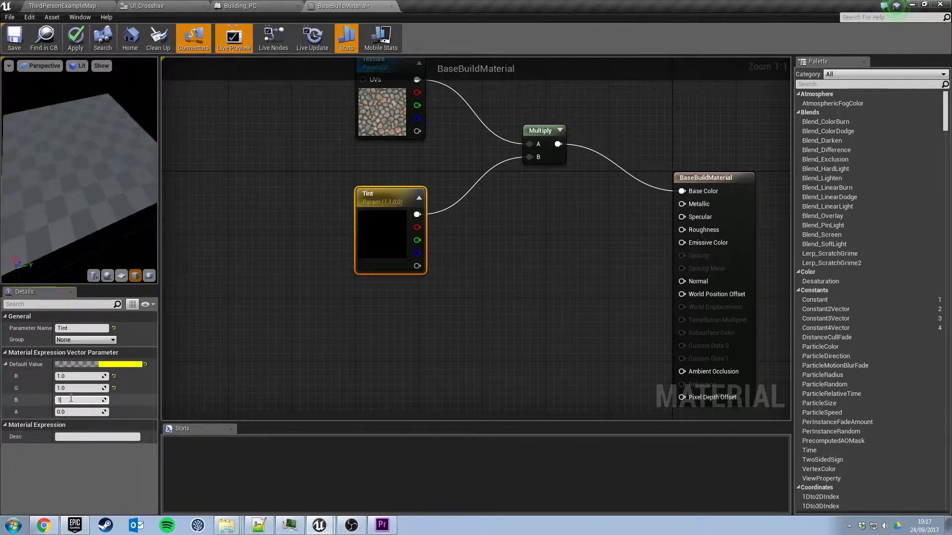
{"action": "key", "text": "Tab"}
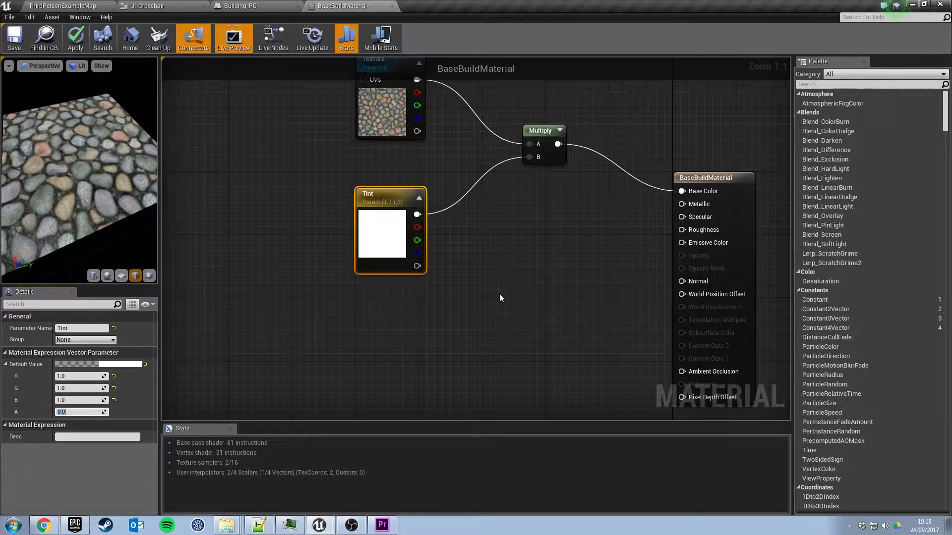
- Move the Texture, Tint and Multiply nodes up and right, then orbit the preview
{"action": "right_click_drag", "start_coordinate": [514, 243], "coordinate": [535, 297]}
{"action": "left_click_drag", "start_coordinate": [341, 113], "coordinate": [575, 273]}
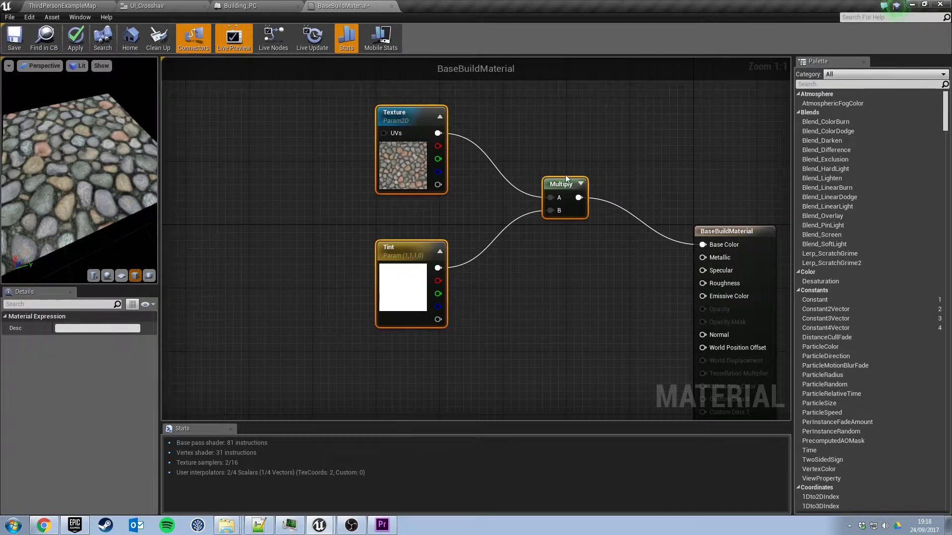
{"action": "left_click_drag", "start_coordinate": [571, 215], "coordinate": [595, 153]}
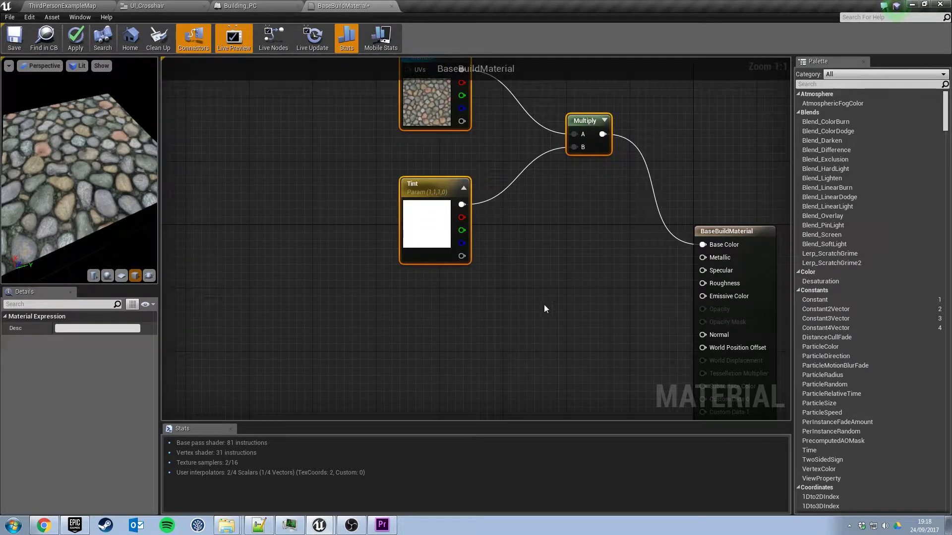
{"action": "right_click_drag", "start_coordinate": [544, 305], "coordinate": [569, 275]}
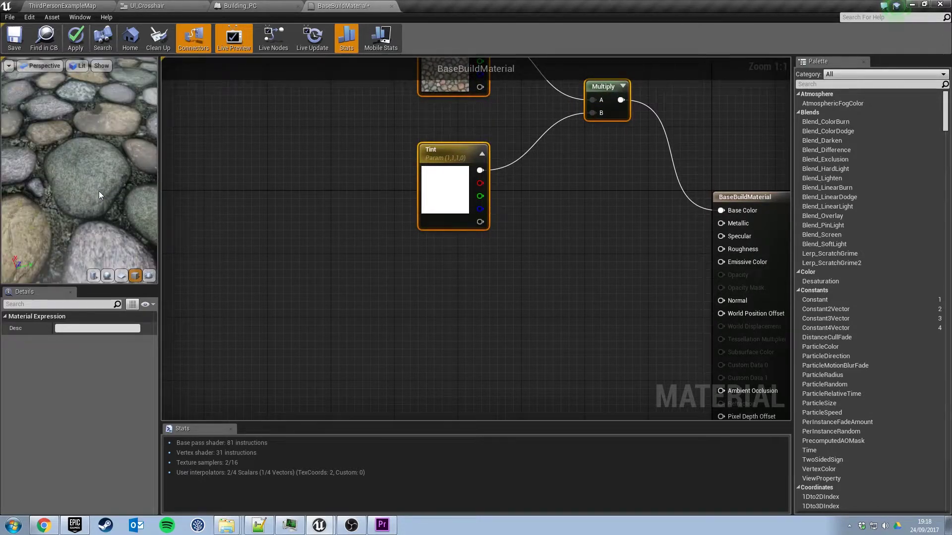
{"action": "left_click_drag", "start_coordinate": [99, 191], "coordinate": [84, 168]}
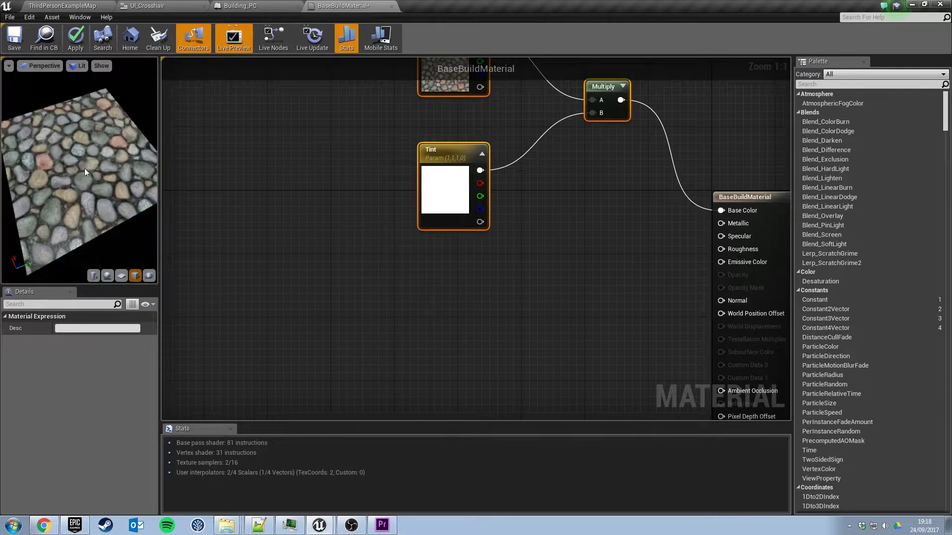
{"action": "scroll", "coordinate": [83, 165], "scroll_direction": "down", "scroll_amount": 3}
{"action": "scroll", "coordinate": [82, 164], "scroll_direction": "up", "scroll_amount": 3}
{"action": "scroll", "coordinate": [85, 171], "scroll_direction": "up", "scroll_amount": 5}
{"action": "scroll", "coordinate": [86, 174], "scroll_direction": "down", "scroll_amount": 5}
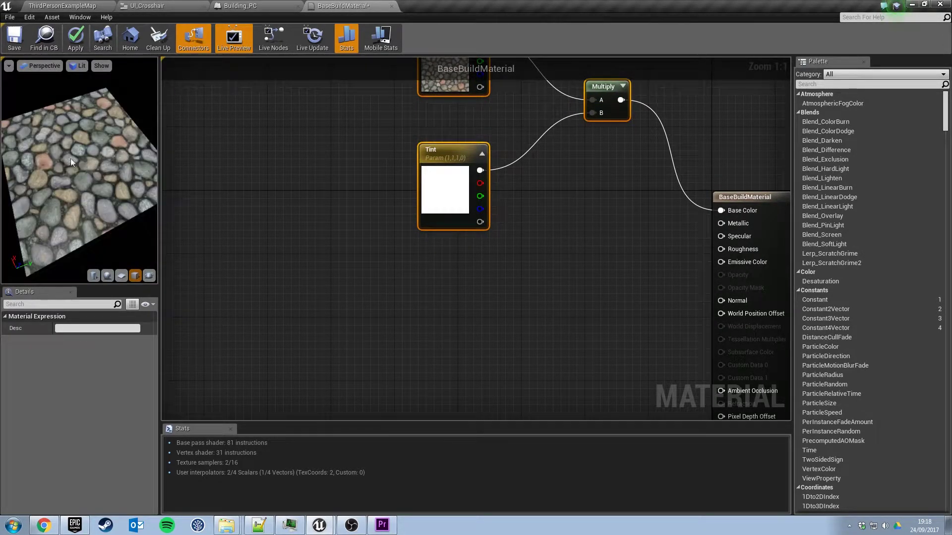
- Add a TextureSampleParameter2D node below Tint and name it Normal
{"action": "right_click_drag", "start_coordinate": [613, 274], "coordinate": [554, 226]}
{"action": "right_click", "coordinate": [380, 275]}
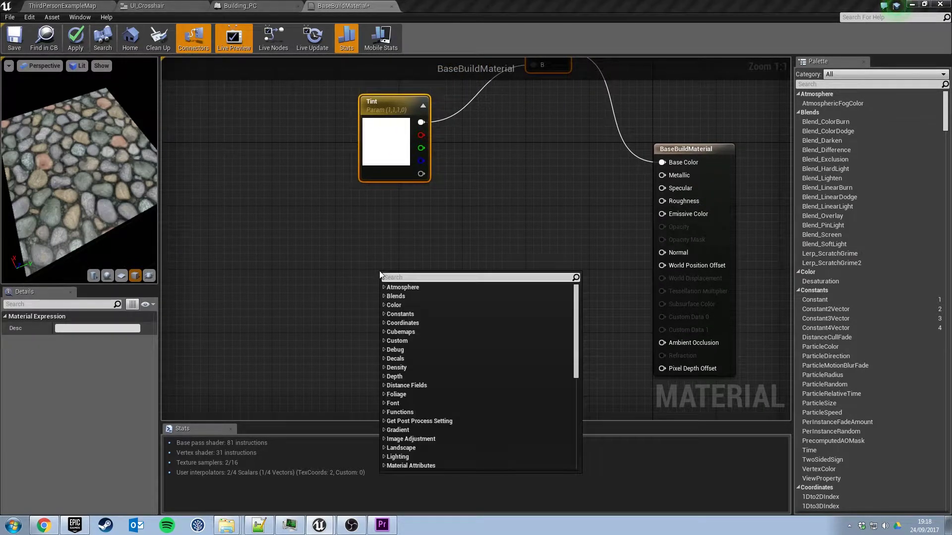
{"action": "type", "text": "textu"}
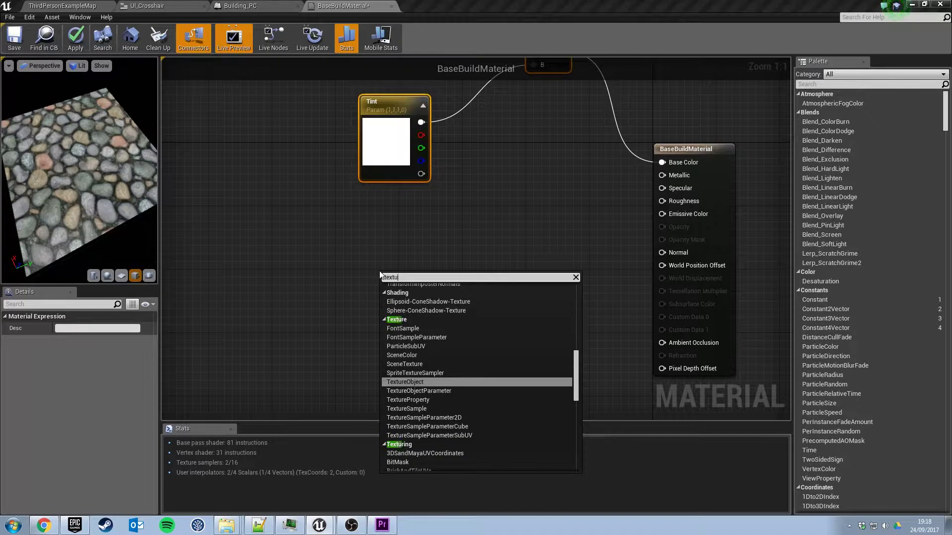
{"action": "type", "text": "re sam"}
{"action": "key", "text": "Down"}
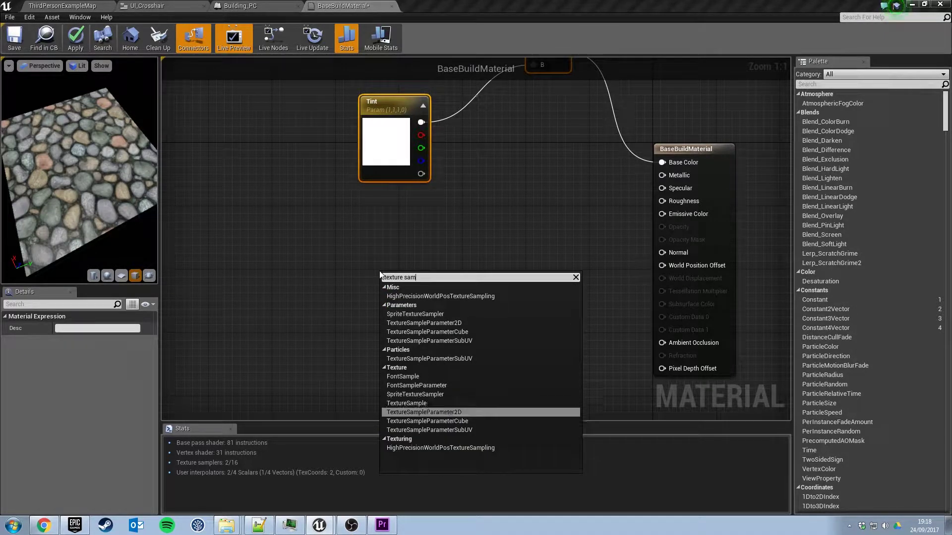
{"action": "key", "text": "Return"}
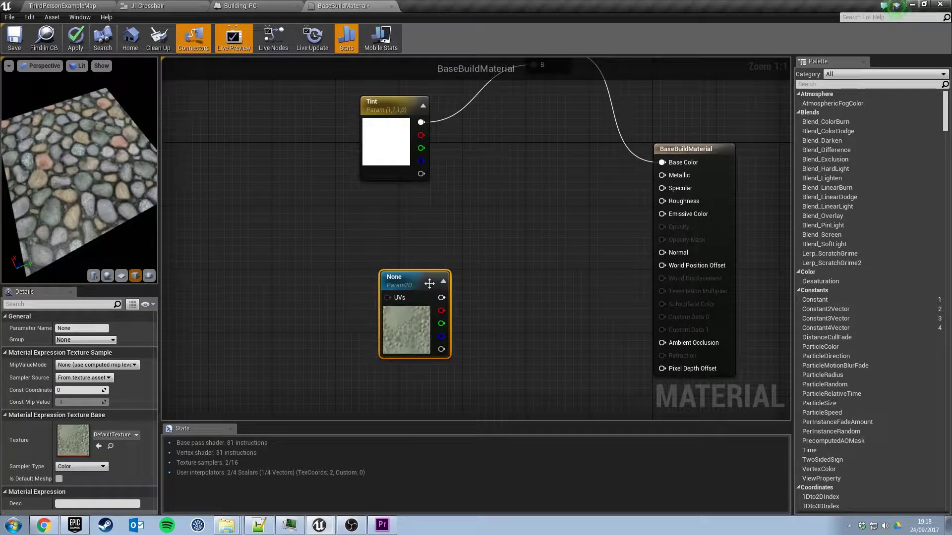
{"action": "left_click", "coordinate": [64, 328]}
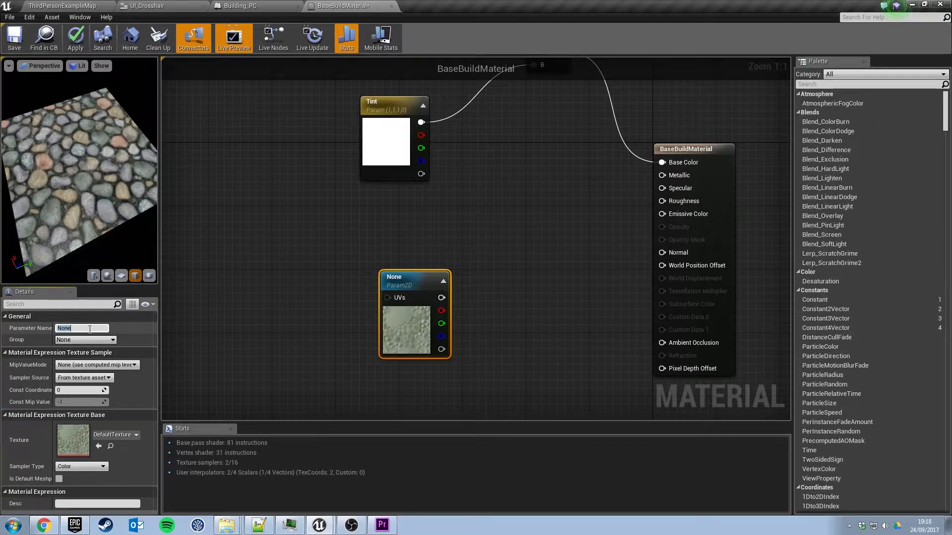
{"action": "type", "text": "Normal"}
{"action": "key", "text": "Return"}
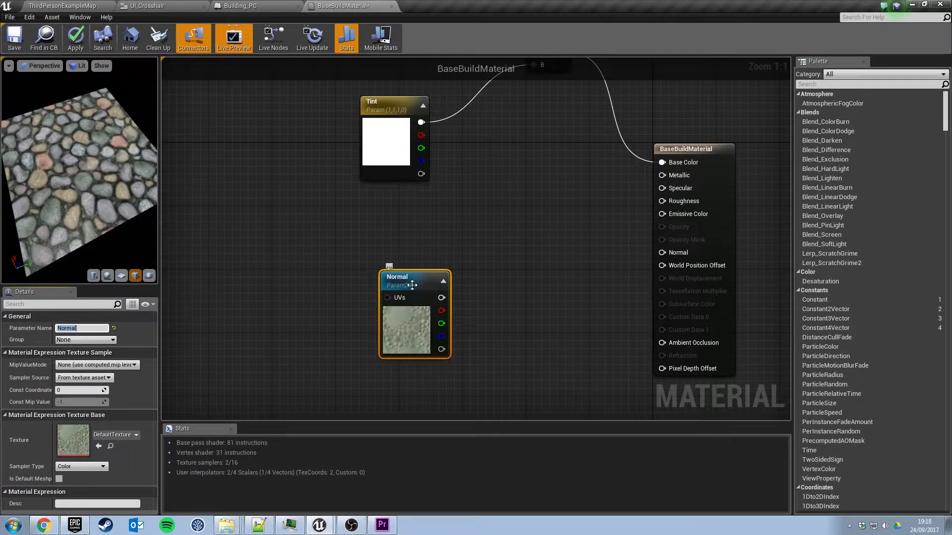
{"action": "left_click_drag", "start_coordinate": [391, 269], "coordinate": [371, 269]}
{"action": "right_click_drag", "start_coordinate": [465, 184], "coordinate": [484, 291]}
{"action": "right_click_drag", "start_coordinate": [482, 325], "coordinate": [482, 178]}
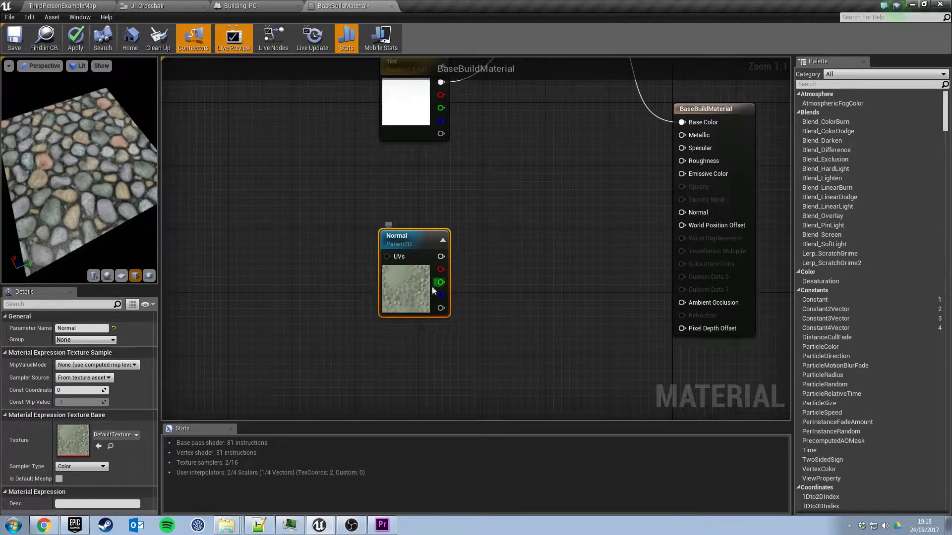
- Assign T_CobbleStone_Pebble_N to the Normal node and wire it to the Normal input
{"action": "left_click", "coordinate": [127, 433]}
{"action": "type", "text": "cobble"}
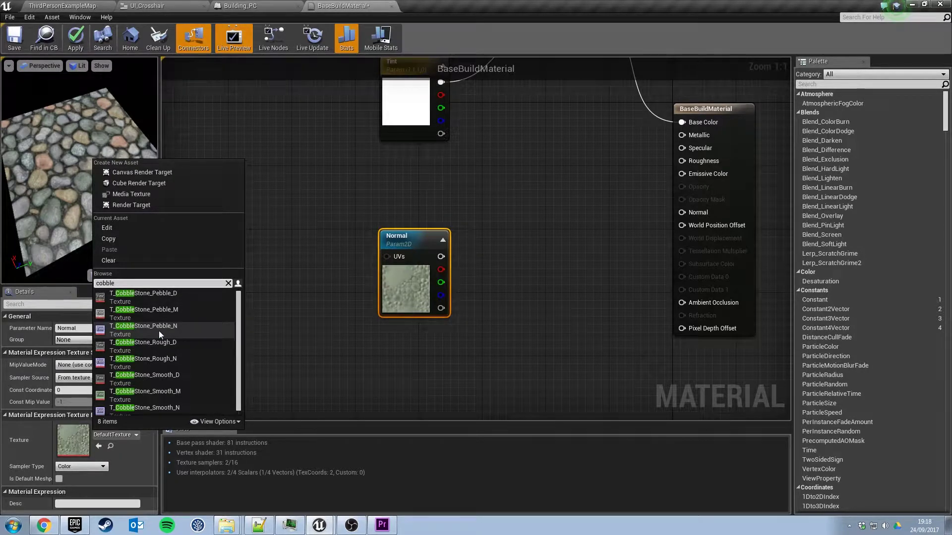
{"action": "left_click", "coordinate": [179, 329]}
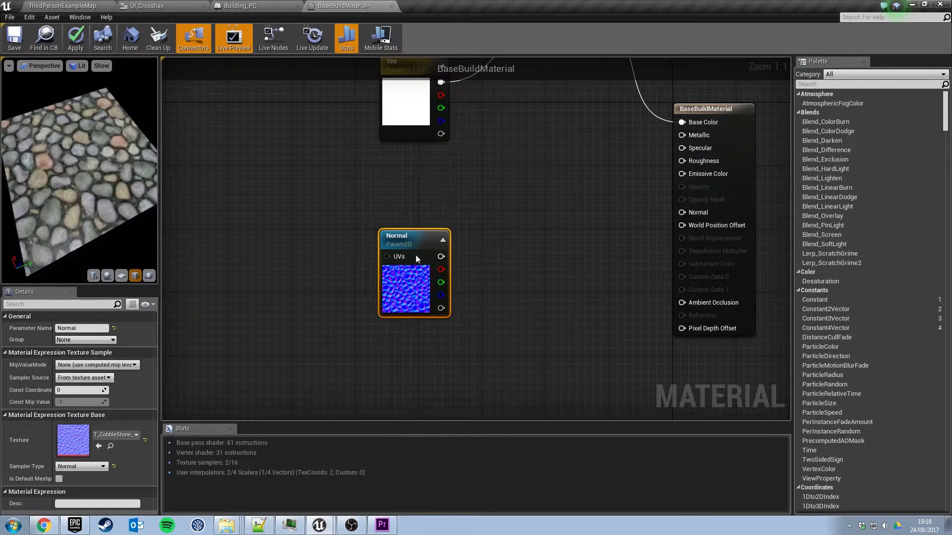
{"action": "left_click_drag", "start_coordinate": [441, 256], "coordinate": [683, 213]}
- Orbit the preview to inspect the surface bumps and move the Normal node near the output
{"action": "mouse_move", "coordinate": [99, 199]}
{"action": "left_mouse_down"}
{"action": "mouse_move", "coordinate": [109, 162]}
{"action": "mouse_move", "coordinate": [100, 196]}
{"action": "mouse_move", "coordinate": [90, 191]}
{"action": "mouse_move", "coordinate": [92, 210]}
{"action": "mouse_move", "coordinate": [93, 181]}
{"action": "left_mouse_up"}
{"action": "scroll", "coordinate": [93, 185], "scroll_direction": "up", "scroll_amount": 5}
{"action": "scroll", "coordinate": [79, 138], "scroll_direction": "down", "scroll_amount": 5}
{"action": "left_click_drag", "start_coordinate": [79, 139], "coordinate": [79, 145]}
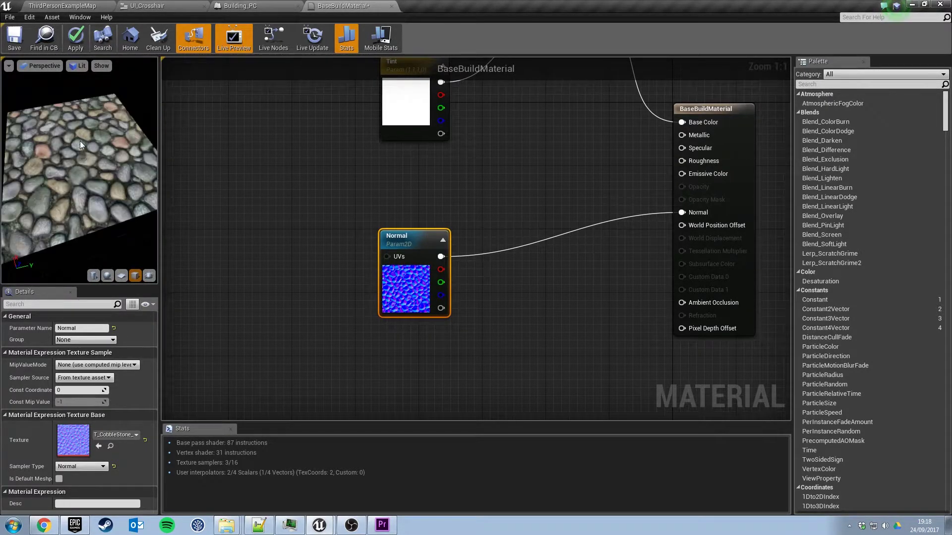
{"action": "scroll", "coordinate": [83, 158], "scroll_direction": "up", "scroll_amount": 5}
{"action": "scroll", "coordinate": [83, 159], "scroll_direction": "down", "scroll_amount": 5}
{"action": "left_click_drag", "start_coordinate": [85, 152], "coordinate": [90, 153]}
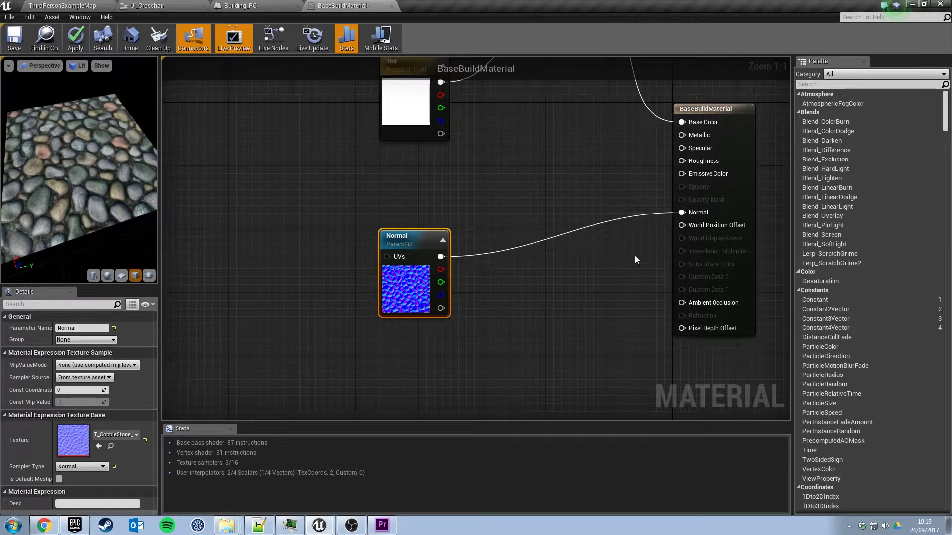
{"action": "left_click_drag", "start_coordinate": [408, 239], "coordinate": [574, 304]}
{"action": "right_click_drag", "start_coordinate": [591, 204], "coordinate": [560, 270]}
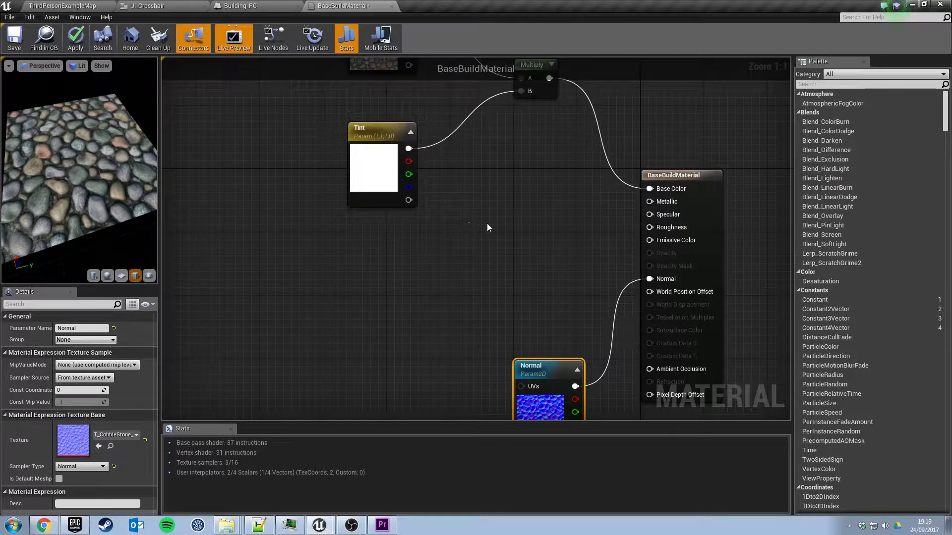
- Add a scalar parameter named Metallic wired to the material's Metallic input
{"action": "right_click", "coordinate": [451, 232]}
{"action": "type", "text": "scal"}
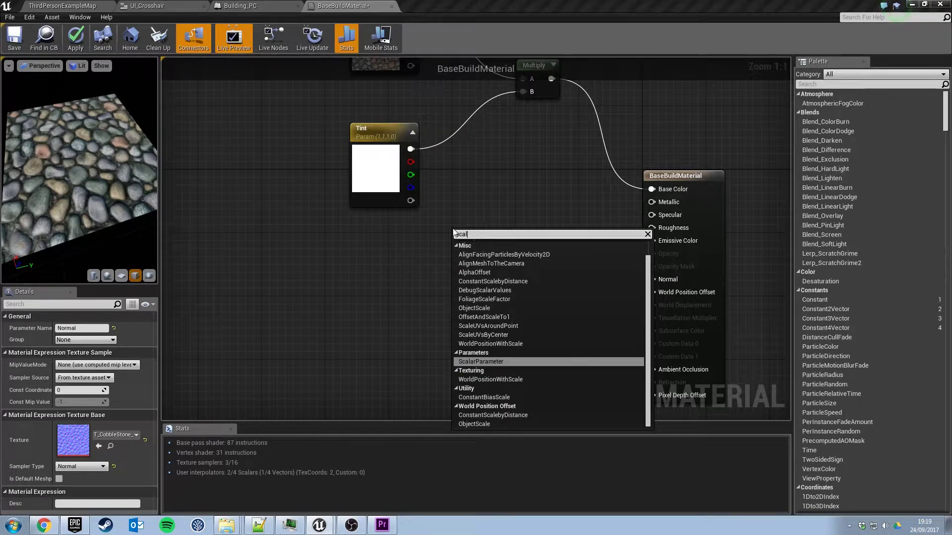
{"action": "key", "text": "Return"}
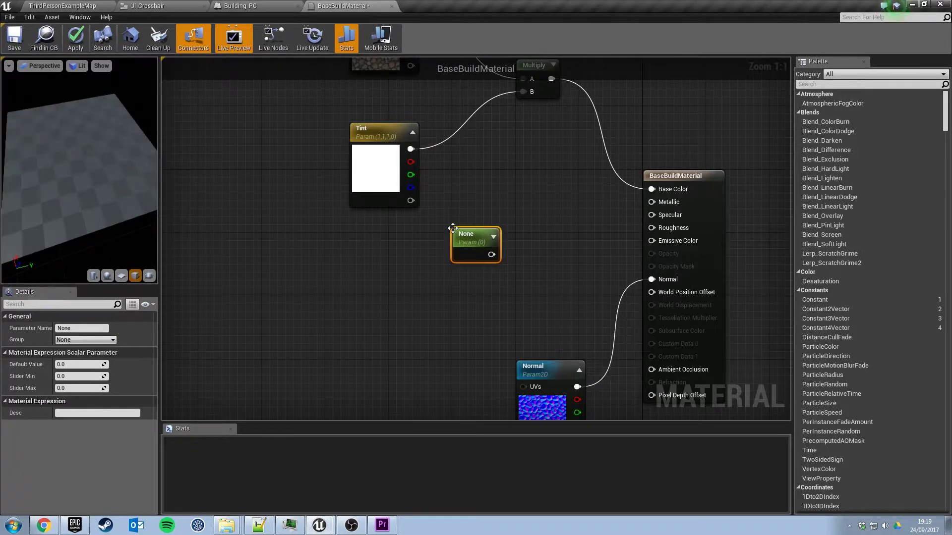
{"action": "left_click_drag", "start_coordinate": [479, 239], "coordinate": [652, 202]}
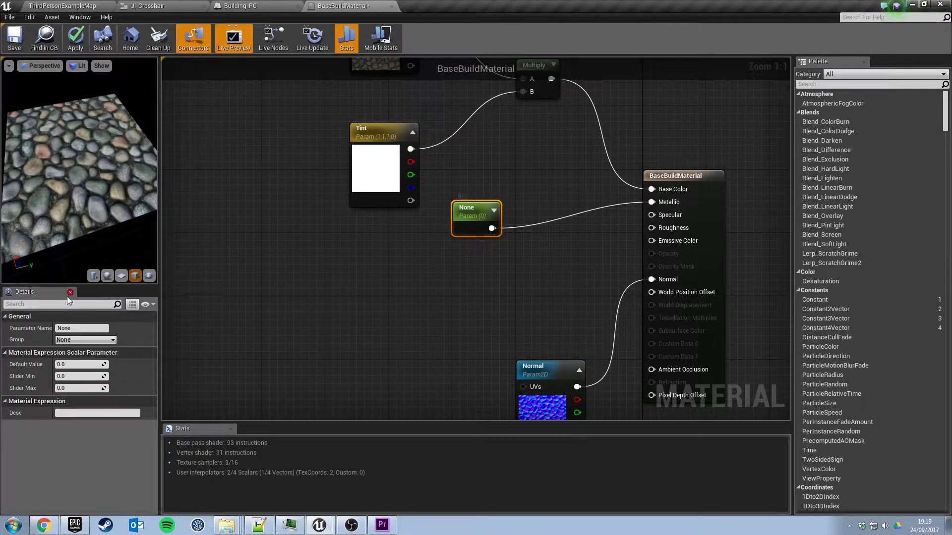
{"action": "left_click", "coordinate": [85, 328]}
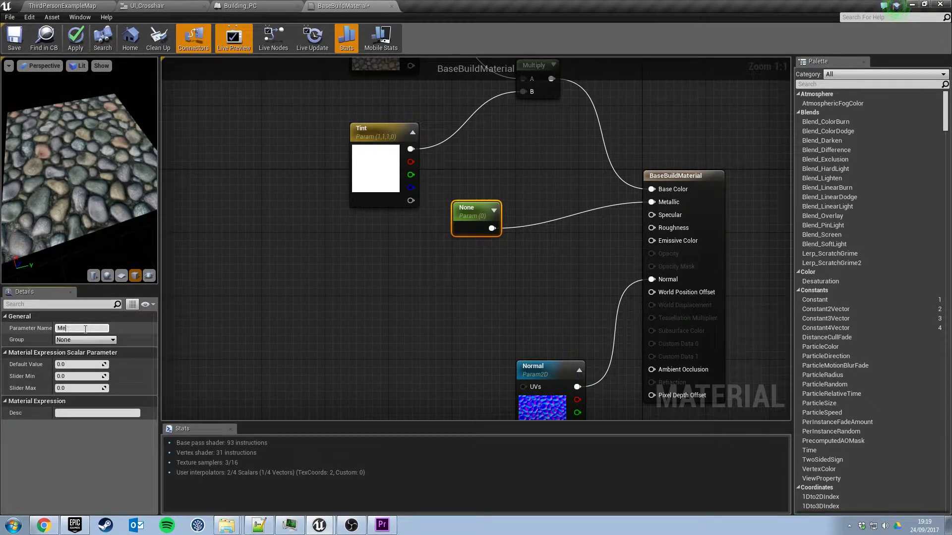
{"action": "key", "text": "Return"}
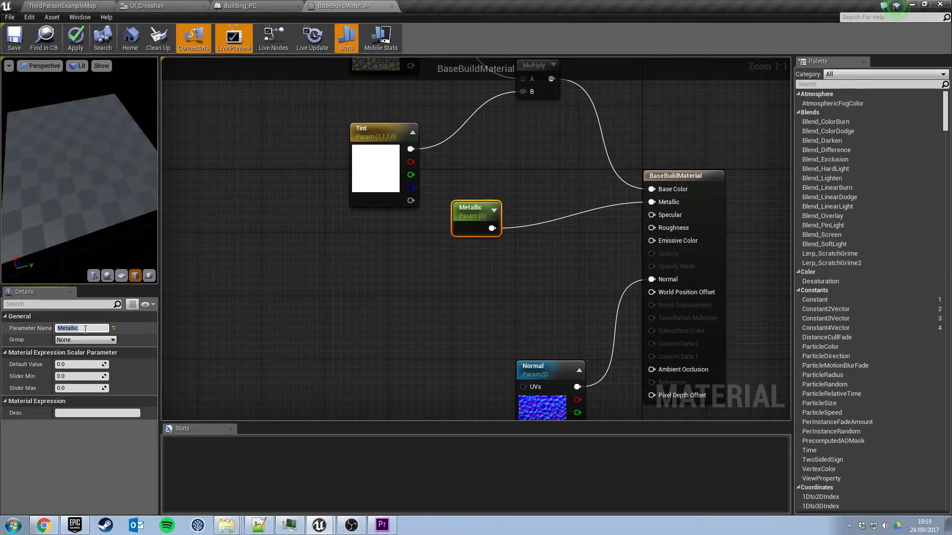
- Set the Metallic parameter's default value to 0.2
{"action": "left_click", "coordinate": [73, 367]}
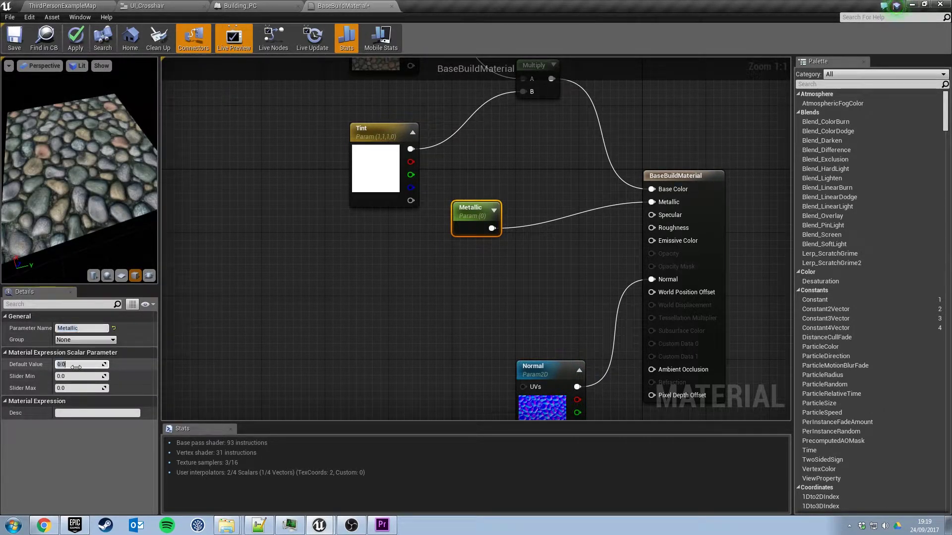
{"action": "type", "text": "1"}
{"action": "key", "text": "Return"}
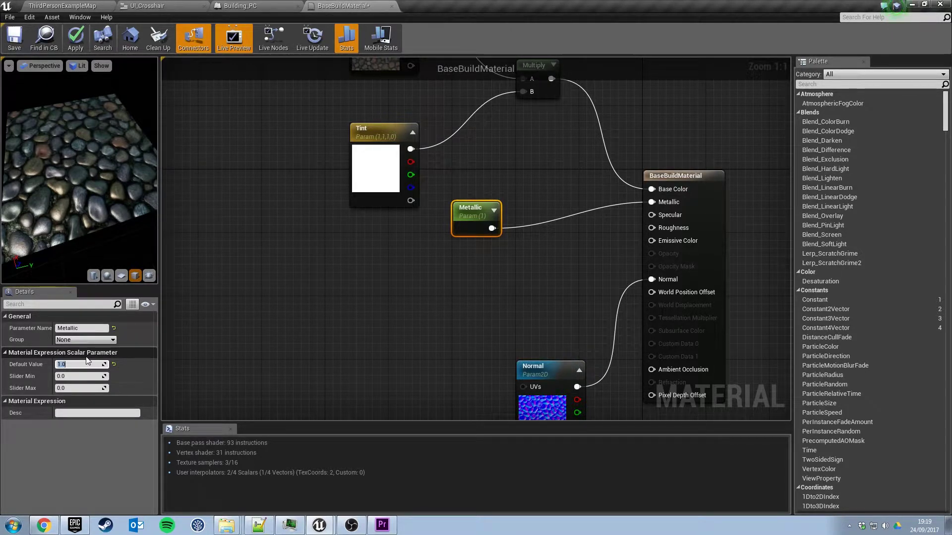
{"action": "type", "text": "2"}
{"action": "key", "text": "Return"}
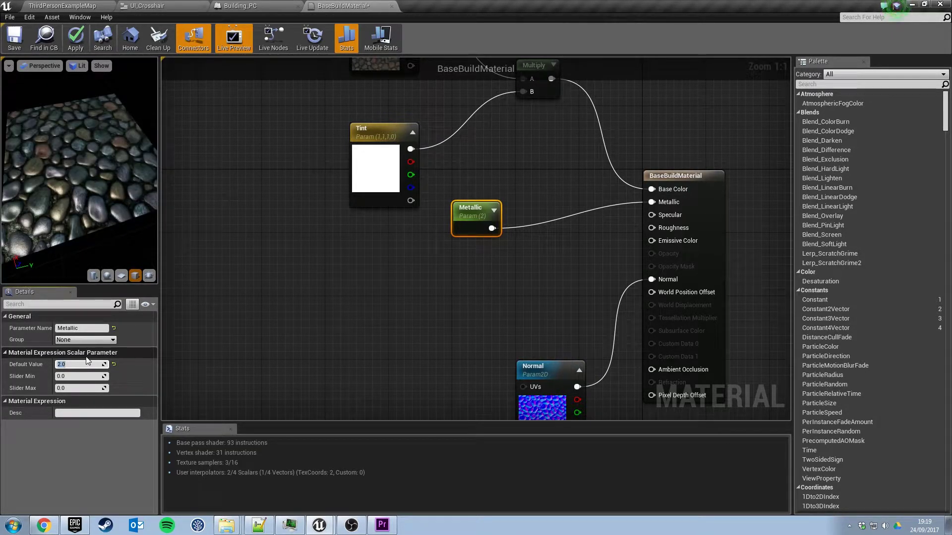
{"action": "type", "text": "200"}
{"action": "key", "text": "Return"}
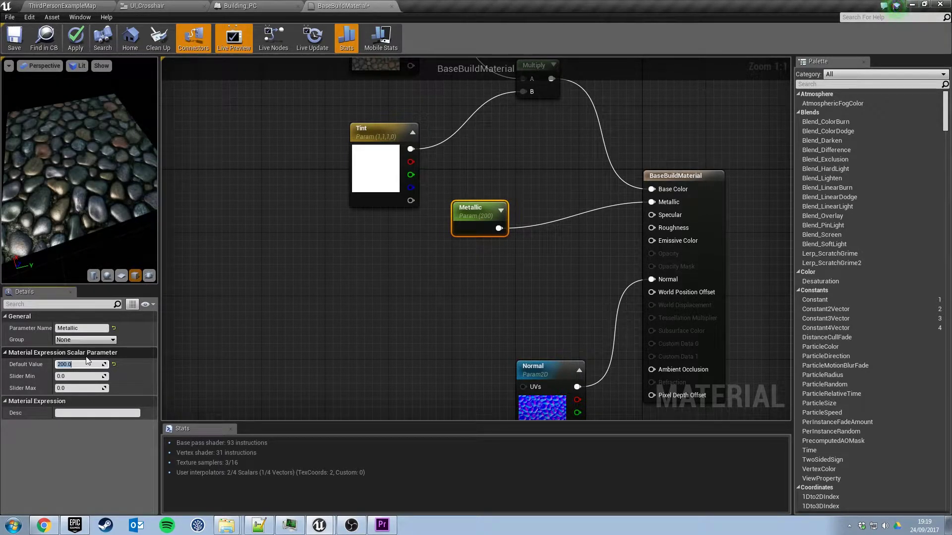
{"action": "type", "text": "0.2"}
{"action": "key", "text": "Return"}
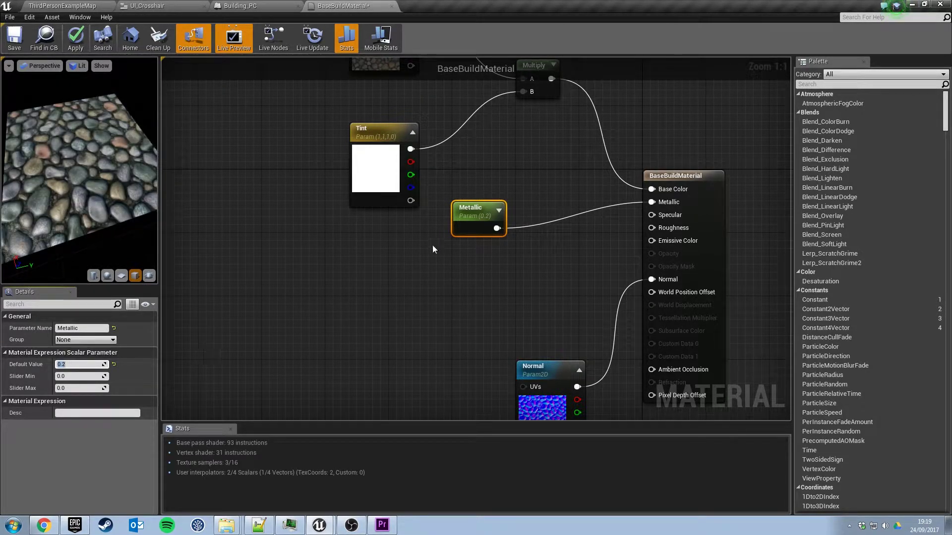
{"action": "left_click_drag", "start_coordinate": [483, 218], "coordinate": [480, 194]}
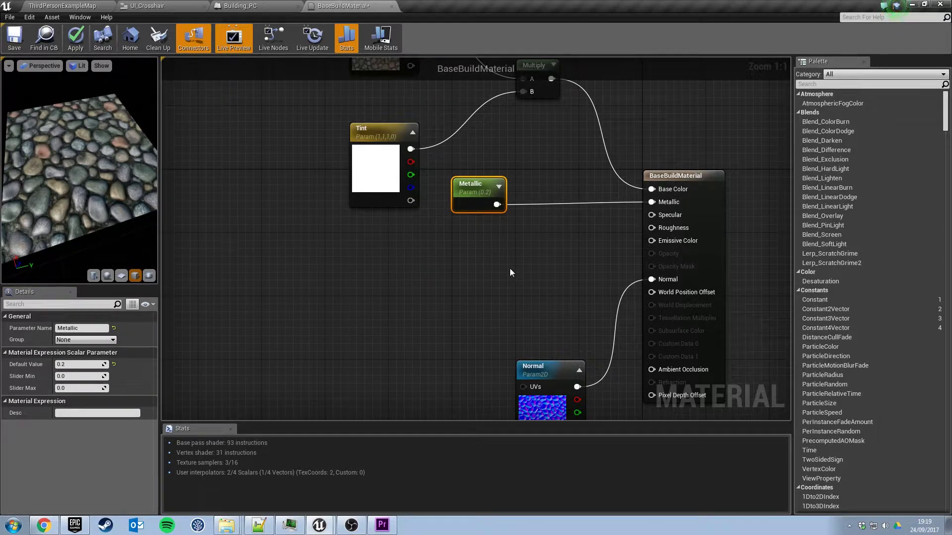
- Add a scalar parameter named Specular, wired to the Specular input below Metallic
{"action": "right_click", "coordinate": [458, 260]}
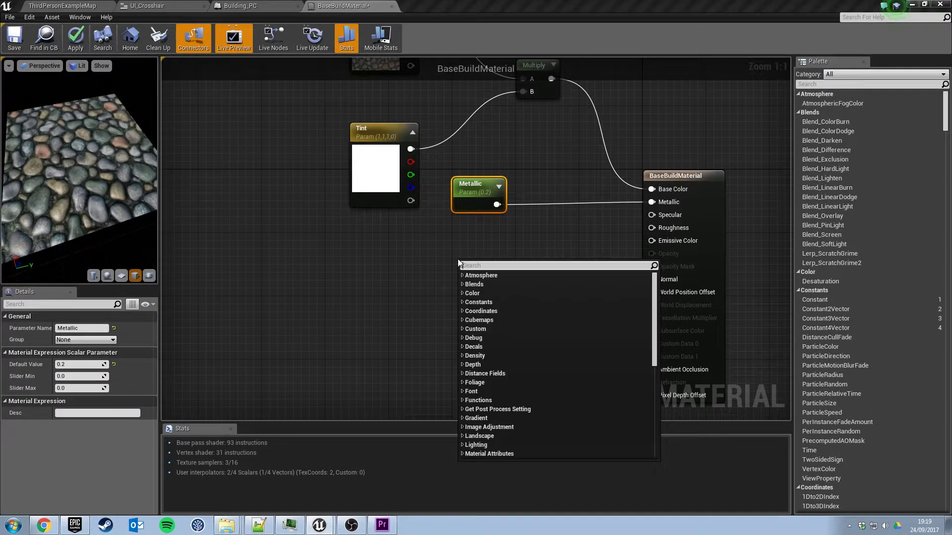
{"action": "type", "text": "scal"}
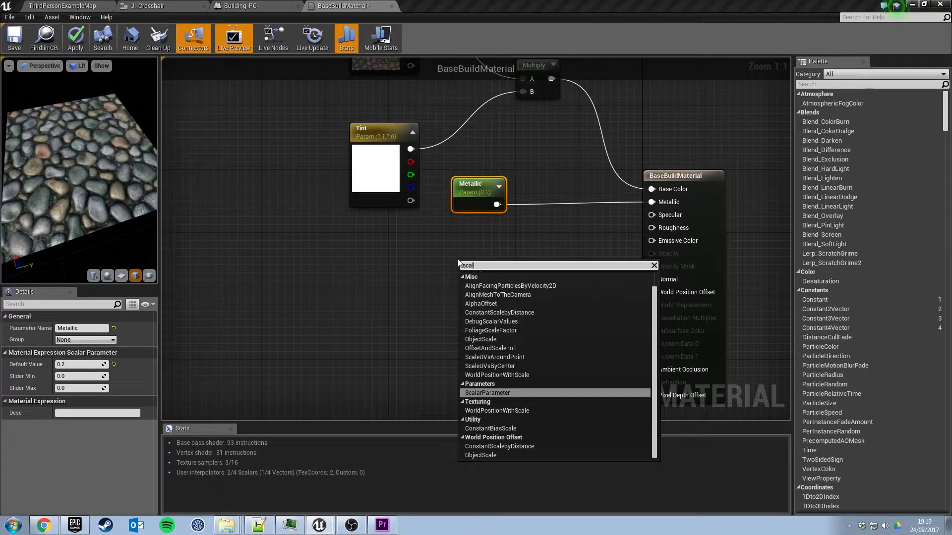
{"action": "key", "text": "Return"}
{"action": "left_click", "coordinate": [57, 328]}
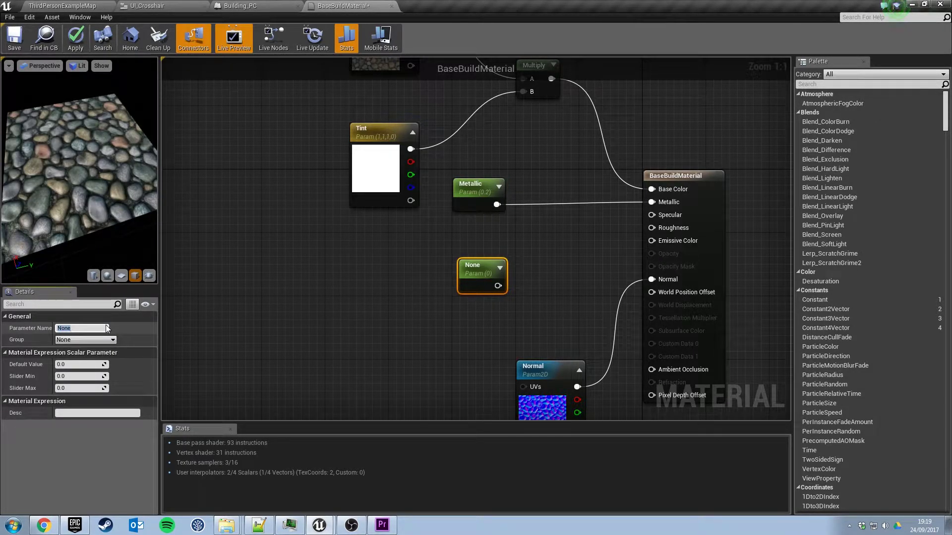
{"action": "type", "text": "Specular"}
{"action": "key", "text": "Return"}
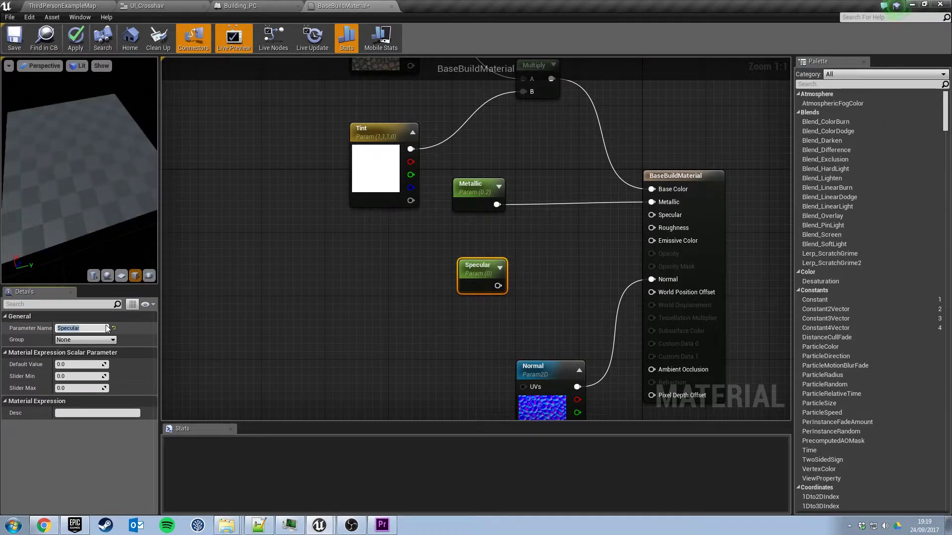
{"action": "left_click_drag", "start_coordinate": [497, 285], "coordinate": [663, 222]}
{"action": "left_click_drag", "start_coordinate": [481, 271], "coordinate": [474, 245]}
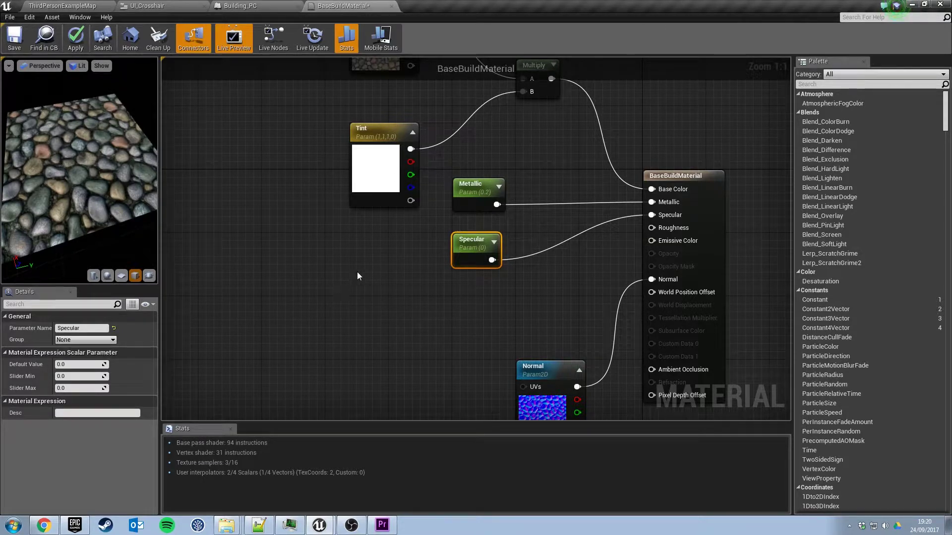
- Add another scalar parameter node to the graph
{"action": "left_click_drag", "start_coordinate": [439, 159], "coordinate": [471, 236]}
{"action": "left_click", "coordinate": [510, 270]}
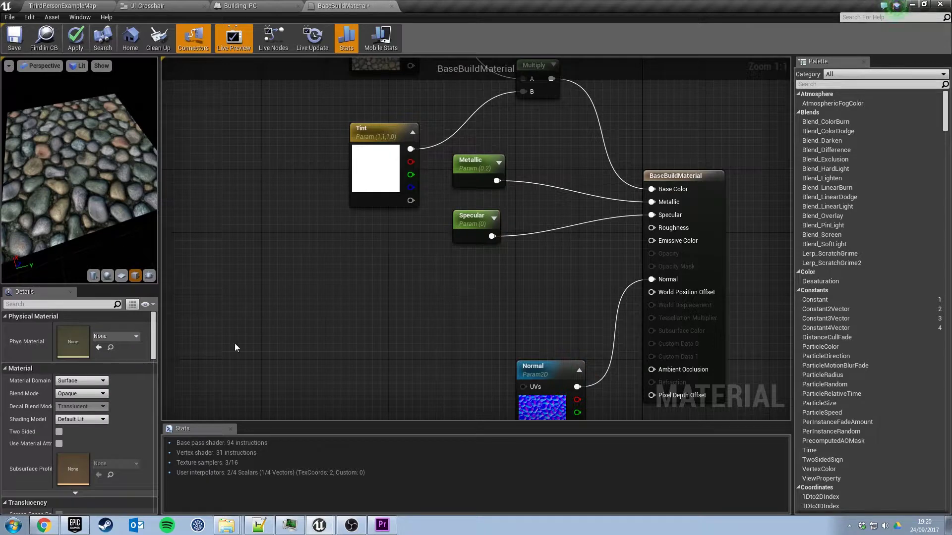
{"action": "right_click", "coordinate": [453, 284]}
{"action": "type", "text": "scal"}
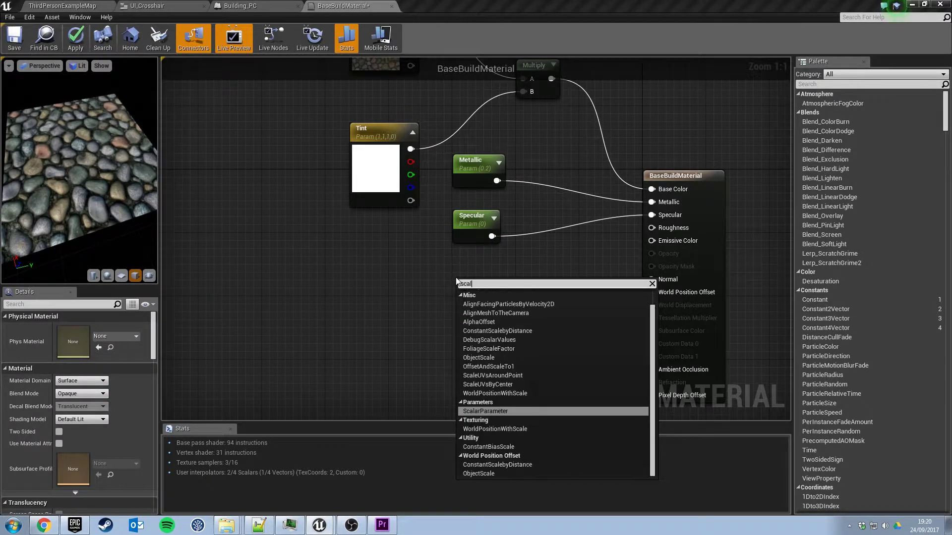
{"action": "key", "text": "Return"}
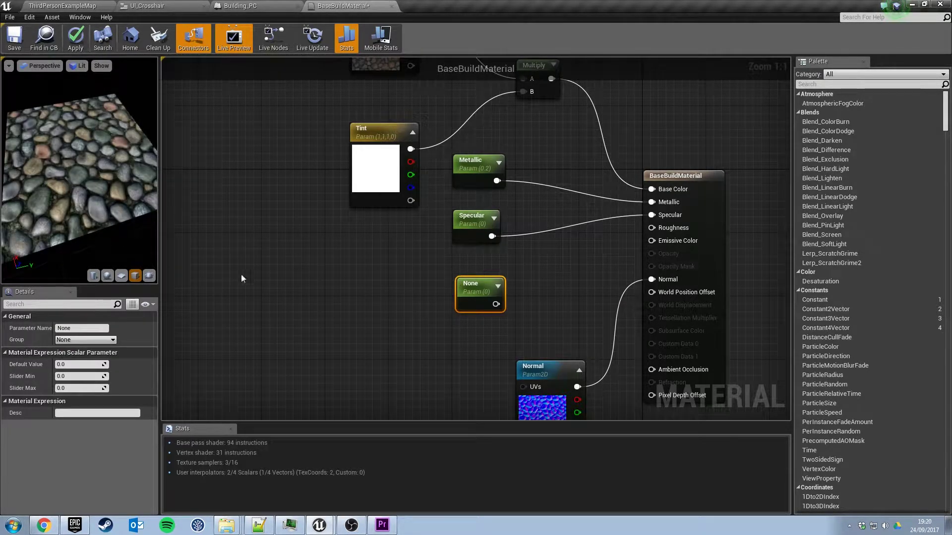
- Name the new scalar Roughness, connect it to the Roughness input and set its default to 1
{"action": "left_click", "coordinate": [72, 329]}
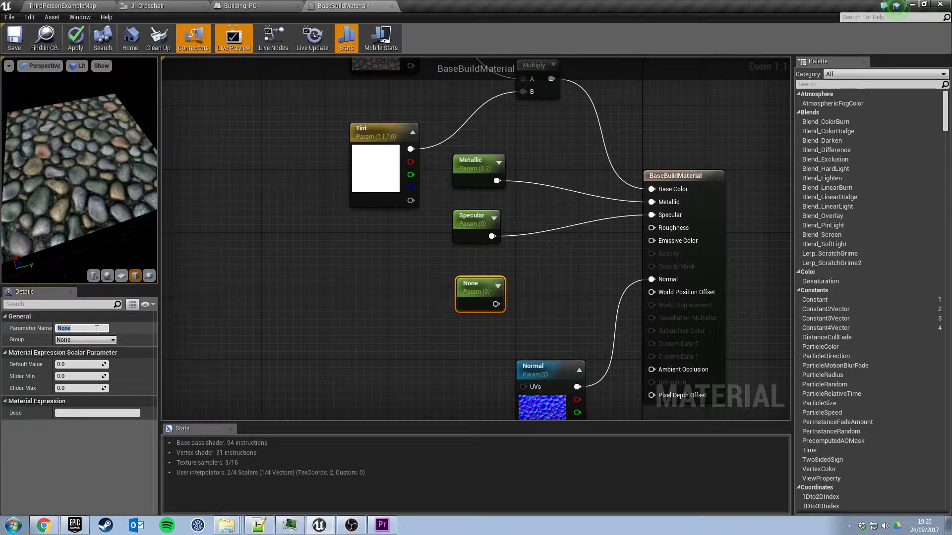
{"action": "type", "text": "Roughness"}
{"action": "key", "text": "Return"}
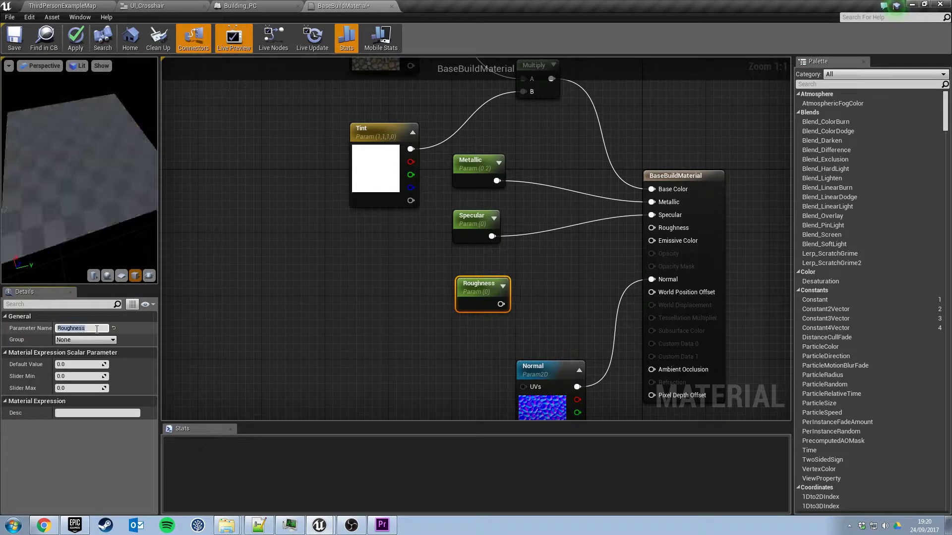
{"action": "left_click_drag", "start_coordinate": [500, 304], "coordinate": [652, 228]}
{"action": "left_click_drag", "start_coordinate": [478, 297], "coordinate": [474, 292]}
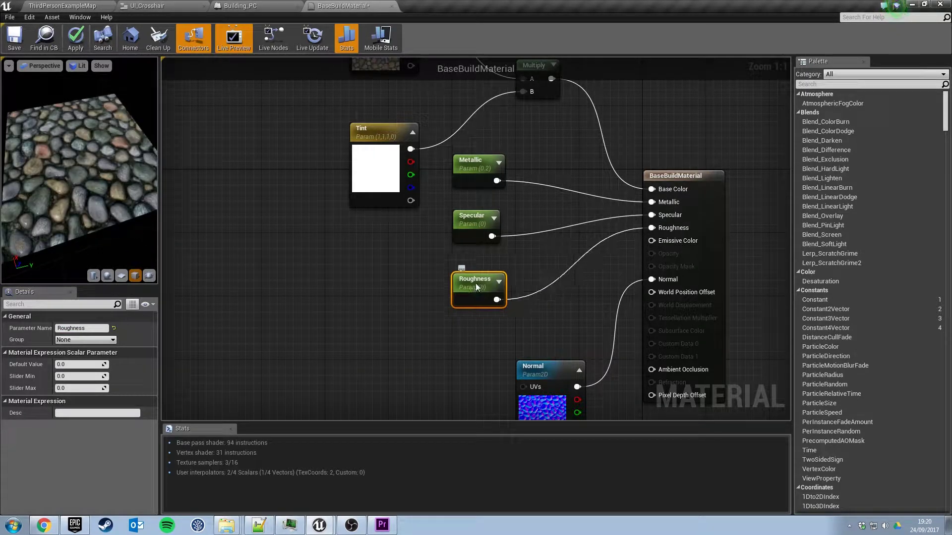
{"action": "left_click", "coordinate": [95, 364]}
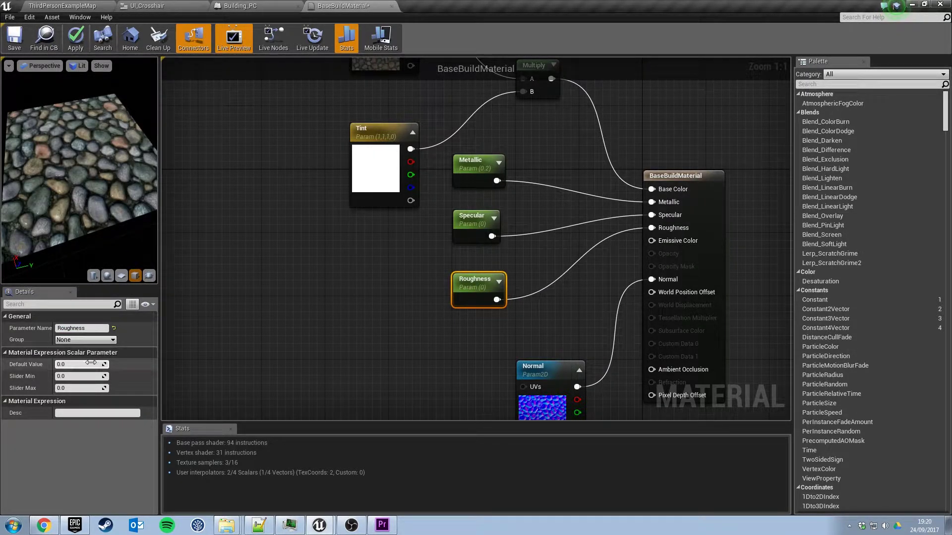
{"action": "type", "text": "1"}
{"action": "key", "text": "Return"}
{"action": "mouse_move", "coordinate": [81, 199]}
{"action": "left_mouse_down"}
{"action": "mouse_move", "coordinate": [82, 228]}
{"action": "mouse_move", "coordinate": [81, 187]}
{"action": "left_mouse_up"}
- Set Specular's default to 1, then Roughness's default to 0
{"action": "left_click", "coordinate": [468, 220]}
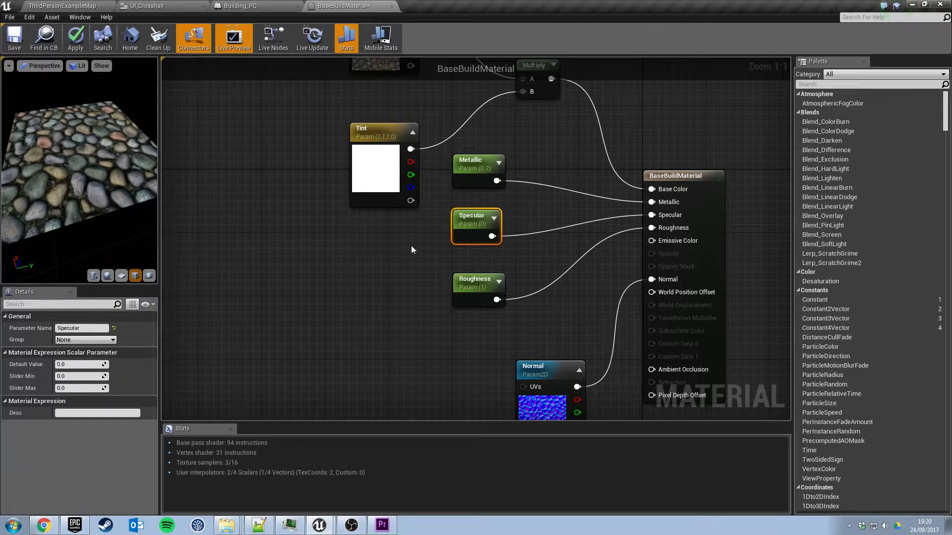
{"action": "left_click", "coordinate": [75, 364]}
{"action": "type", "text": "1"}
{"action": "key", "text": "Return"}
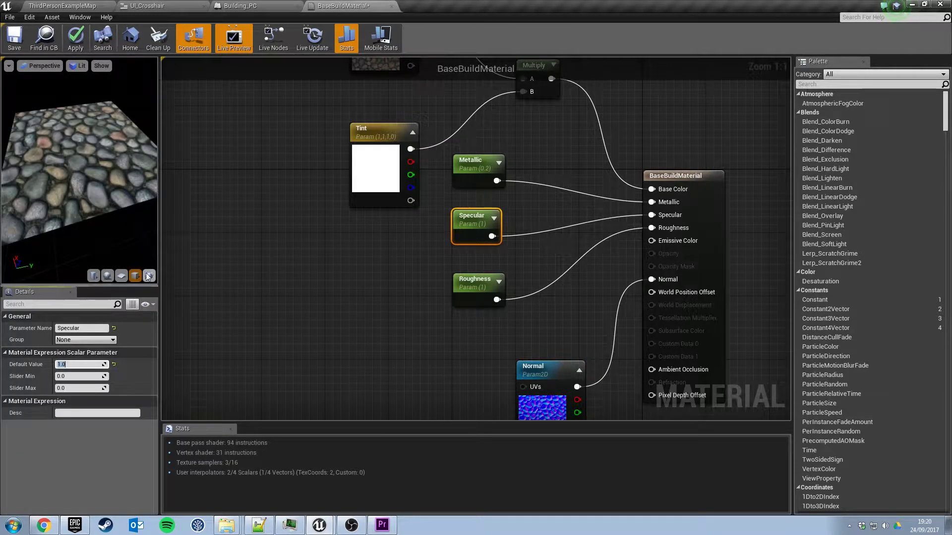
{"action": "left_click", "coordinate": [473, 282]}
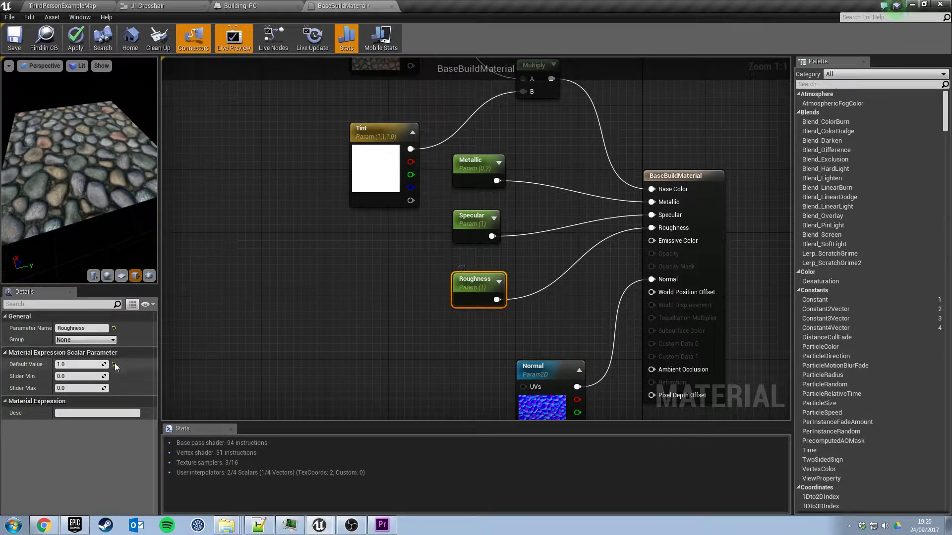
{"action": "left_click", "coordinate": [95, 367]}
{"action": "type", "text": "0"}
{"action": "key", "text": "Return"}
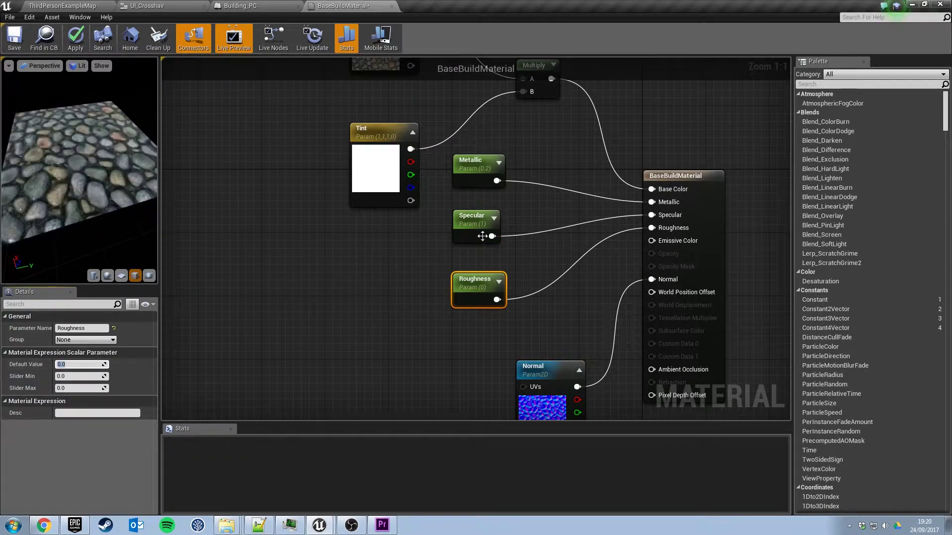
- Set the Specular and Metallic default values to 0
{"action": "left_click", "coordinate": [473, 228]}
{"action": "left_click", "coordinate": [473, 227]}
{"action": "left_click", "coordinate": [71, 365]}
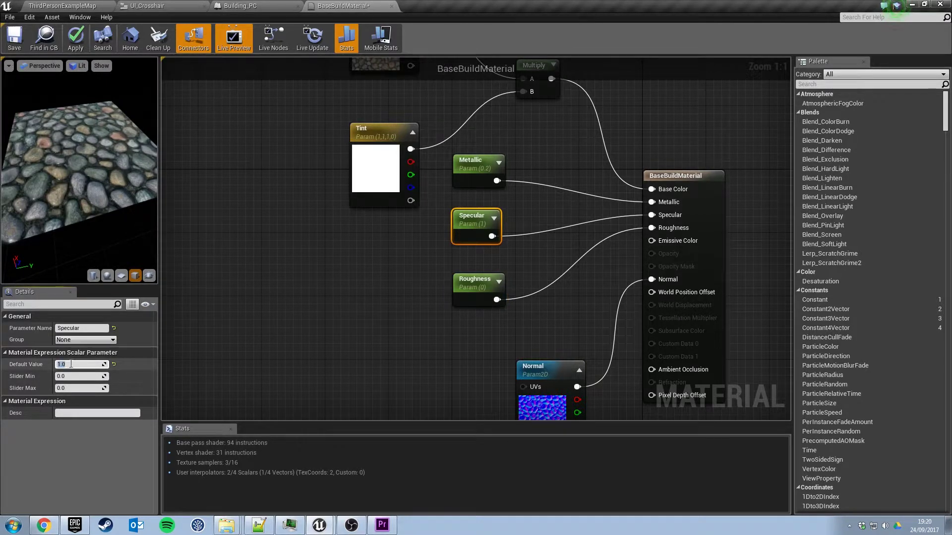
{"action": "type", "text": "0"}
{"action": "key", "text": "Return"}
{"action": "left_click", "coordinate": [474, 176]}
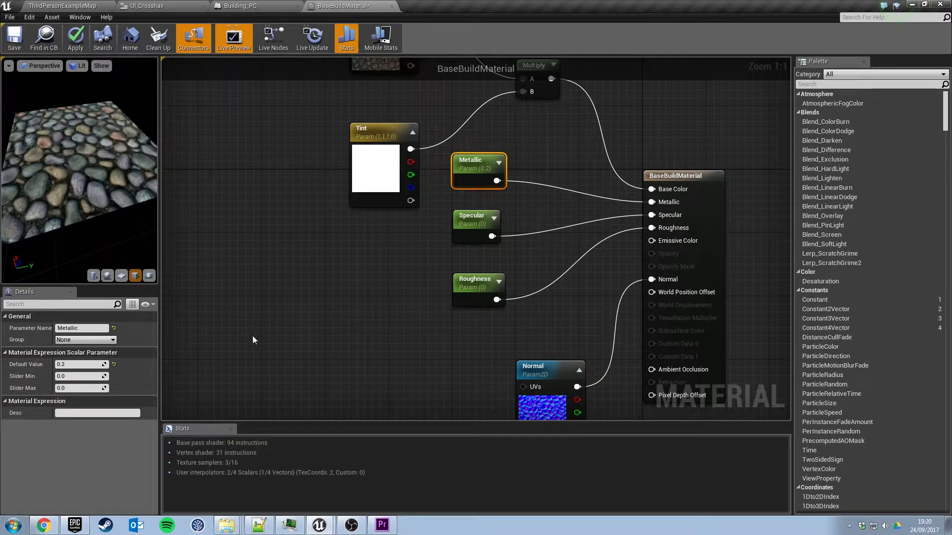
{"action": "left_click", "coordinate": [73, 366]}
{"action": "type", "text": "0"}
{"action": "key", "text": "Return"}
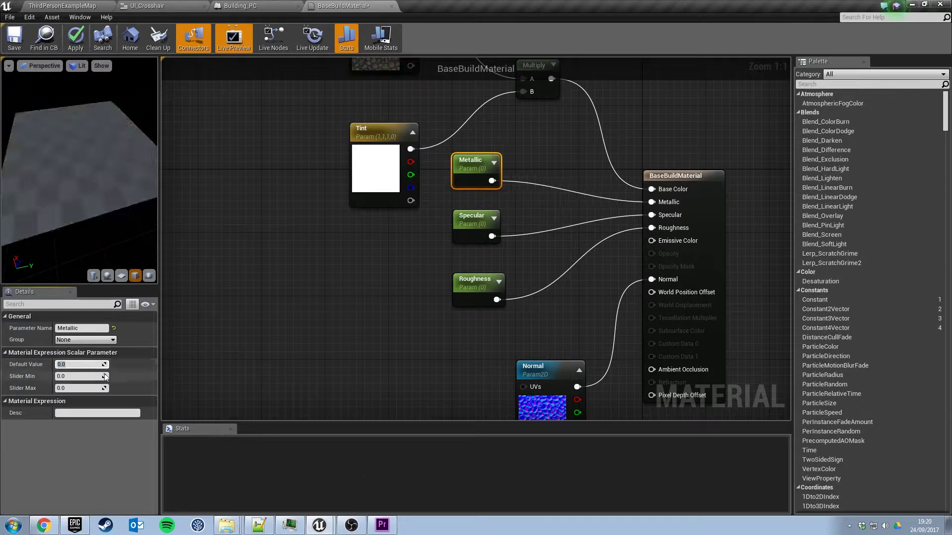
- Select the Tint node and save BaseBuildMaterial from the editor toolbar
{"action": "right_click_drag", "start_coordinate": [319, 346], "coordinate": [340, 304]}
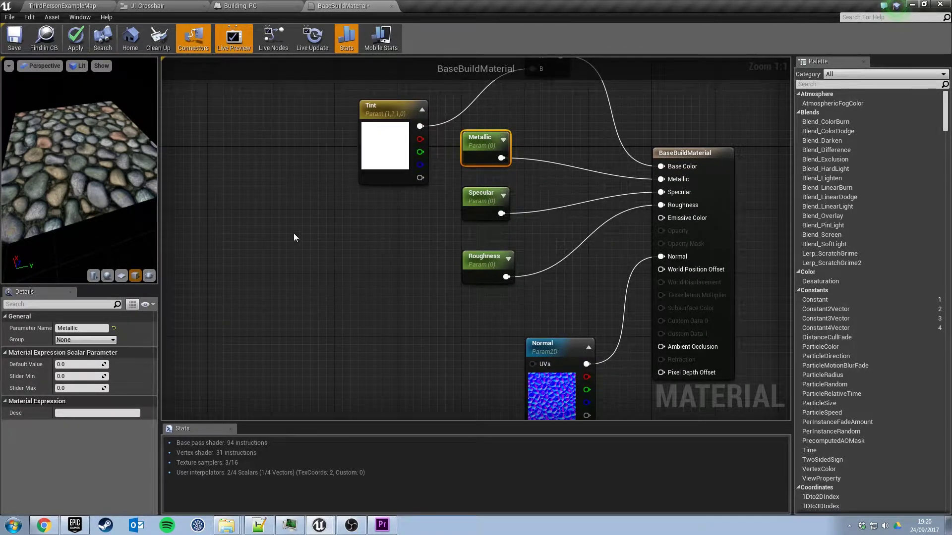
{"action": "right_click_drag", "start_coordinate": [293, 233], "coordinate": [346, 301]}
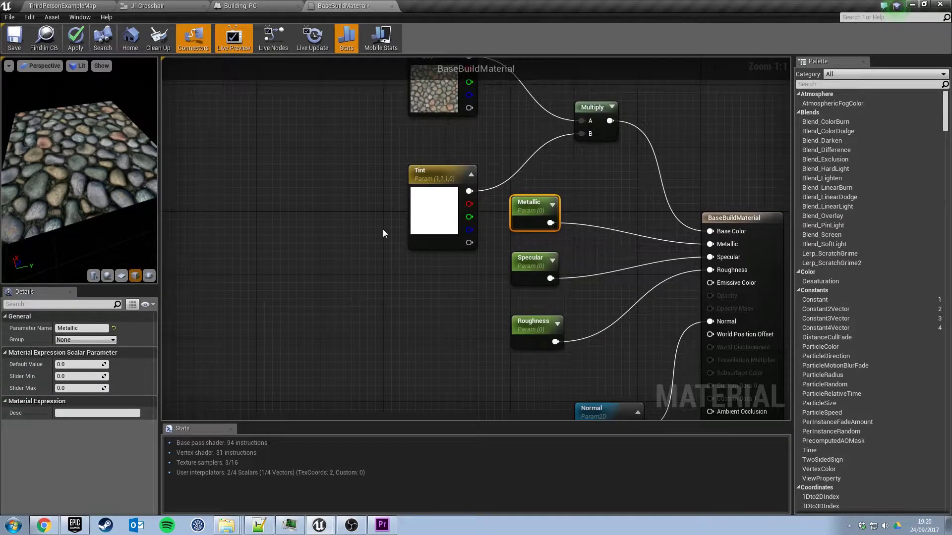
{"action": "left_click_drag", "start_coordinate": [345, 146], "coordinate": [475, 276]}
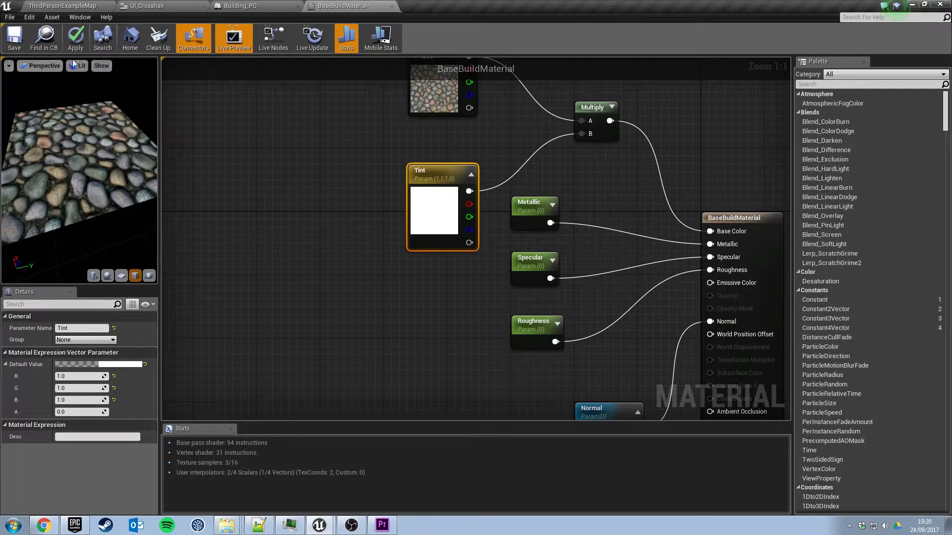
{"action": "left_click", "coordinate": [85, 39]}
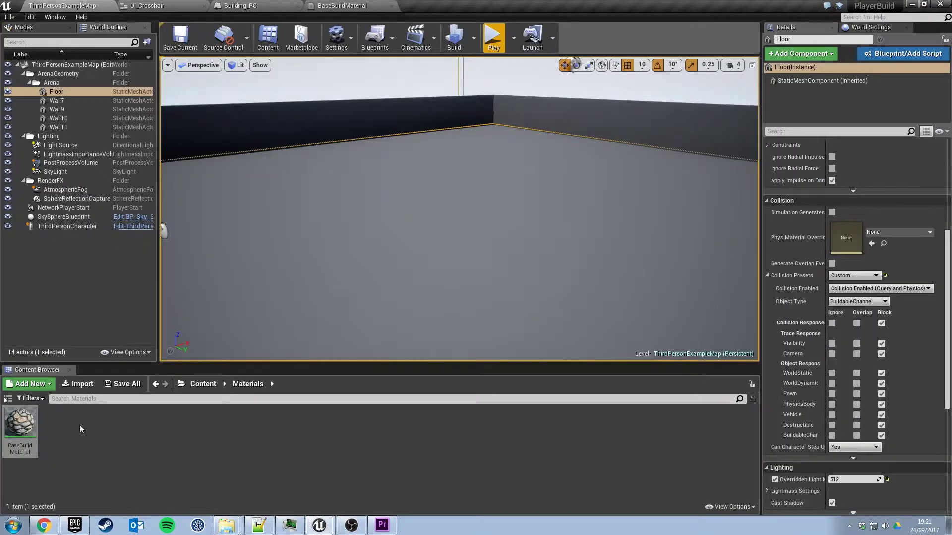
- Create a material instance from BaseBuildMaterial named Build_Wood
{"action": "right_click", "coordinate": [31, 418]}
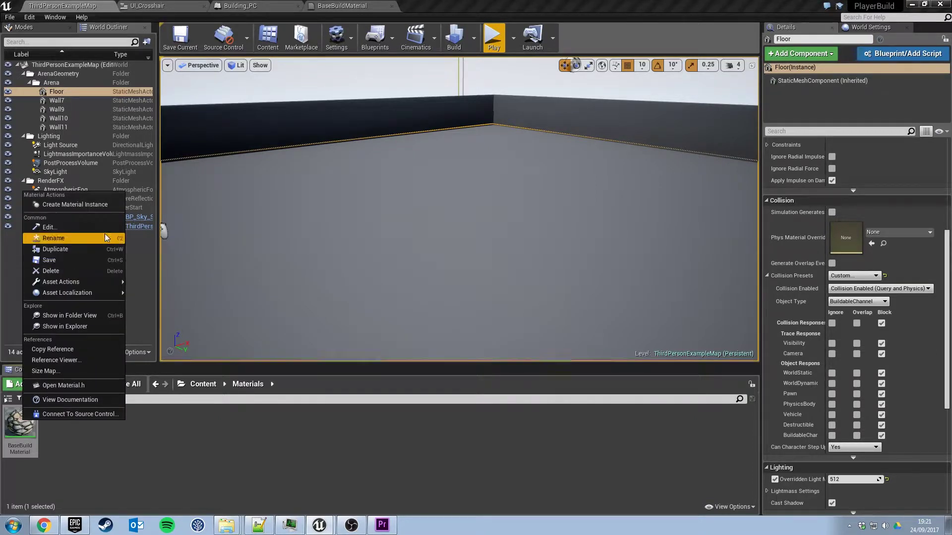
{"action": "left_click", "coordinate": [94, 205]}
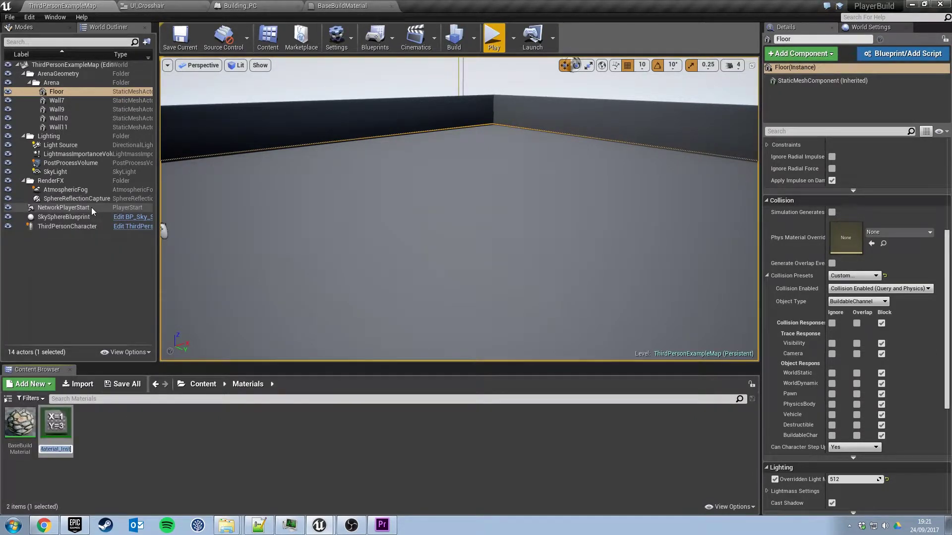
{"action": "type", "text": "Build_Wood"}
{"action": "key", "text": "Return"}
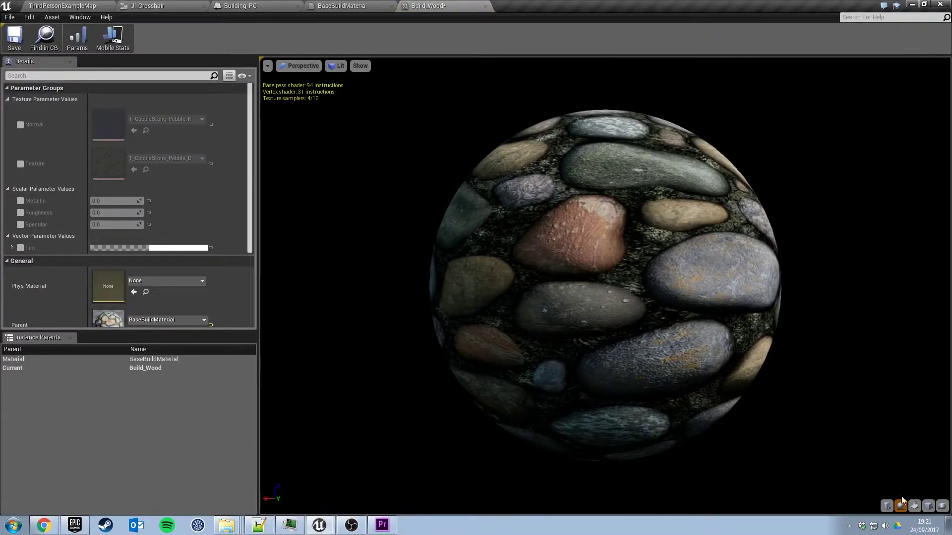
- Switch Build_Wood's preview to the plane mesh and tick the Texture and Normal parameter overrides
{"action": "left_click", "coordinate": [915, 505]}
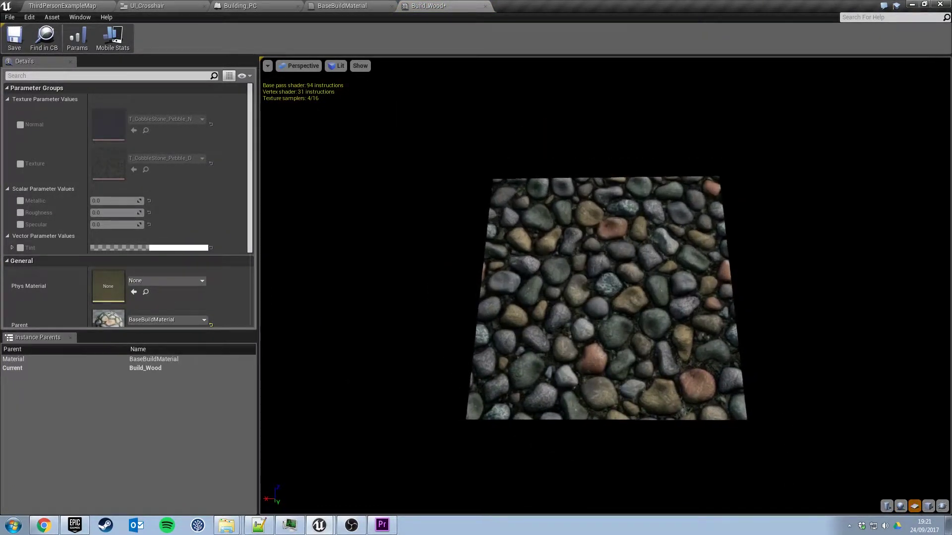
{"action": "scroll", "coordinate": [599, 261], "scroll_direction": "down", "scroll_amount": 2}
{"action": "scroll", "coordinate": [600, 264], "scroll_direction": "up", "scroll_amount": 5}
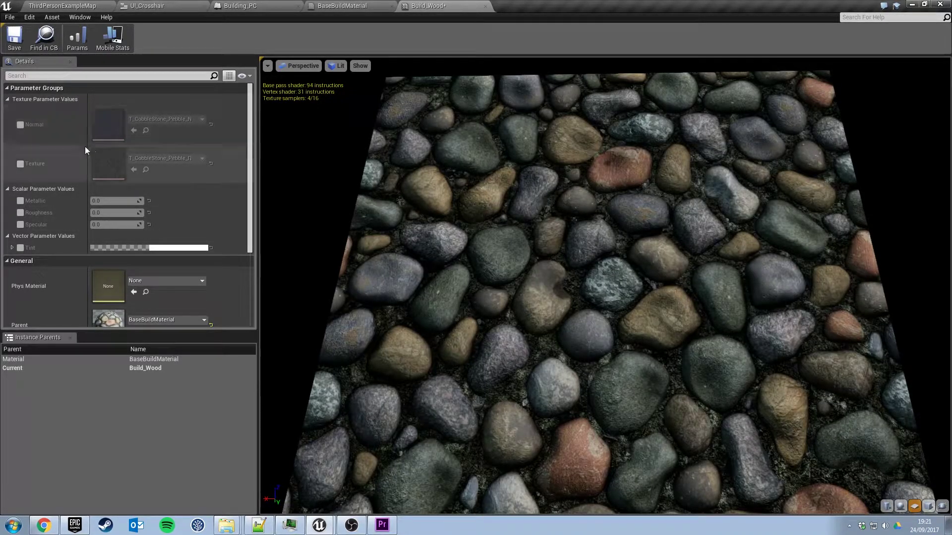
{"action": "left_click", "coordinate": [19, 164]}
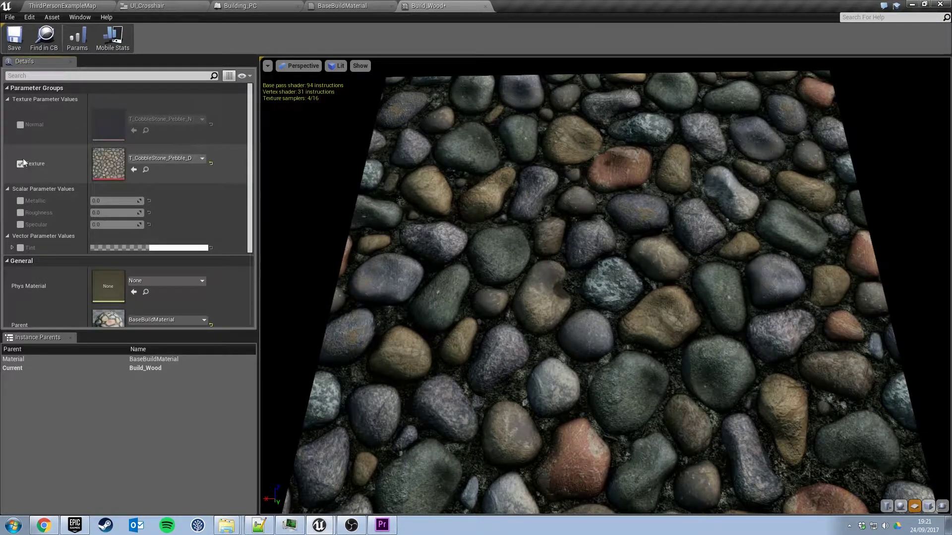
{"action": "left_click", "coordinate": [20, 125]}
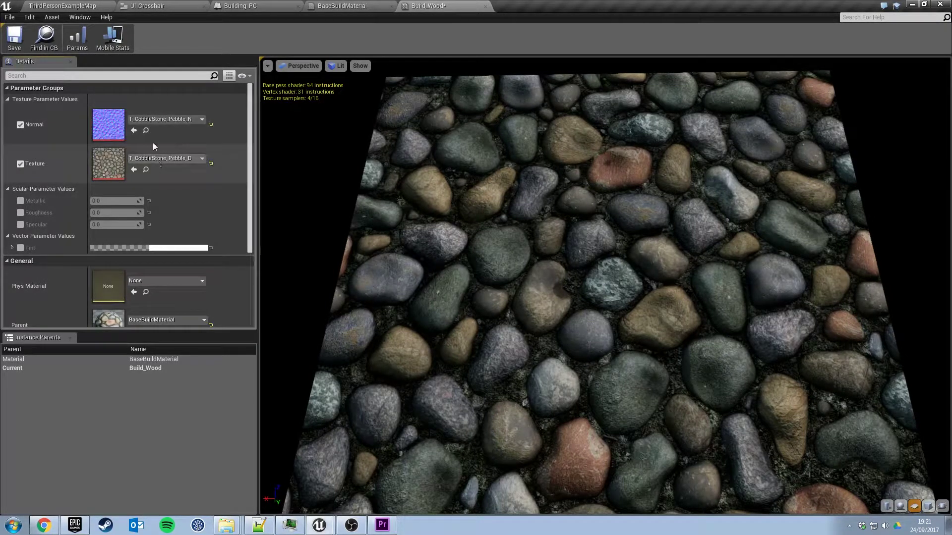
- Set Build_Wood's Texture parameter to T_Wood_Pine_D
{"action": "left_click", "coordinate": [185, 158]}
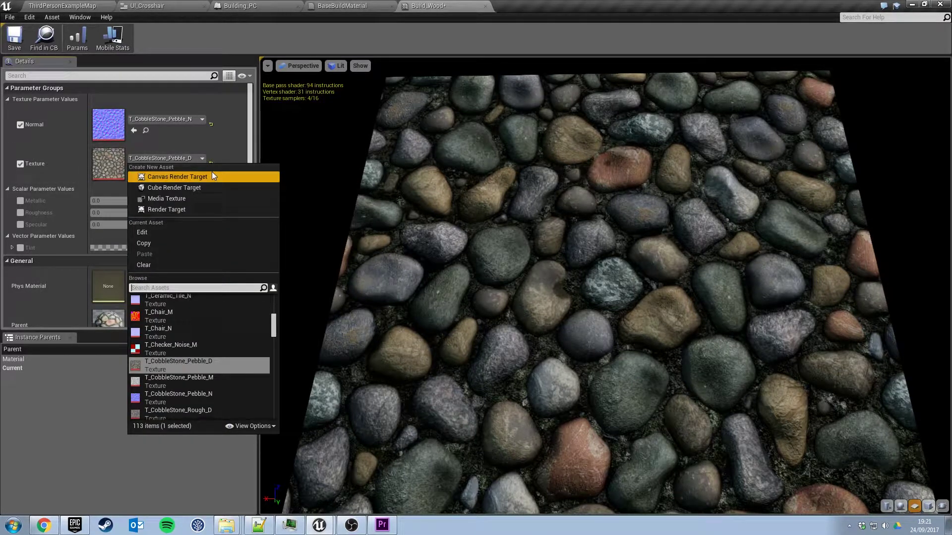
{"action": "type", "text": "wood"}
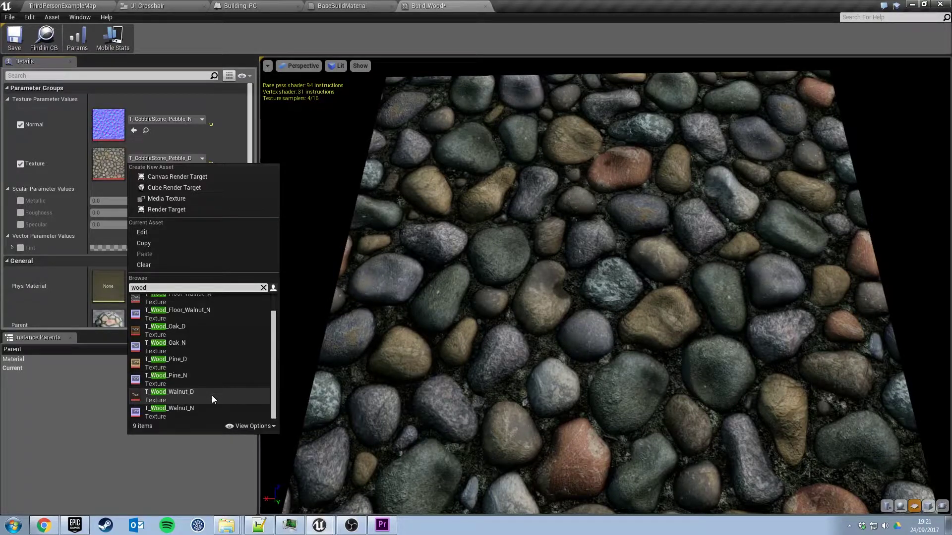
{"action": "left_click", "coordinate": [192, 362]}
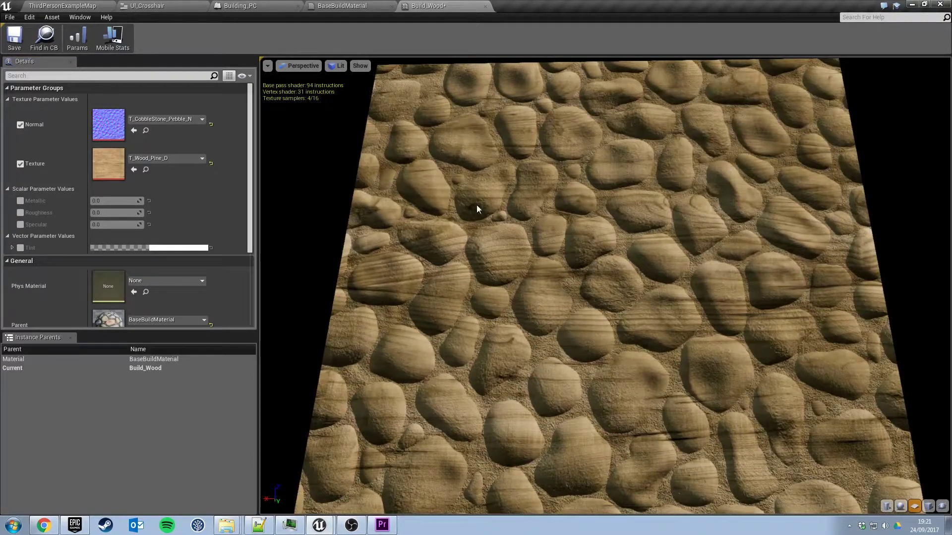
{"action": "mouse_move", "coordinate": [620, 258]}
{"action": "left_mouse_down"}
{"action": "mouse_move", "coordinate": [620, 312]}
{"action": "mouse_move", "coordinate": [612, 233]}
{"action": "mouse_move", "coordinate": [620, 263]}
{"action": "left_mouse_up"}
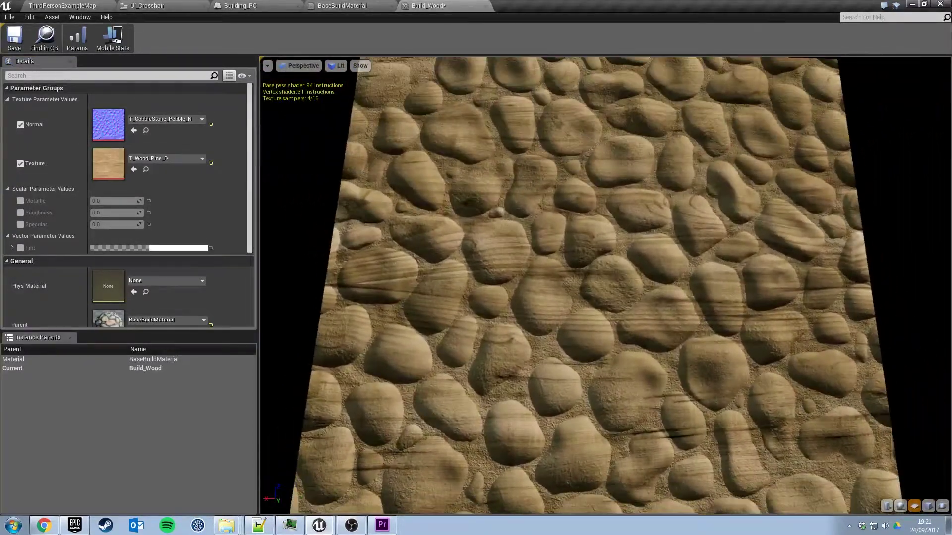
- Set the Normal parameter to T_Wood_Pine_N and inspect the wood in the preview
{"action": "left_click", "coordinate": [176, 119]}
{"action": "type", "text": "pin"}
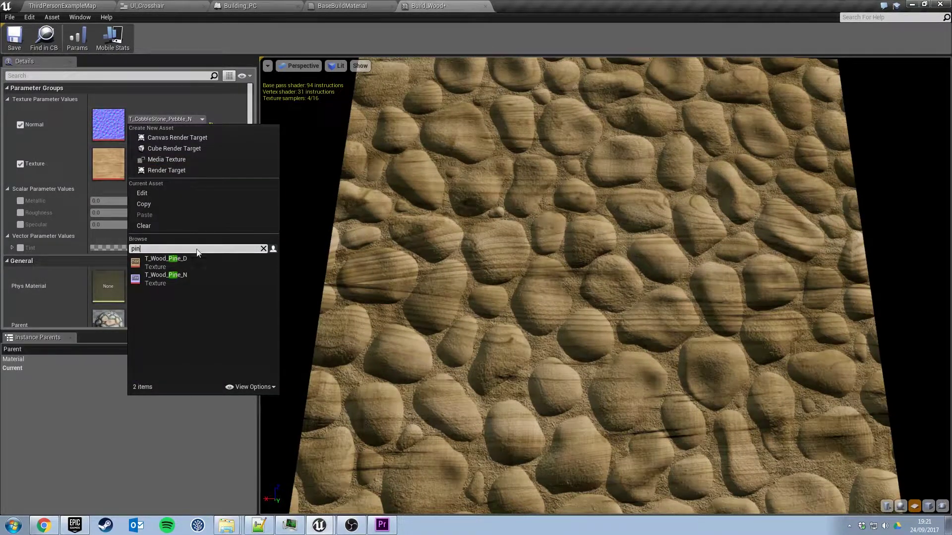
{"action": "left_click", "coordinate": [181, 277]}
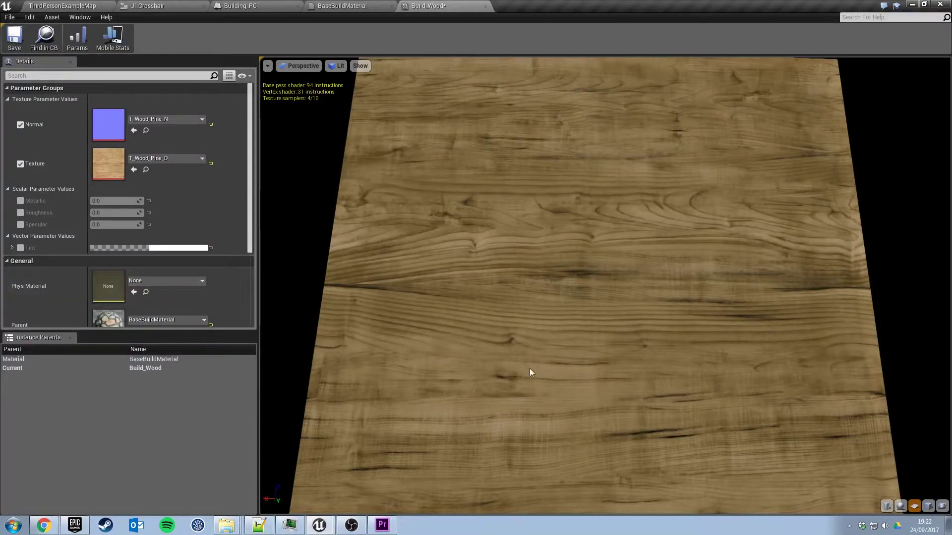
{"action": "mouse_move", "coordinate": [531, 373]}
{"action": "left_mouse_down"}
{"action": "mouse_move", "coordinate": [506, 283]}
{"action": "mouse_move", "coordinate": [528, 384]}
{"action": "left_mouse_up"}
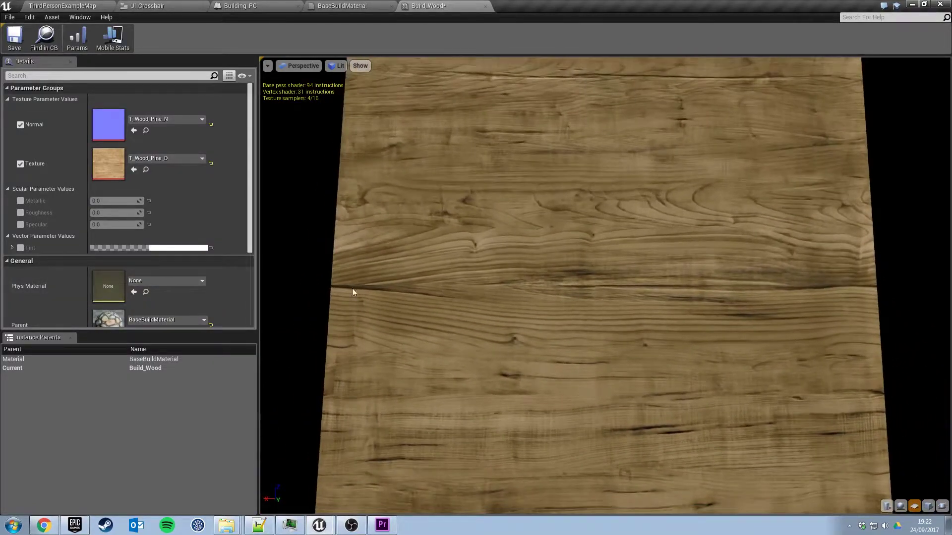
- Enable the Metallic, Roughness and Specular overrides and set Specular to 0.3
{"action": "left_click", "coordinate": [23, 199]}
{"action": "left_click", "coordinate": [19, 212]}
{"action": "left_click", "coordinate": [20, 223]}
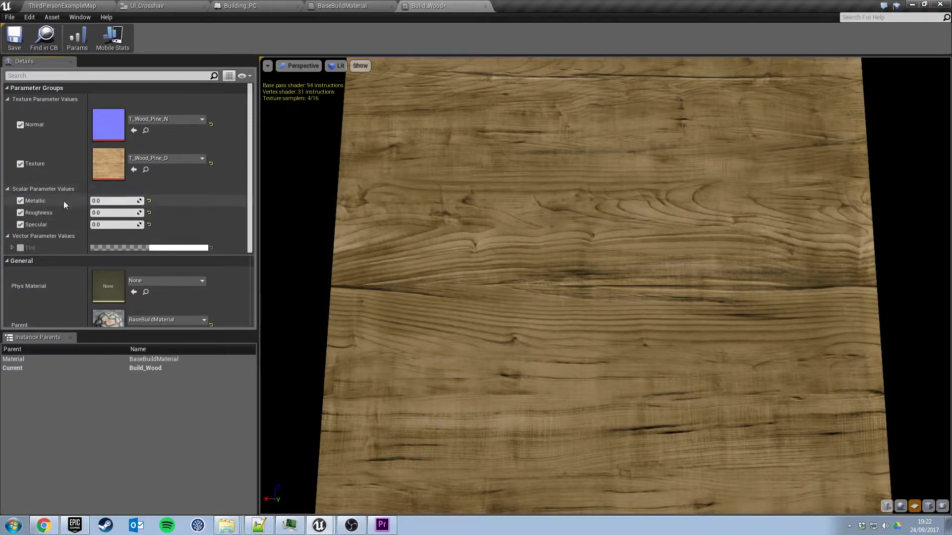
{"action": "left_click", "coordinate": [112, 224]}
{"action": "type", "text": "1.0"}
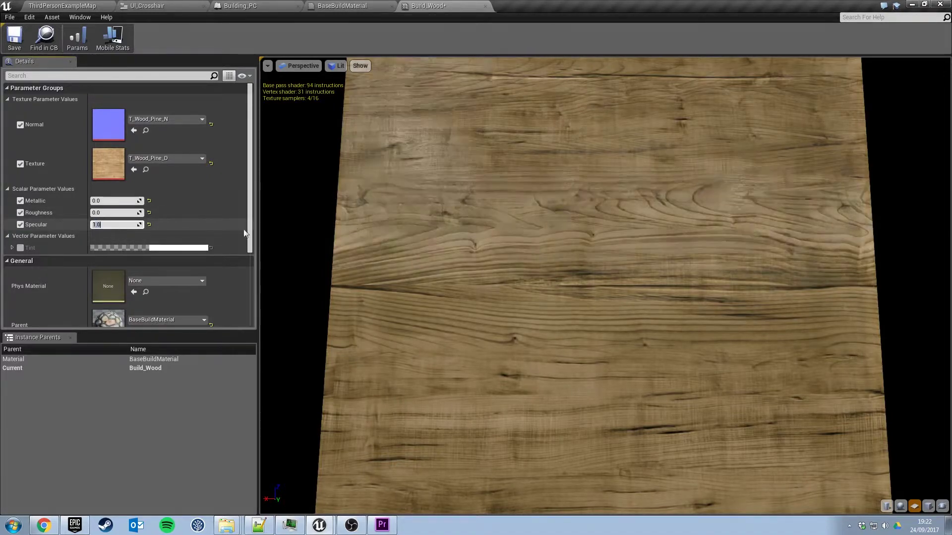
{"action": "left_click_drag", "start_coordinate": [578, 304], "coordinate": [486, 297]}
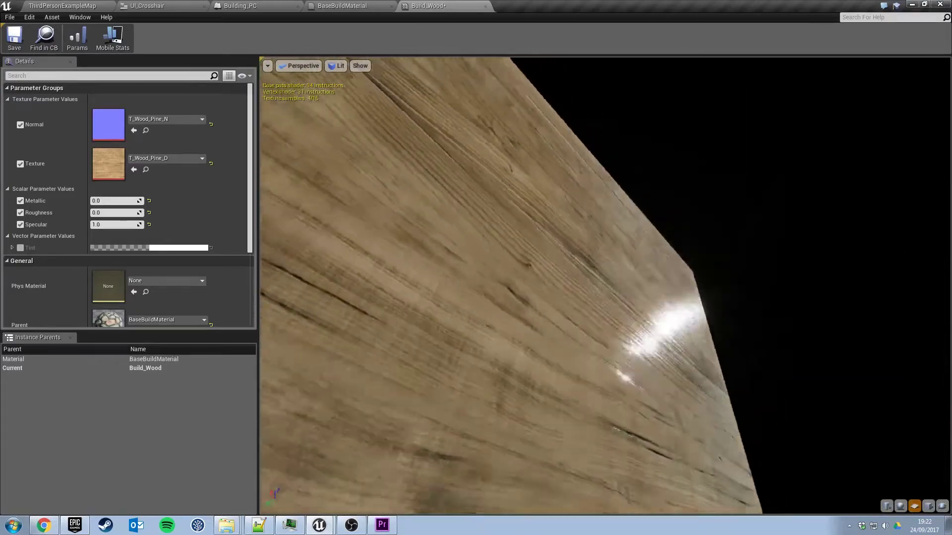
{"action": "mouse_move", "coordinate": [505, 208]}
{"action": "left_mouse_down"}
{"action": "mouse_move", "coordinate": [491, 233]}
{"action": "mouse_move", "coordinate": [506, 213]}
{"action": "left_mouse_up"}
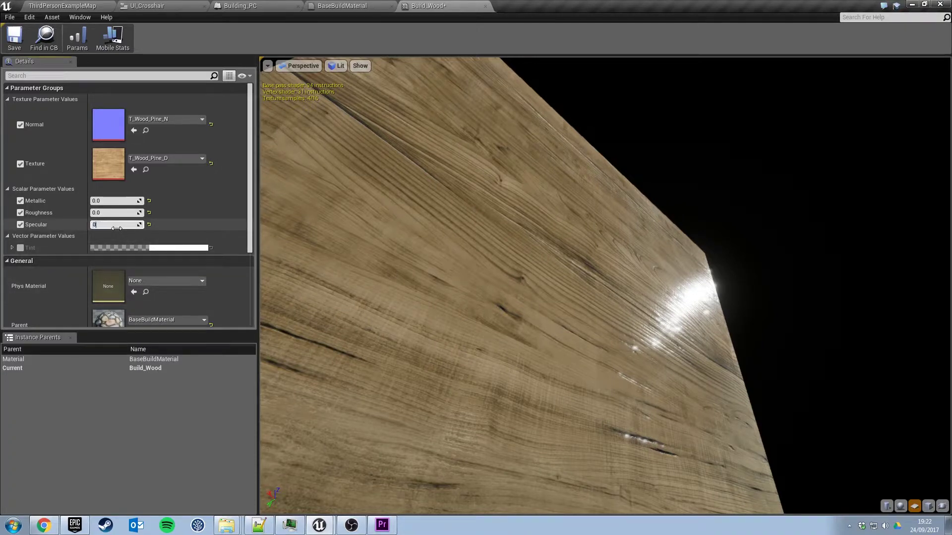
{"action": "key", "text": "Return"}
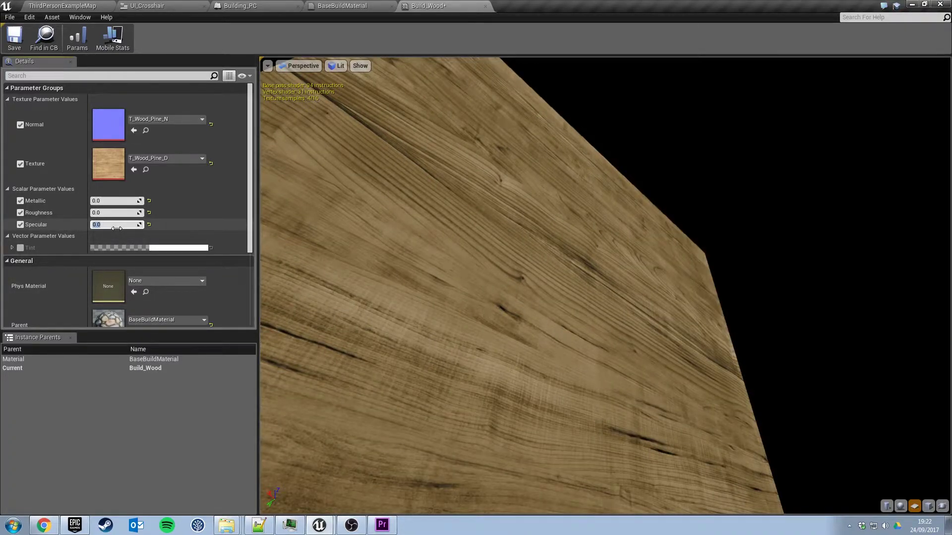
{"action": "type", "text": "0.3"}
{"action": "key", "text": "Return"}
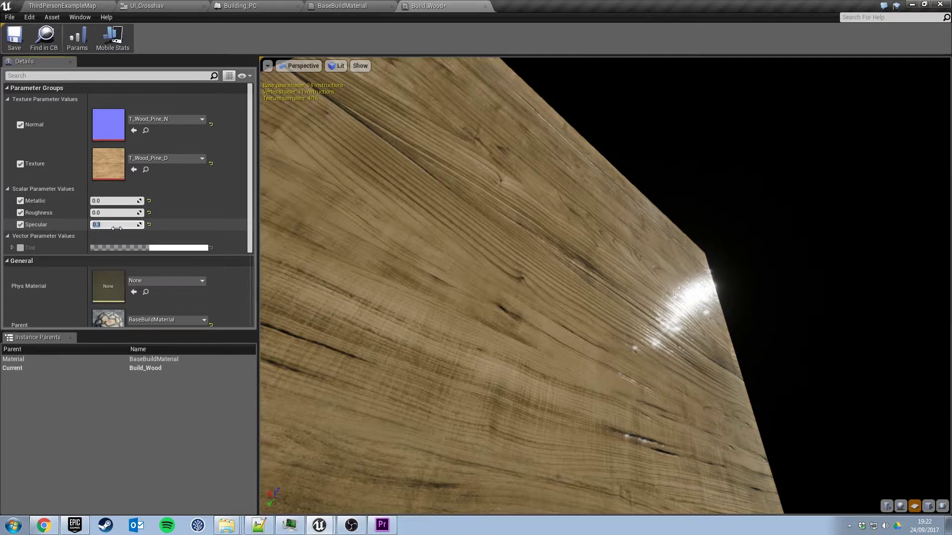
- Preview Build_Wood on a cube and set Roughness to 0.3
{"action": "left_click", "coordinate": [928, 507]}
{"action": "mouse_move", "coordinate": [662, 278]}
{"action": "left_mouse_down"}
{"action": "mouse_move", "coordinate": [639, 297]}
{"action": "mouse_move", "coordinate": [605, 305]}
{"action": "mouse_move", "coordinate": [656, 268]}
{"action": "left_mouse_up"}
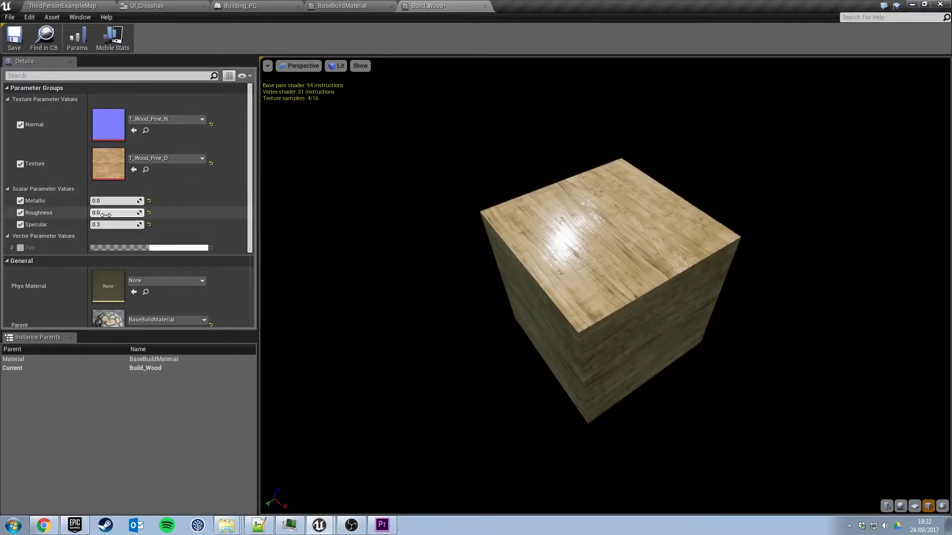
{"action": "key", "text": "Return"}
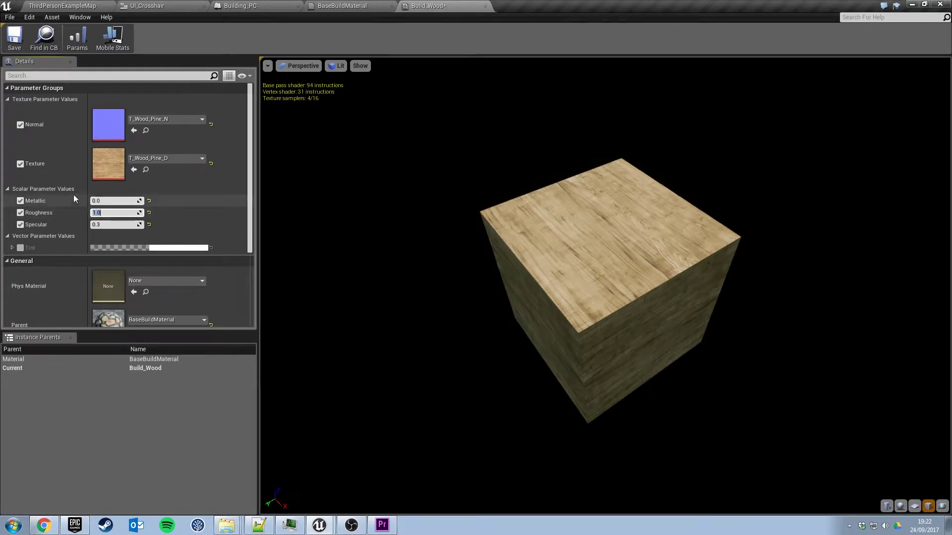
{"action": "type", "text": ".3"}
{"action": "key", "text": "Return"}
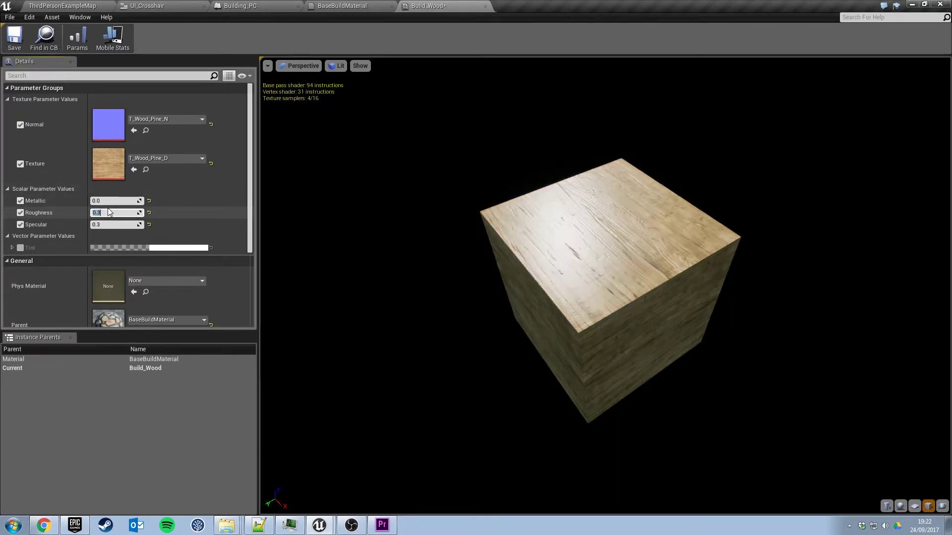
{"action": "mouse_move", "coordinate": [612, 231]}
{"action": "left_mouse_down"}
{"action": "mouse_move", "coordinate": [622, 231]}
{"action": "mouse_move", "coordinate": [601, 231]}
{"action": "left_mouse_up"}
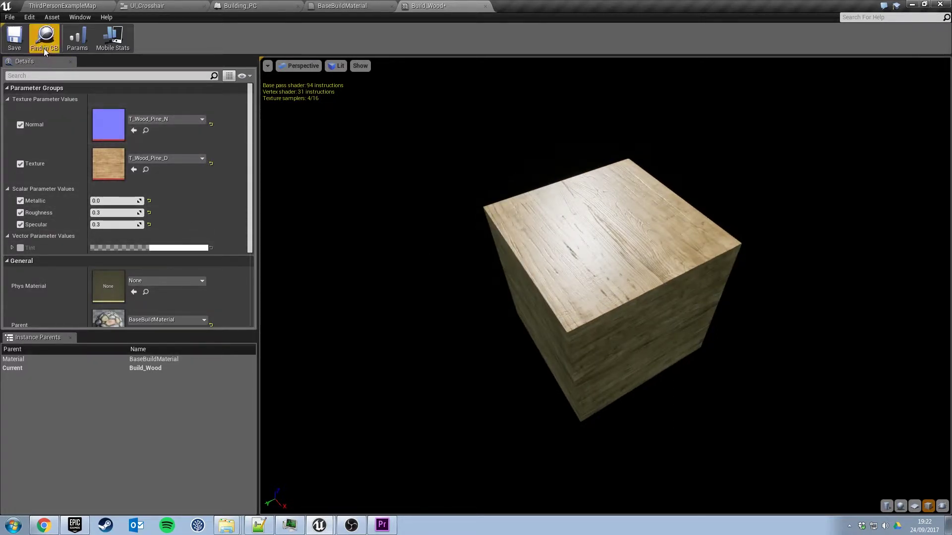
- Save Build_Wood, then create a BaseBuildMaterial instance named Build_Brick
{"action": "left_click", "coordinate": [16, 44]}
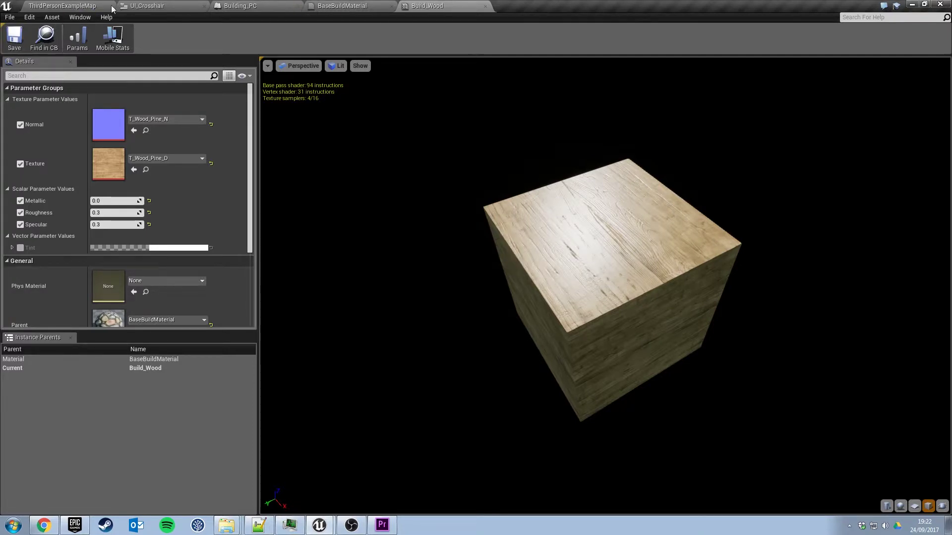
{"action": "left_click", "coordinate": [83, 7]}
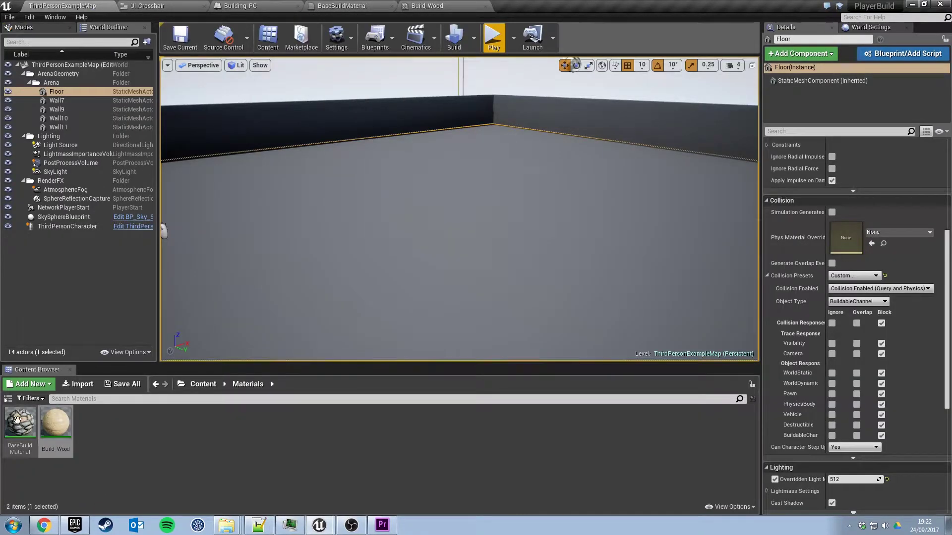
{"action": "right_click", "coordinate": [22, 433]}
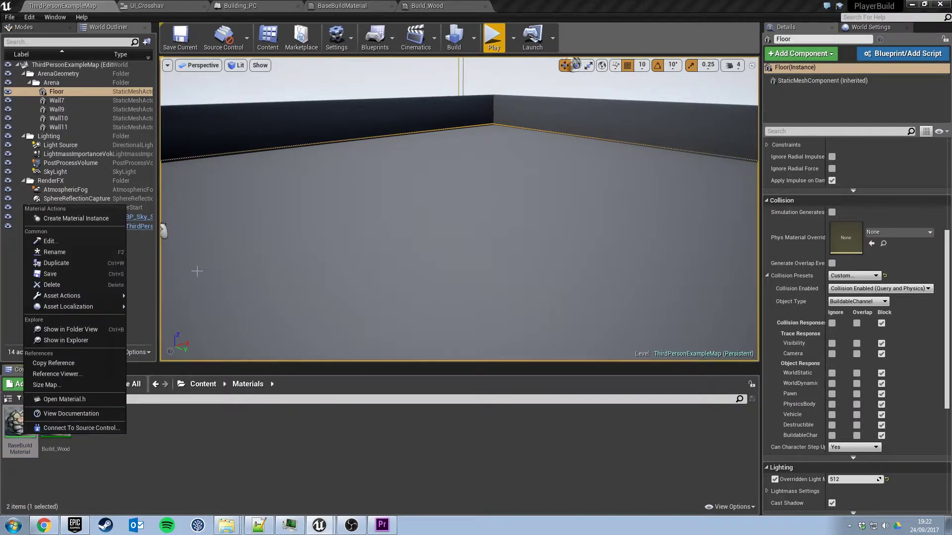
{"action": "left_click", "coordinate": [80, 218]}
{"action": "type", "text": "B"}
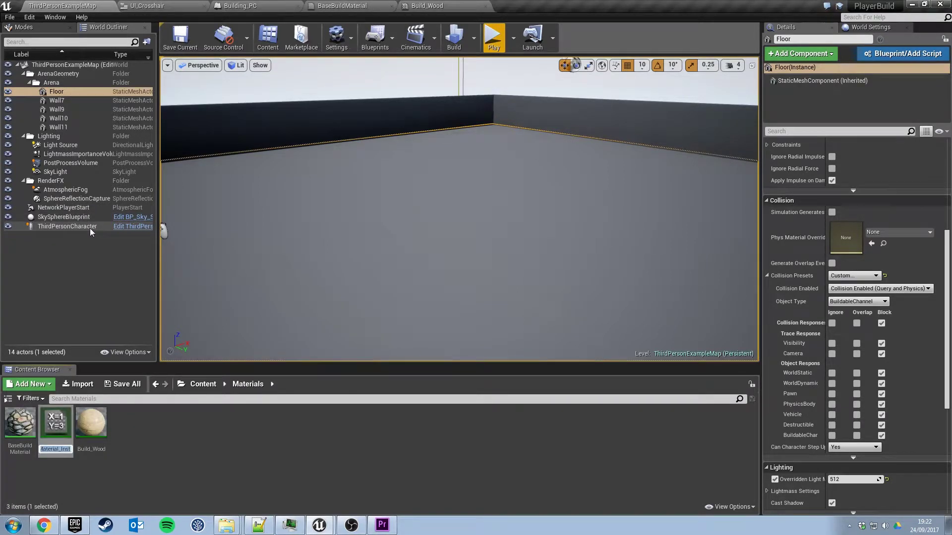
{"action": "type", "text": "uild_Brick"}
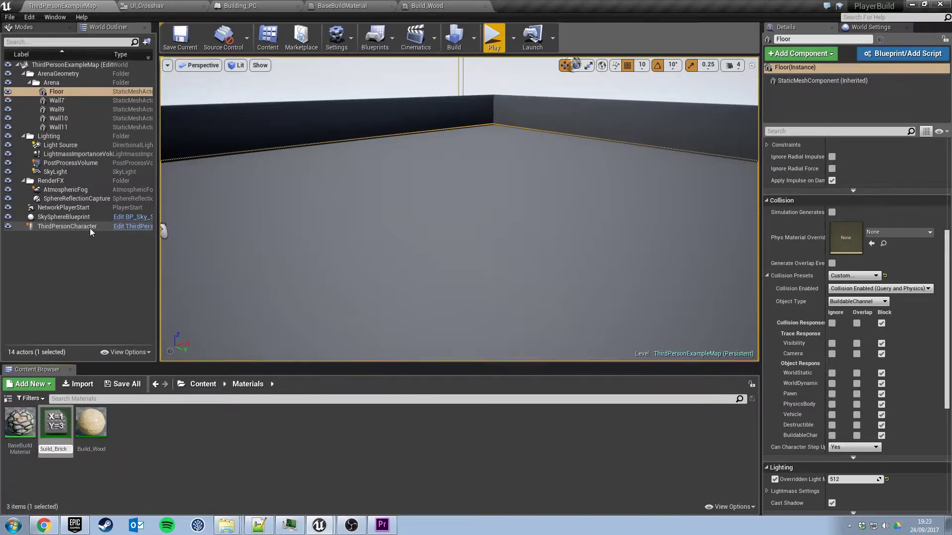
{"action": "key", "text": "Return"}
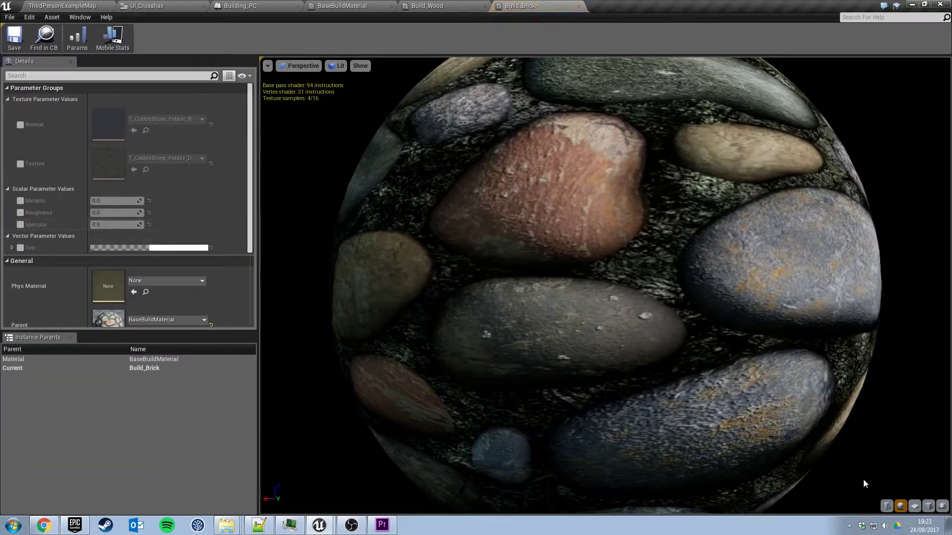
- Preview Build_Brick on a cube and enable its Texture and Normal overrides
{"action": "left_click", "coordinate": [928, 506]}
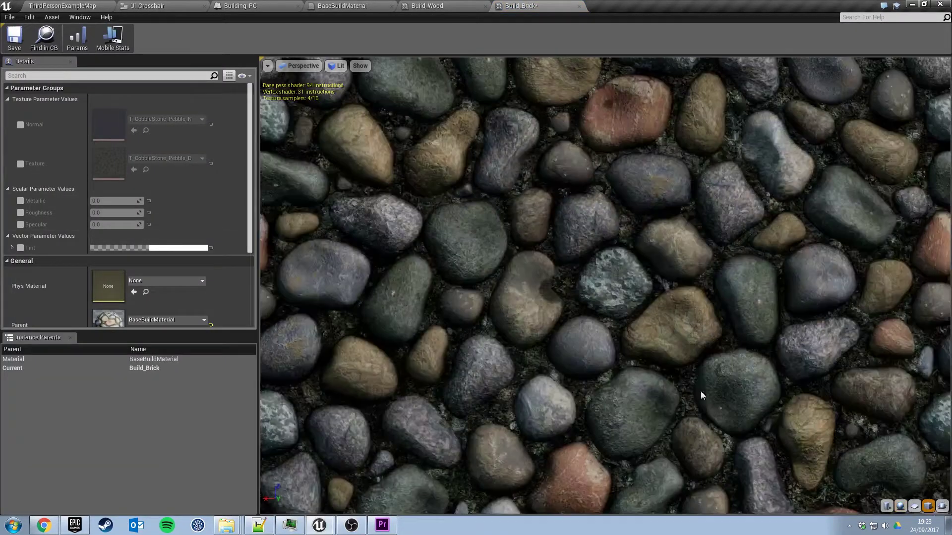
{"action": "scroll", "coordinate": [638, 329], "scroll_direction": "down", "scroll_amount": 5}
{"action": "left_click_drag", "start_coordinate": [536, 275], "coordinate": [513, 267]}
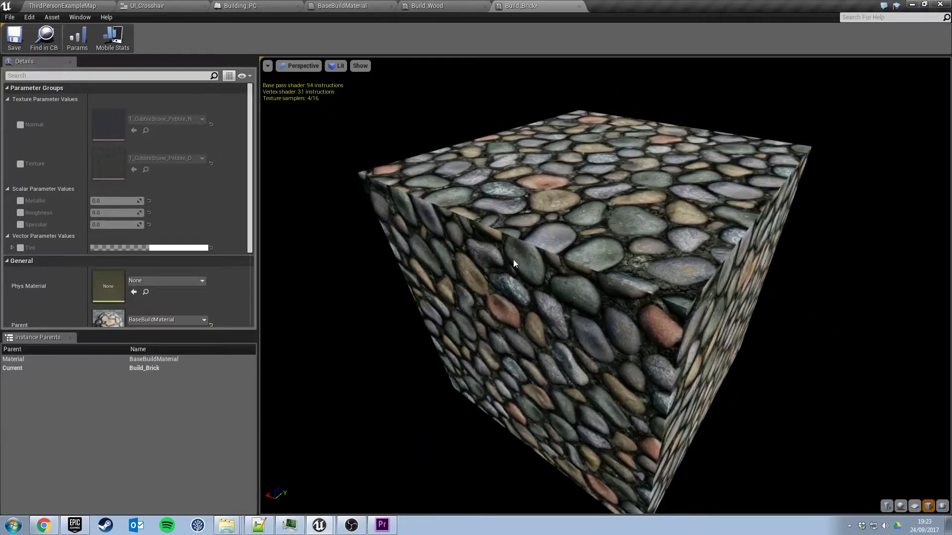
{"action": "left_click", "coordinate": [19, 164]}
{"action": "left_click", "coordinate": [21, 125]}
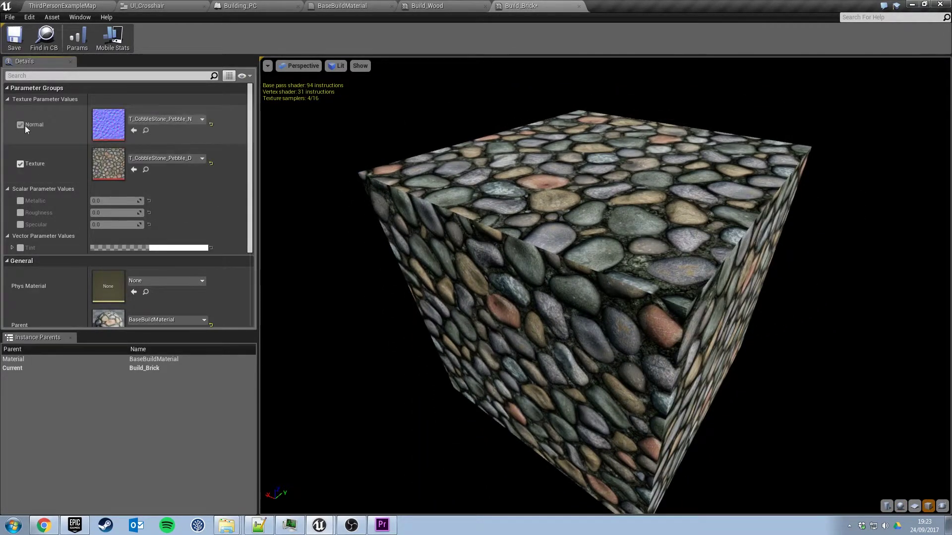
- Set the Texture parameter to T_Brick_Clay_New_D
{"action": "left_click", "coordinate": [177, 157]}
{"action": "type", "text": "brick"}
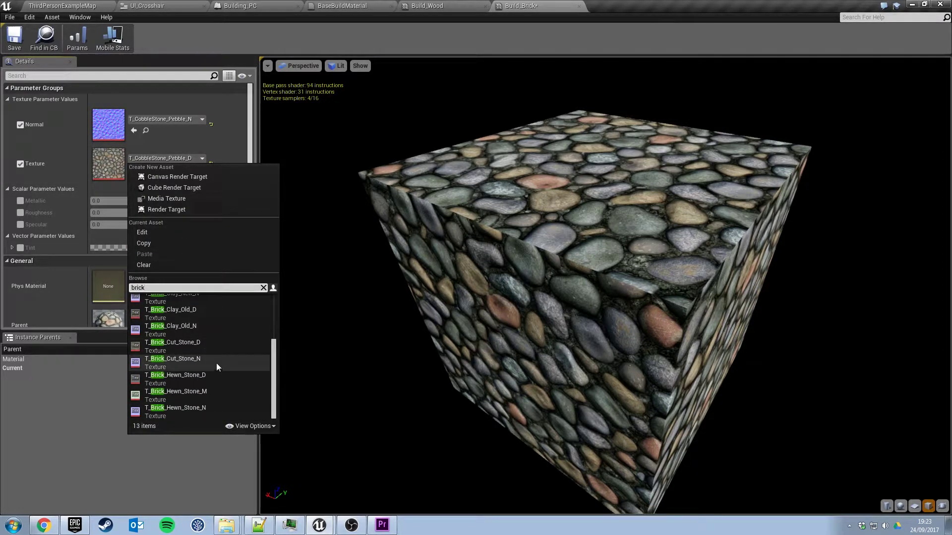
{"action": "scroll", "coordinate": [207, 397], "scroll_direction": "up", "scroll_amount": 5}
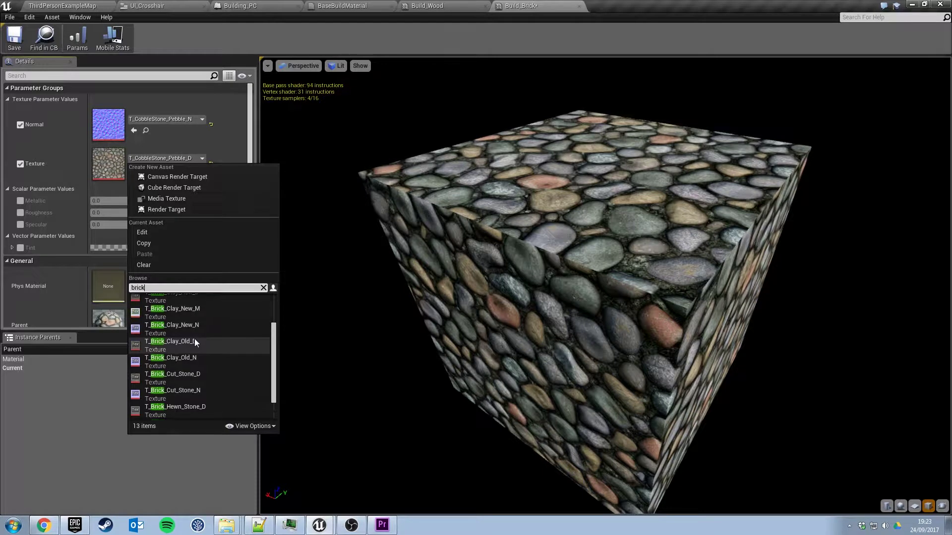
{"action": "scroll", "coordinate": [201, 331], "scroll_direction": "down", "scroll_amount": 2}
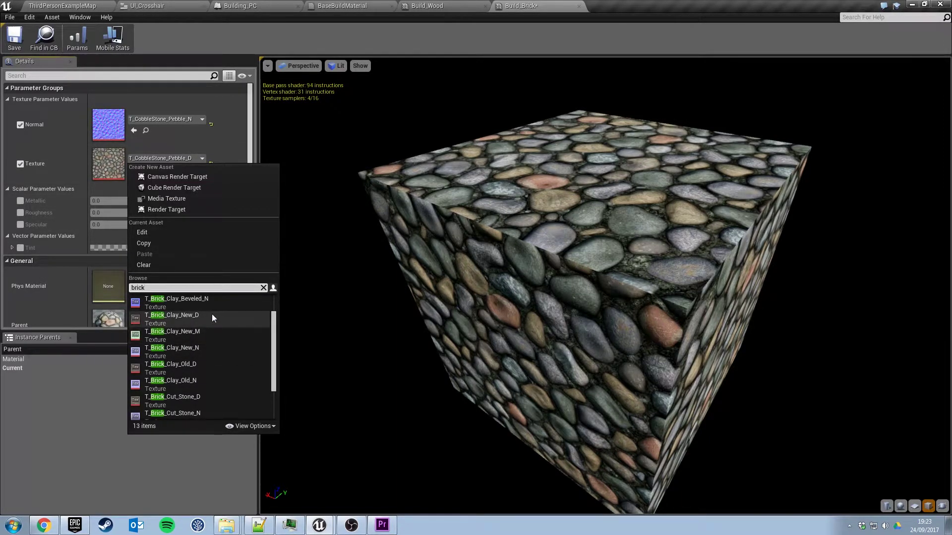
{"action": "left_click", "coordinate": [201, 319]}
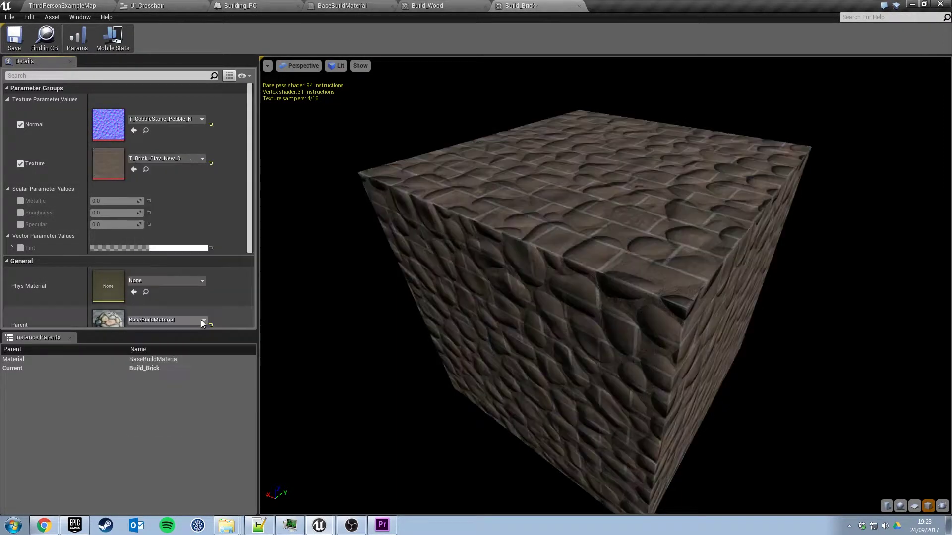
- Set the Normal parameter to T_Brick_Clay_New_N and enable the Metallic override
{"action": "left_click", "coordinate": [183, 121]}
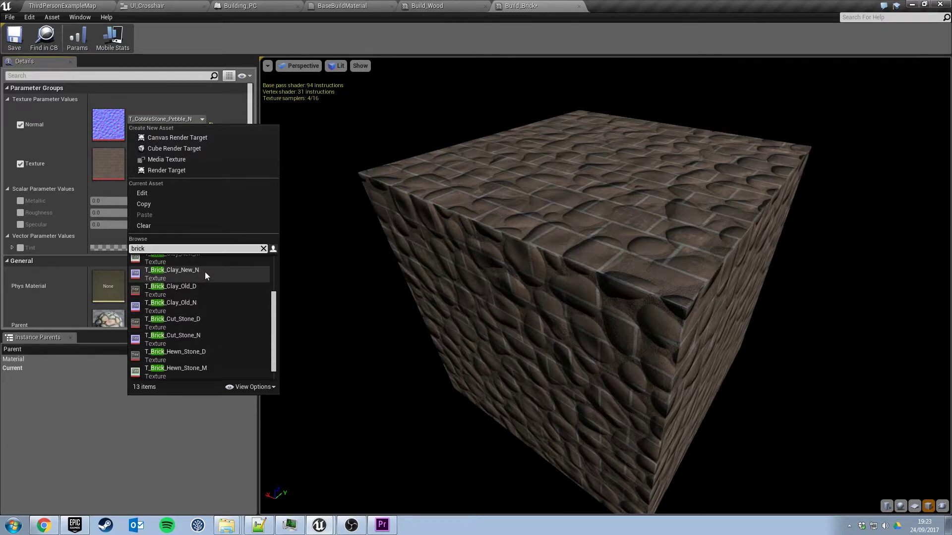
{"action": "left_click", "coordinate": [207, 271]}
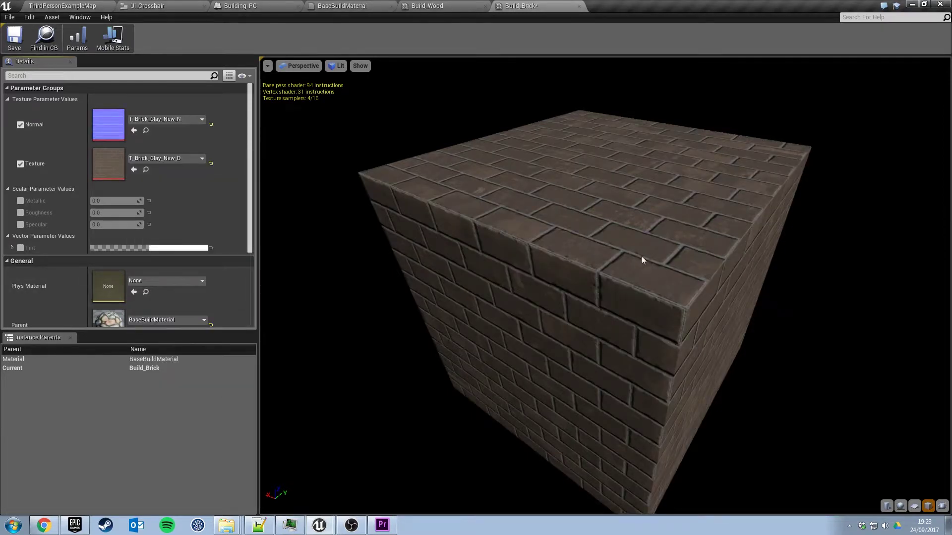
{"action": "mouse_move", "coordinate": [642, 260]}
{"action": "left_mouse_down"}
{"action": "mouse_move", "coordinate": [644, 298]}
{"action": "mouse_move", "coordinate": [639, 218]}
{"action": "mouse_move", "coordinate": [647, 258]}
{"action": "left_mouse_up"}
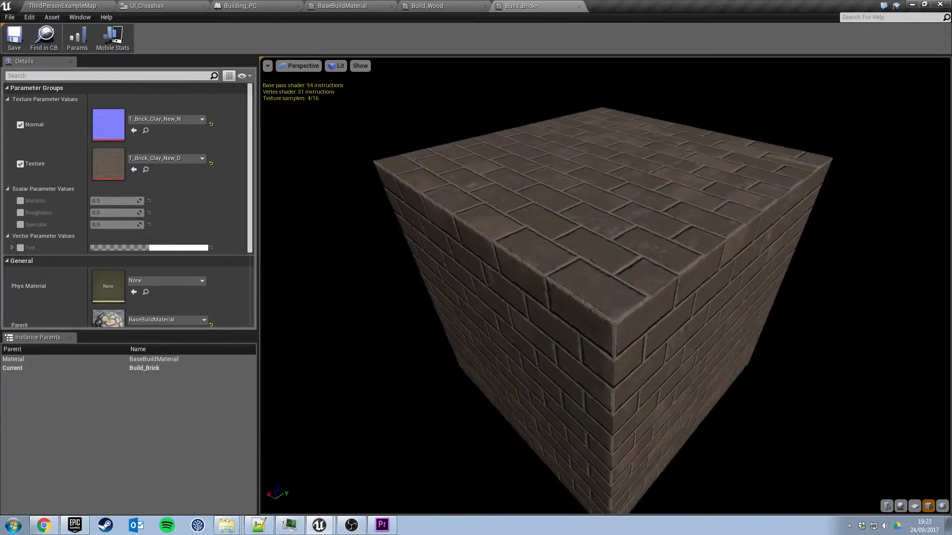
{"action": "left_click", "coordinate": [20, 201]}
- Enable the Roughness and Specular overrides and set Metallic to 0.1
{"action": "left_click", "coordinate": [21, 213]}
{"action": "left_click", "coordinate": [21, 224]}
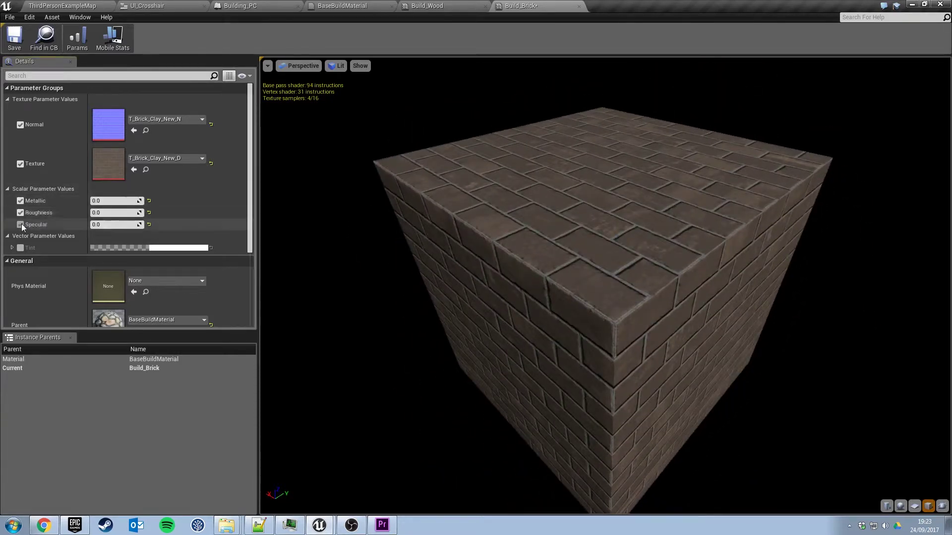
{"action": "left_click", "coordinate": [107, 201]}
{"action": "type", "text": "0.2"}
{"action": "key", "text": "Return"}
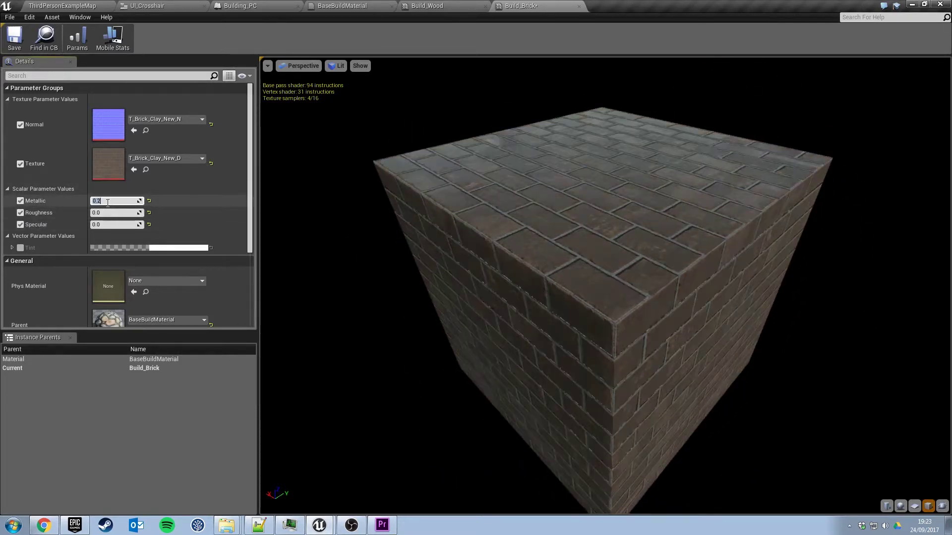
{"action": "left_click_drag", "start_coordinate": [551, 263], "coordinate": [496, 218]}
{"action": "left_click_drag", "start_coordinate": [476, 253], "coordinate": [511, 272]}
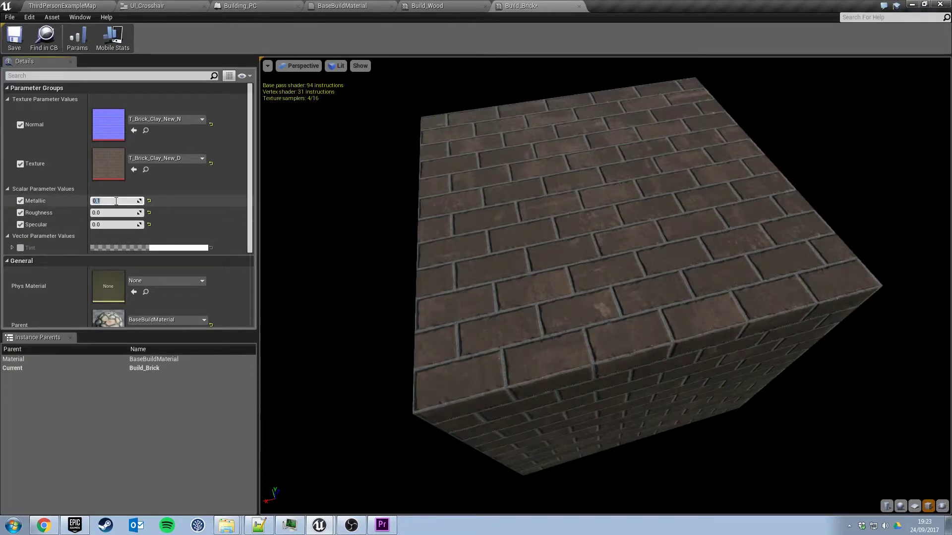
- Set Roughness to 0.6 and Specular to 2.0, then save Build_Brick
{"action": "left_click", "coordinate": [122, 213]}
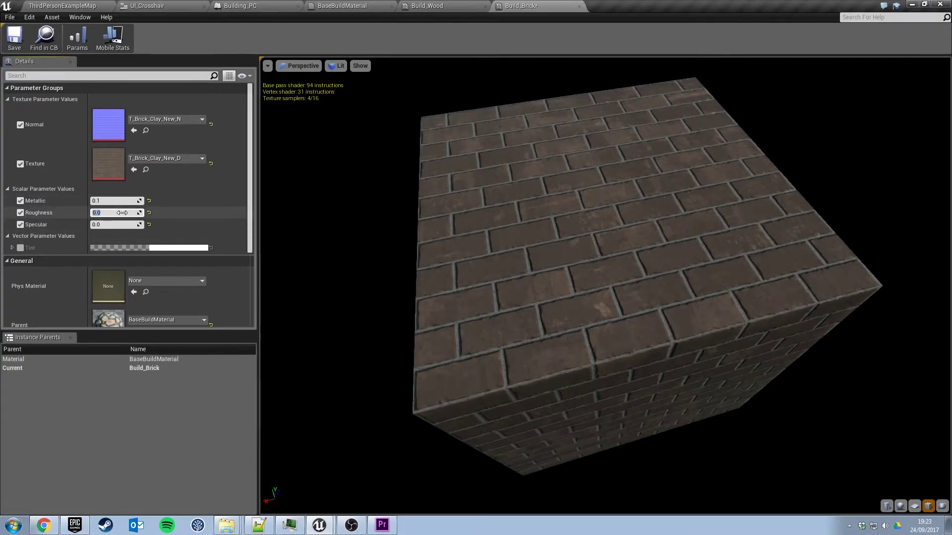
{"action": "type", "text": ".6"}
{"action": "key", "text": "Return"}
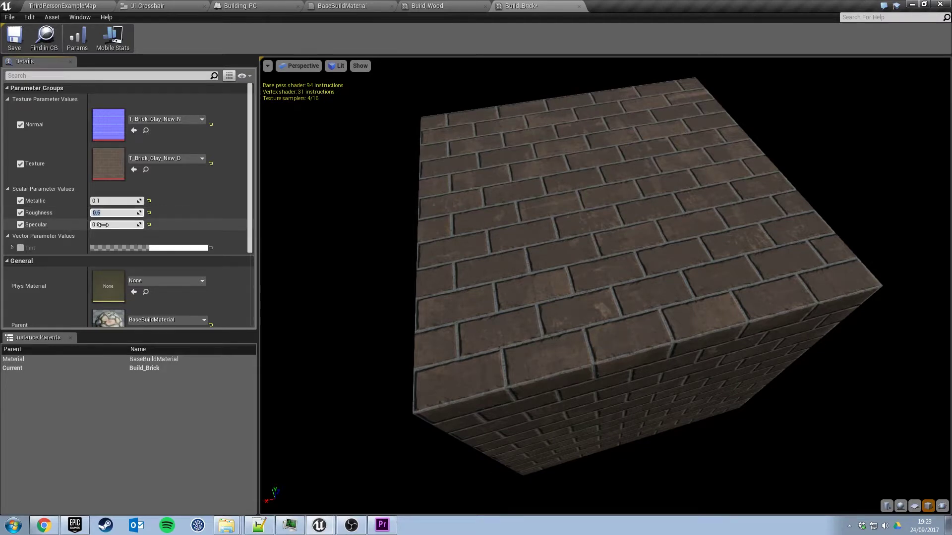
{"action": "left_click", "coordinate": [104, 225]}
{"action": "type", "text": "2"}
{"action": "key", "text": "Return"}
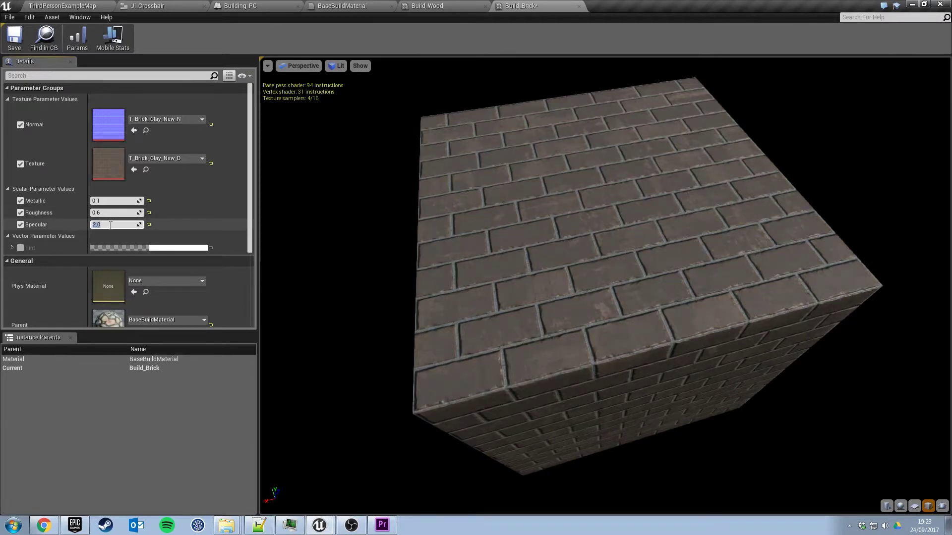
{"action": "left_click_drag", "start_coordinate": [677, 280], "coordinate": [670, 298]}
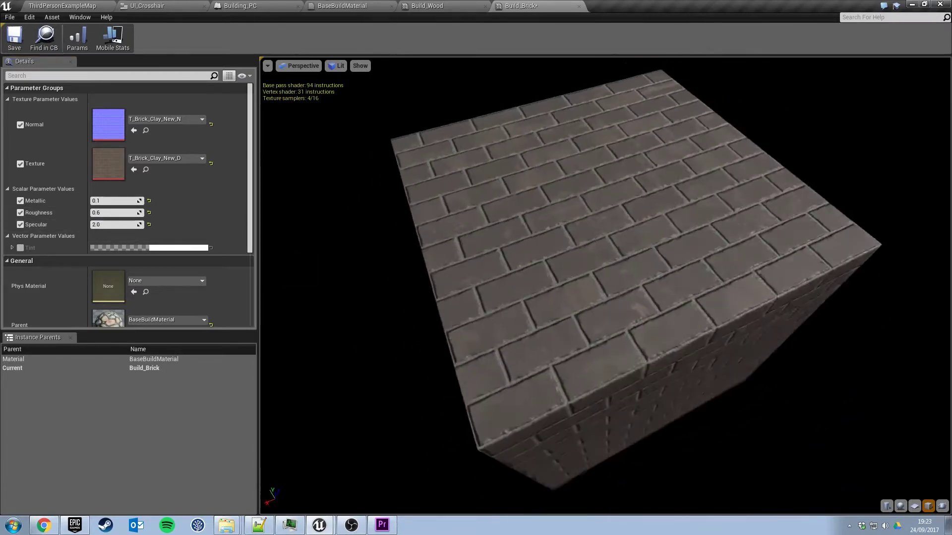
{"action": "left_click_drag", "start_coordinate": [602, 441], "coordinate": [610, 263]}
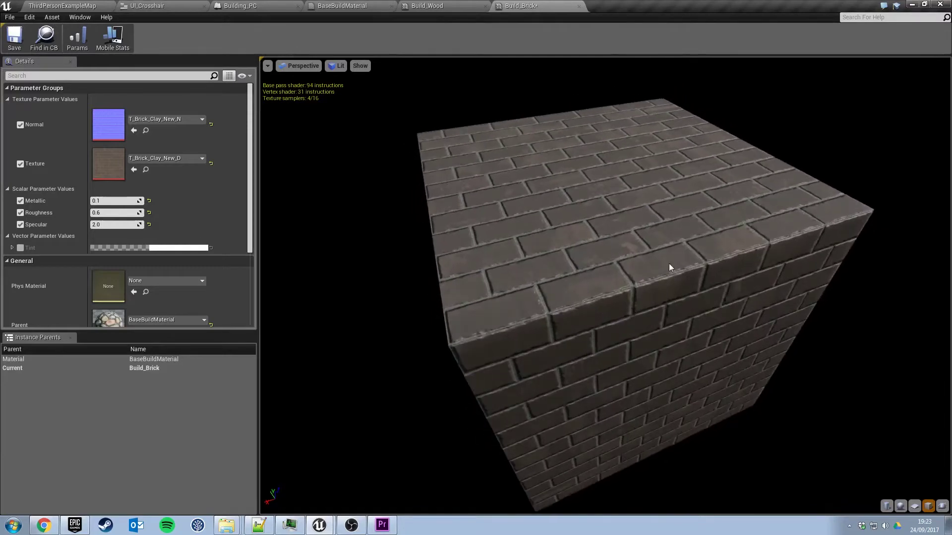
{"action": "left_click", "coordinate": [14, 40]}
- Close the Build_Brick, Build_Wood and BaseBuildMaterial editor tabs
{"action": "left_click", "coordinate": [579, 7]}
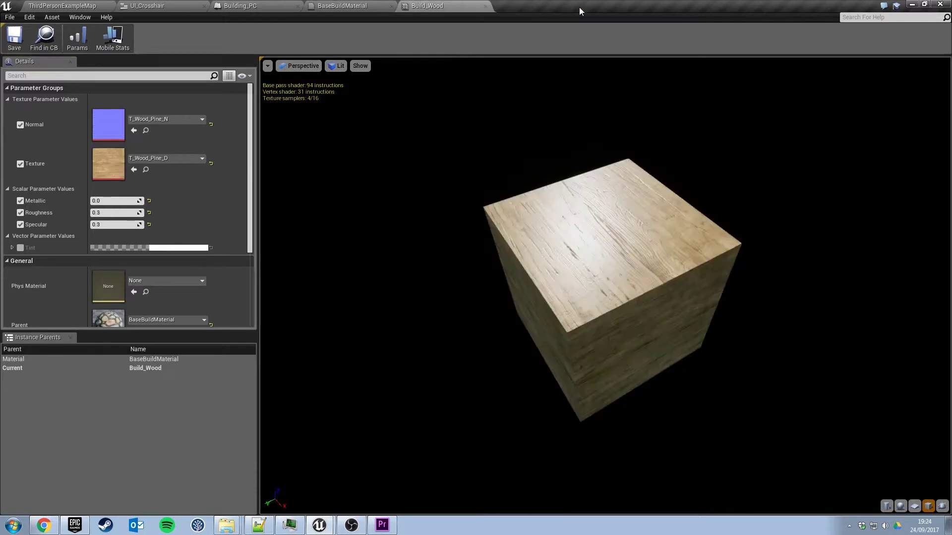
{"action": "left_click", "coordinate": [486, 6]}
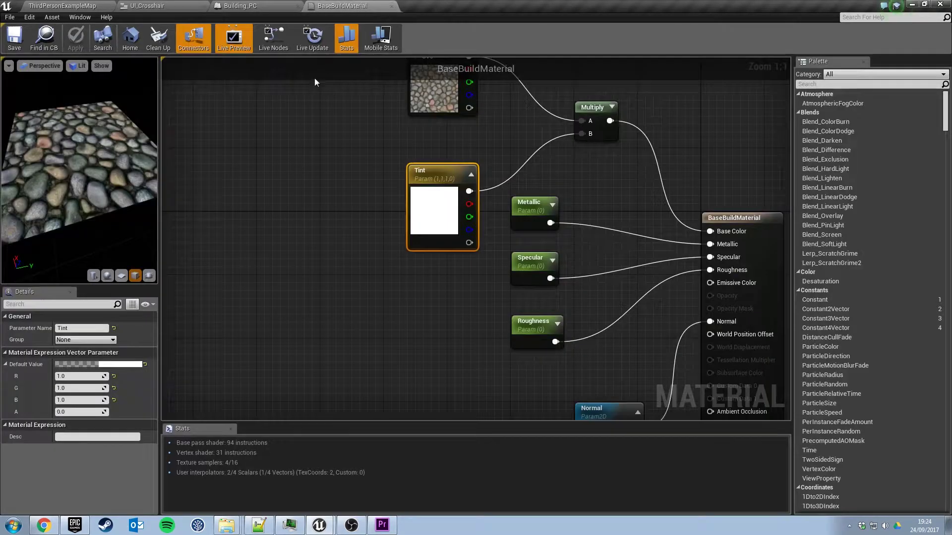
{"action": "left_click", "coordinate": [392, 6]}
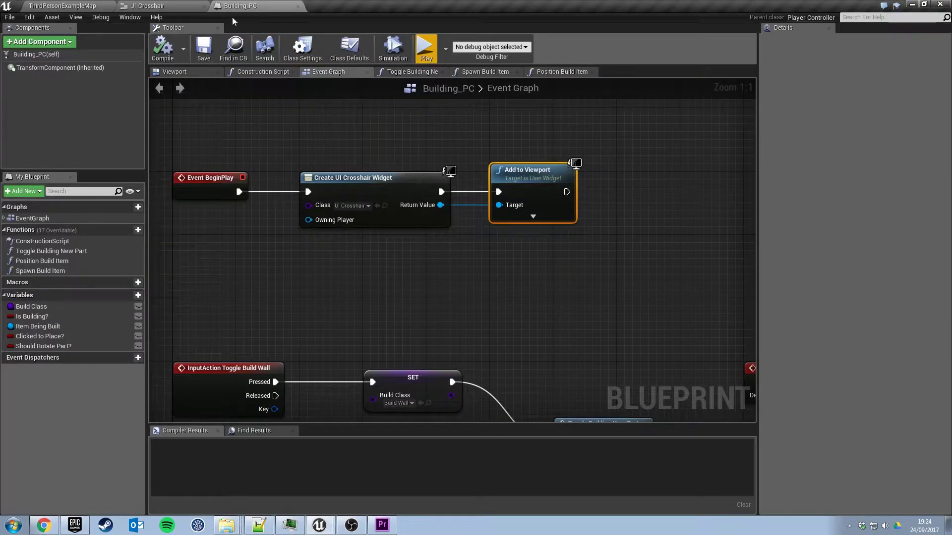
- Open the Build_Floor blueprint from the Content > Building folder
{"action": "left_click", "coordinate": [64, 7]}
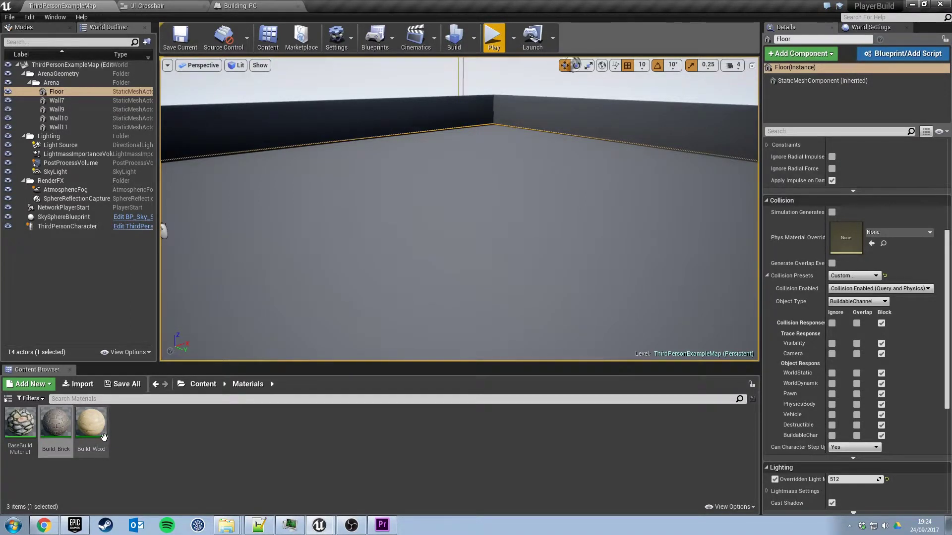
{"action": "left_click", "coordinate": [205, 389]}
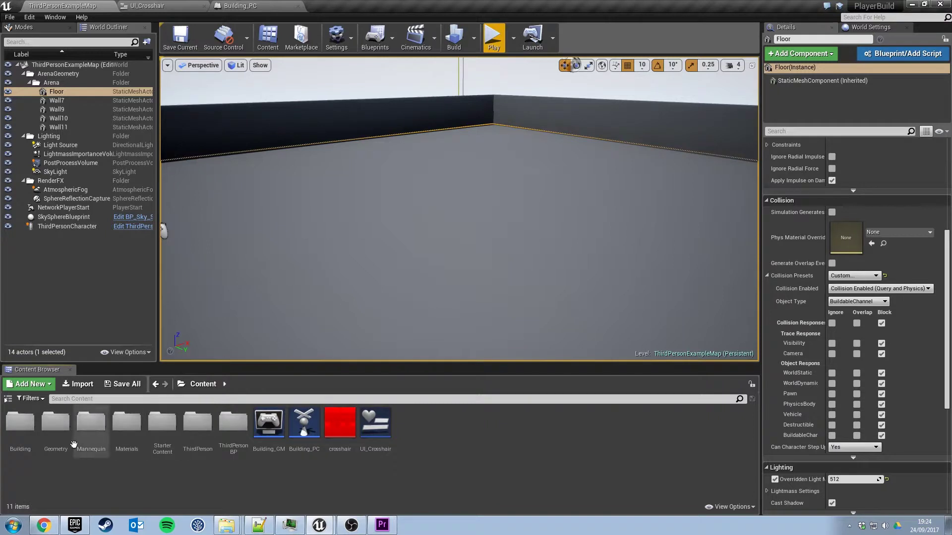
{"action": "double_click", "coordinate": [21, 434]}
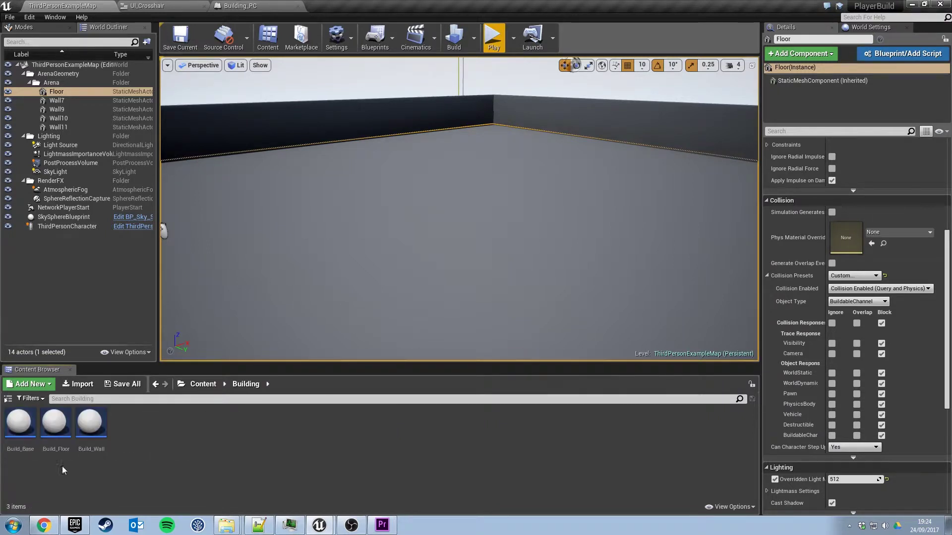
{"action": "double_click", "coordinate": [56, 426]}
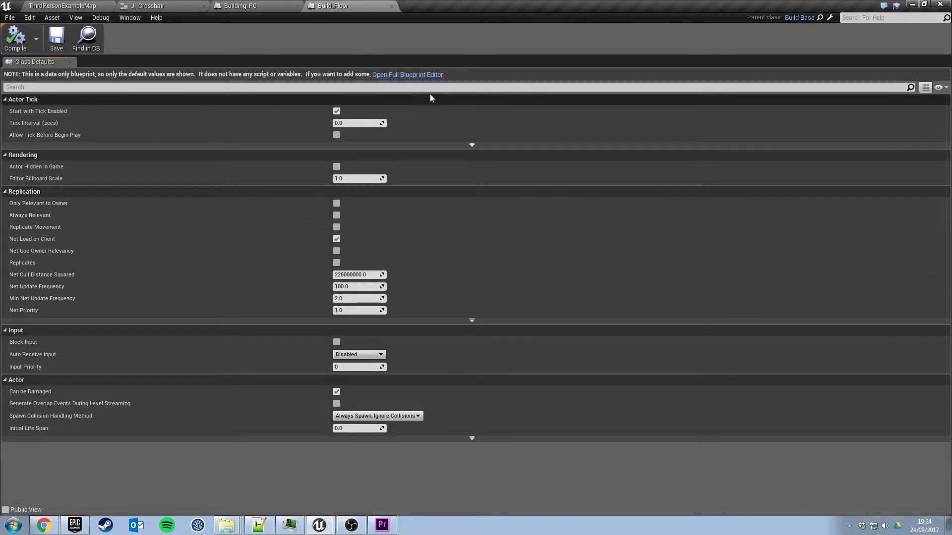
- Open Build_Floor in the full Blueprint Editor and select its floor mesh in the Viewport
{"action": "left_click", "coordinate": [413, 75]}
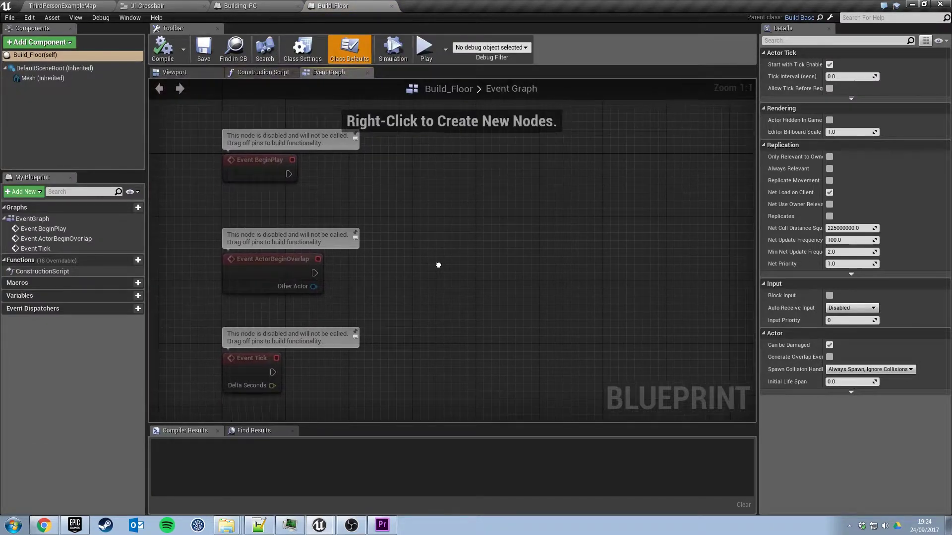
{"action": "right_click_drag", "start_coordinate": [438, 265], "coordinate": [433, 260]}
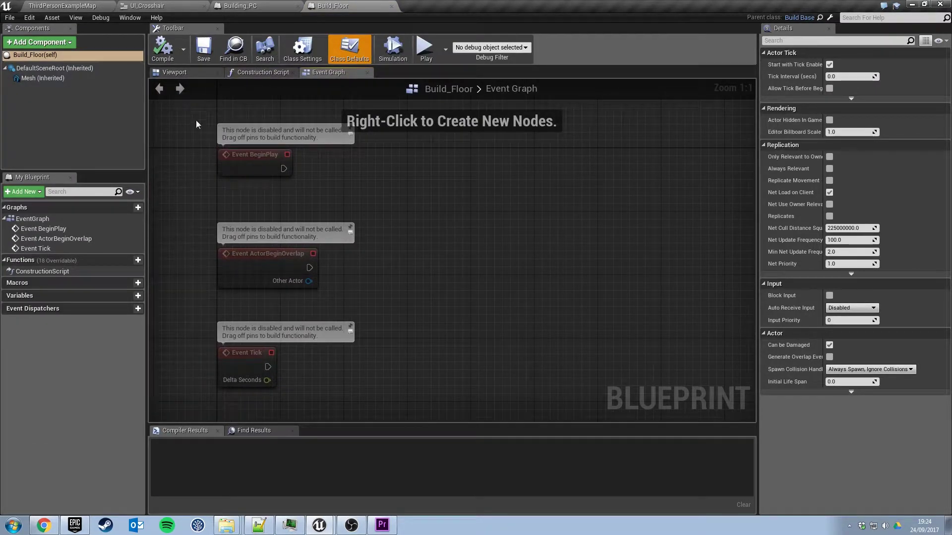
{"action": "left_click", "coordinate": [175, 73]}
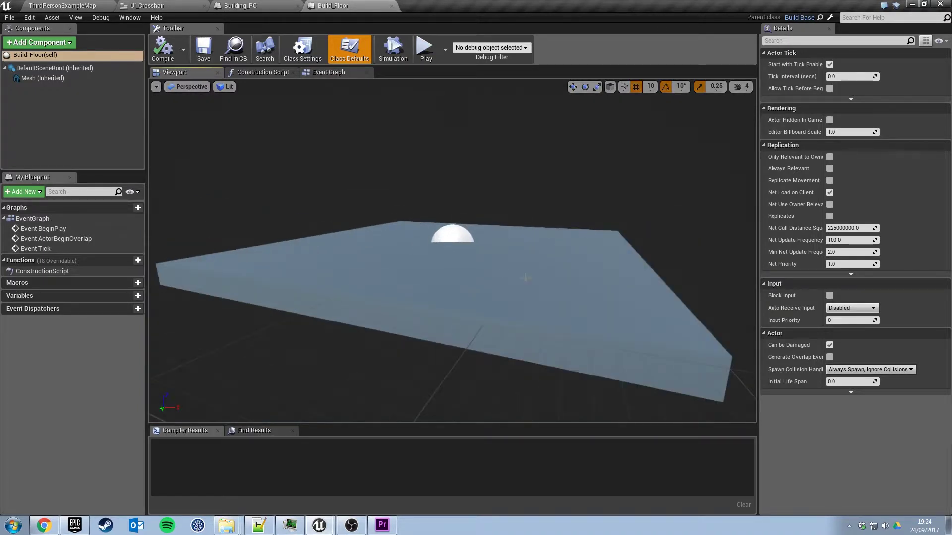
{"action": "right_click_drag", "start_coordinate": [505, 291], "coordinate": [507, 271]}
{"action": "left_click", "coordinate": [56, 80]}
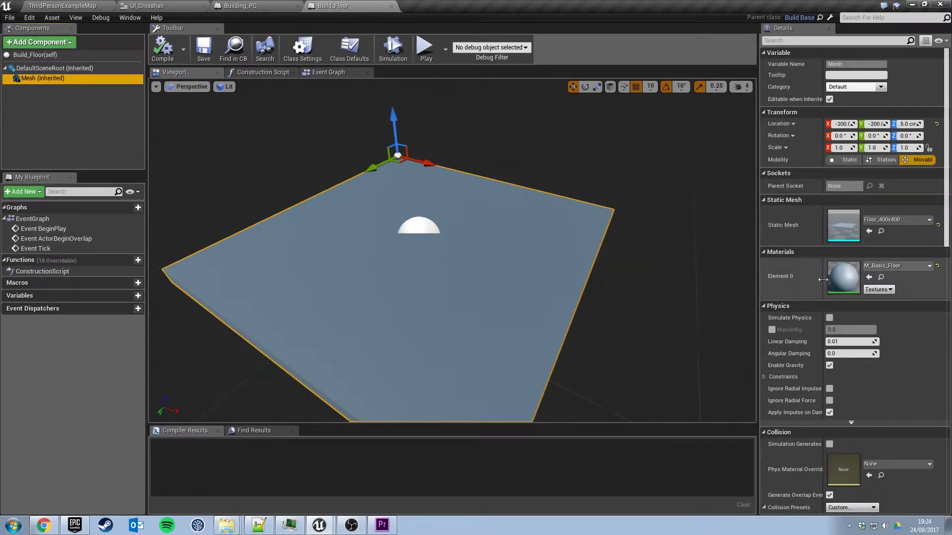
- Assign Build_Wood to the mesh's Element 0, save the blueprint and return to the level
{"action": "left_click", "coordinate": [902, 267]}
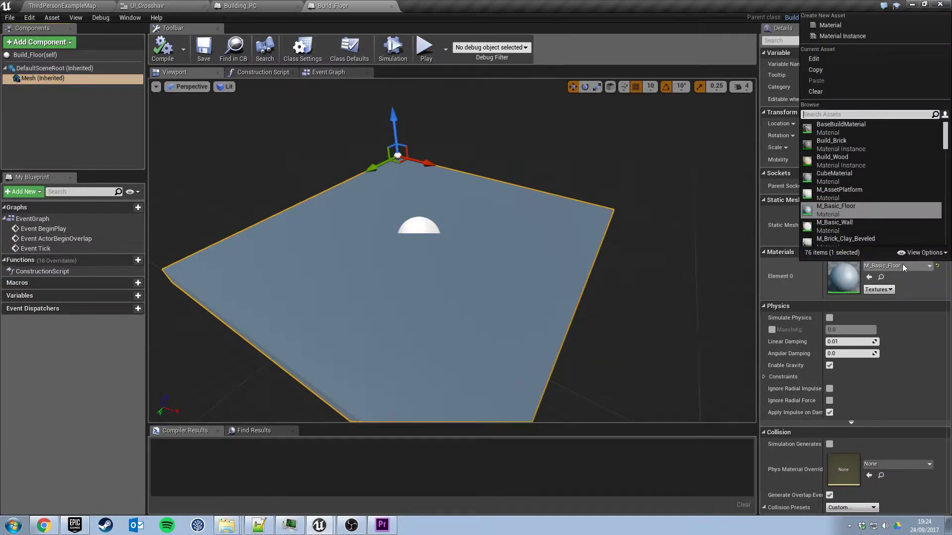
{"action": "left_click", "coordinate": [840, 162]}
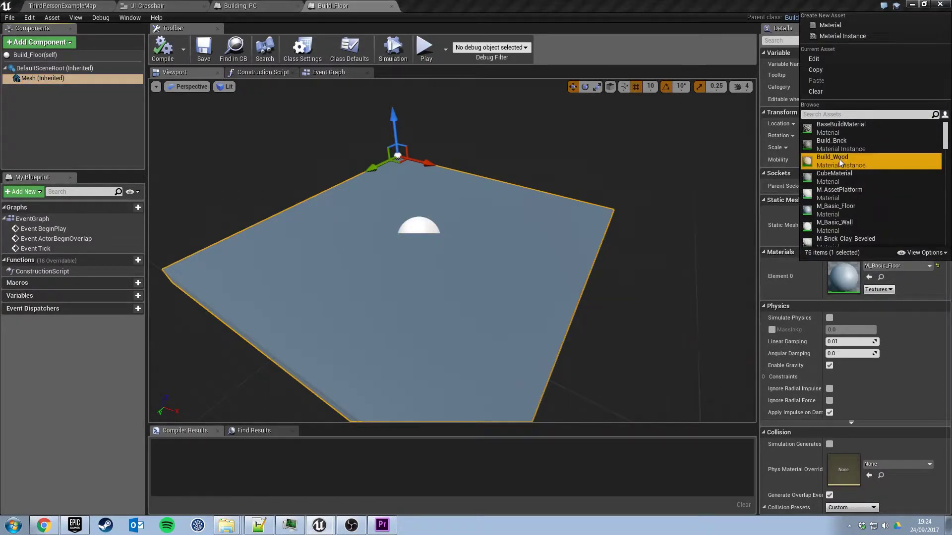
{"action": "left_click", "coordinate": [204, 49]}
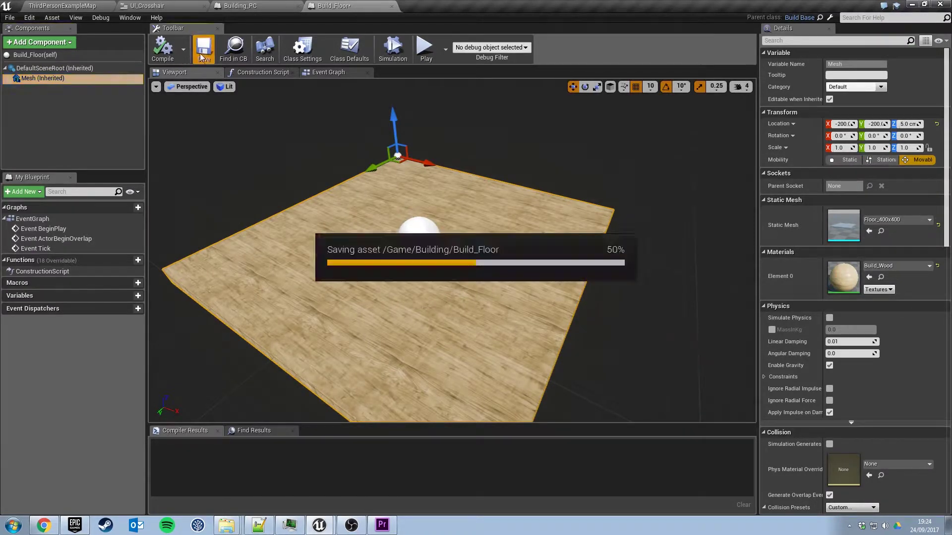
{"action": "left_click", "coordinate": [391, 6]}
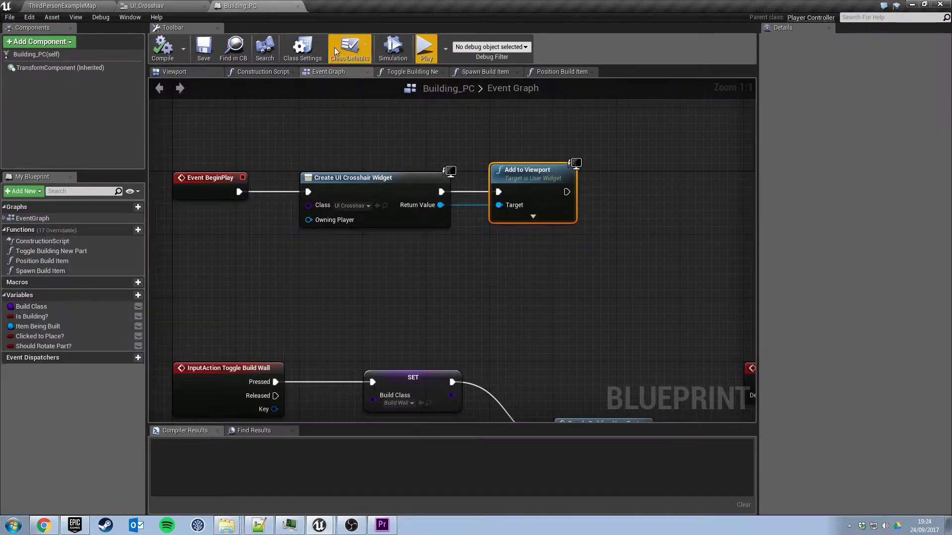
{"action": "left_click", "coordinate": [75, 6]}
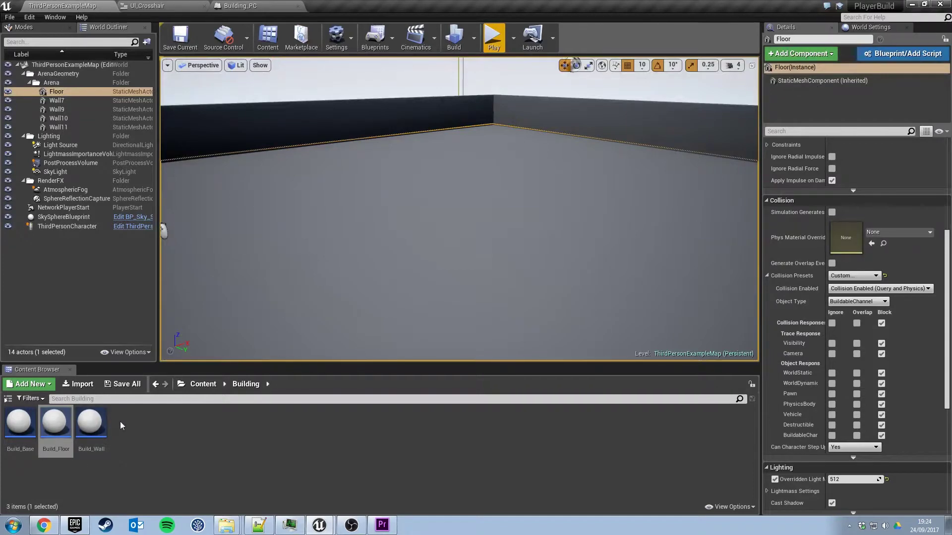
- In Build_Wall's full Blueprint Editor, set the Wall_400x400 mesh's Element 0 material to Build_Brick
{"action": "double_click", "coordinate": [91, 424]}
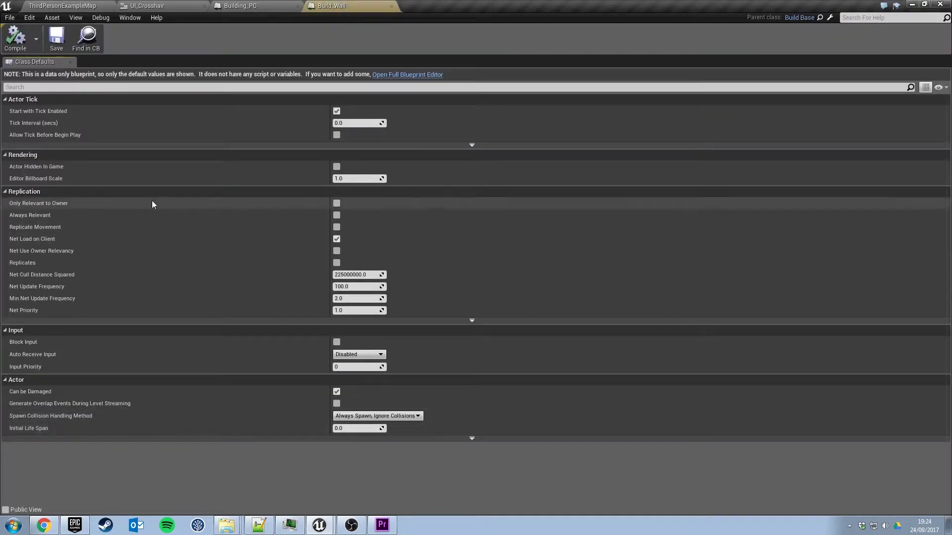
{"action": "left_click", "coordinate": [425, 75]}
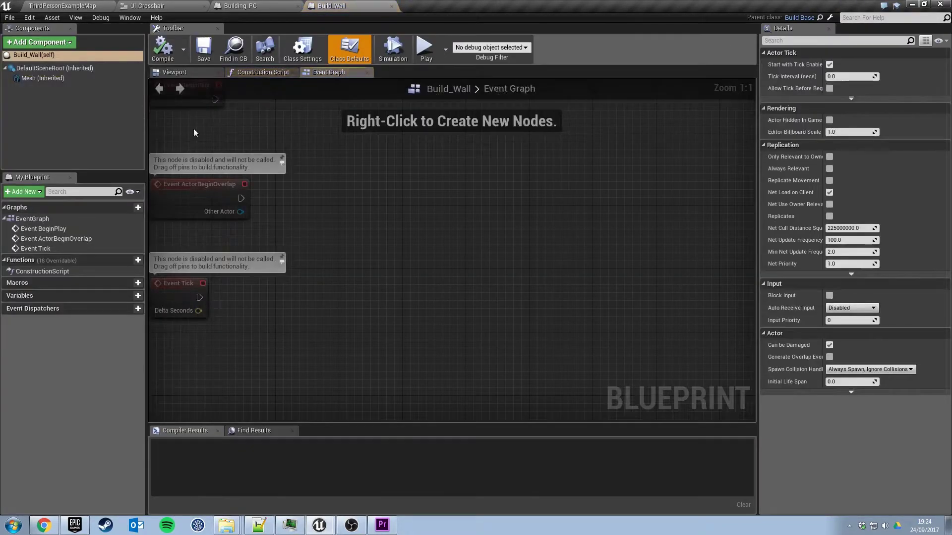
{"action": "left_click", "coordinate": [174, 72]}
{"action": "scroll", "coordinate": [431, 266], "scroll_direction": "down", "scroll_amount": 2}
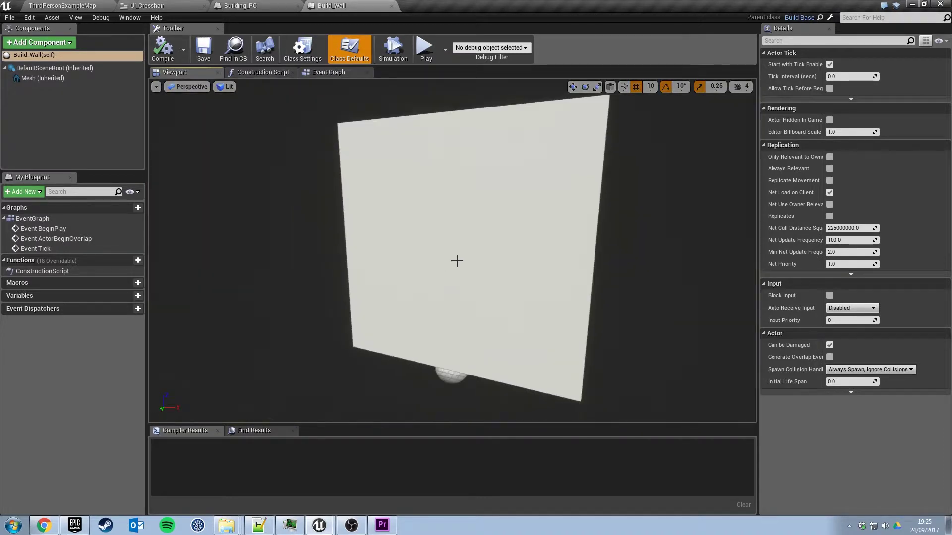
{"action": "left_click", "coordinate": [457, 260]}
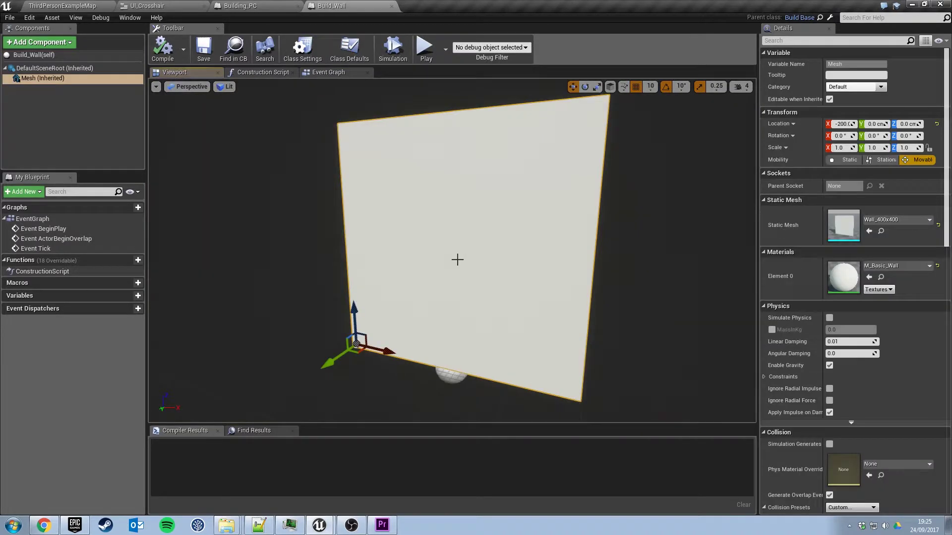
{"action": "left_click", "coordinate": [883, 267]}
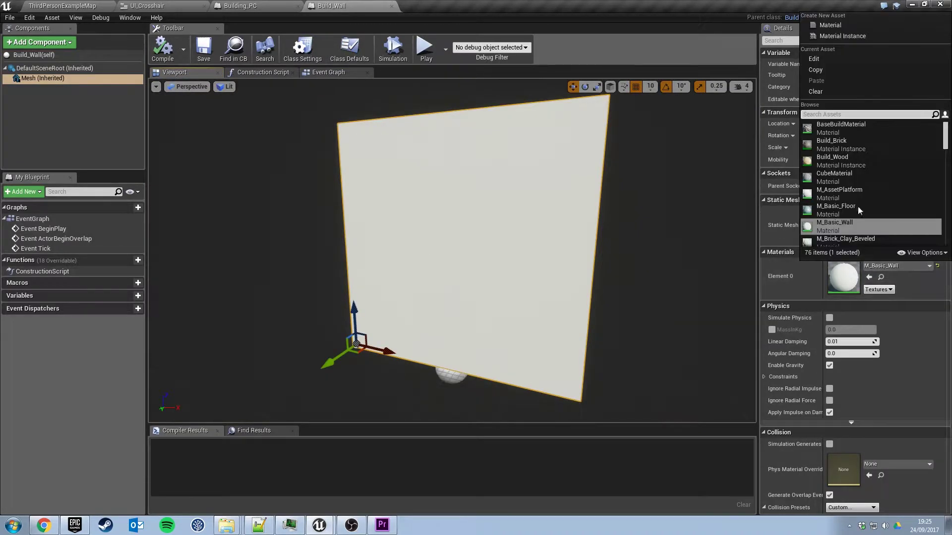
{"action": "left_click", "coordinate": [840, 145]}
{"action": "scroll", "coordinate": [522, 246], "scroll_direction": "up", "scroll_amount": 1}
{"action": "scroll", "coordinate": [522, 246], "scroll_direction": "up", "scroll_amount": 1}
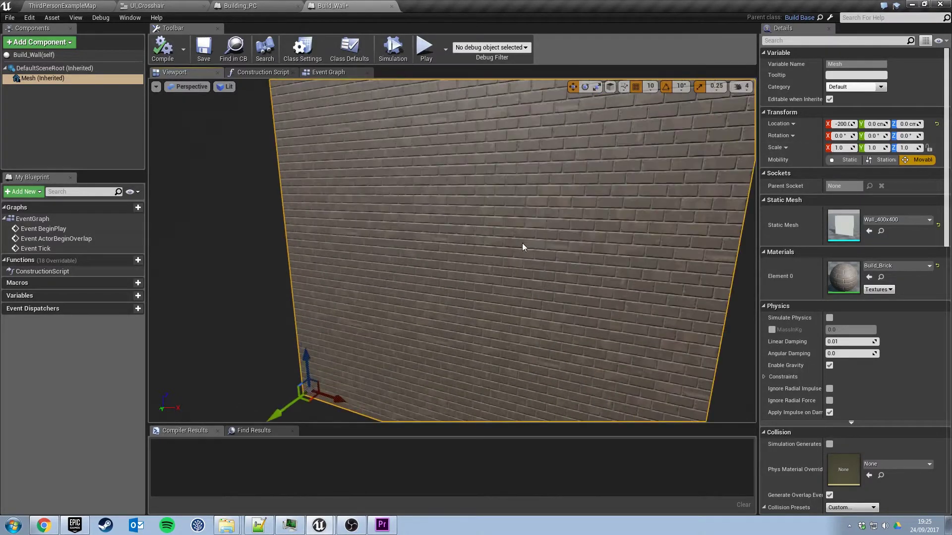
{"action": "scroll", "coordinate": [522, 247], "scroll_direction": "down", "scroll_amount": 1}
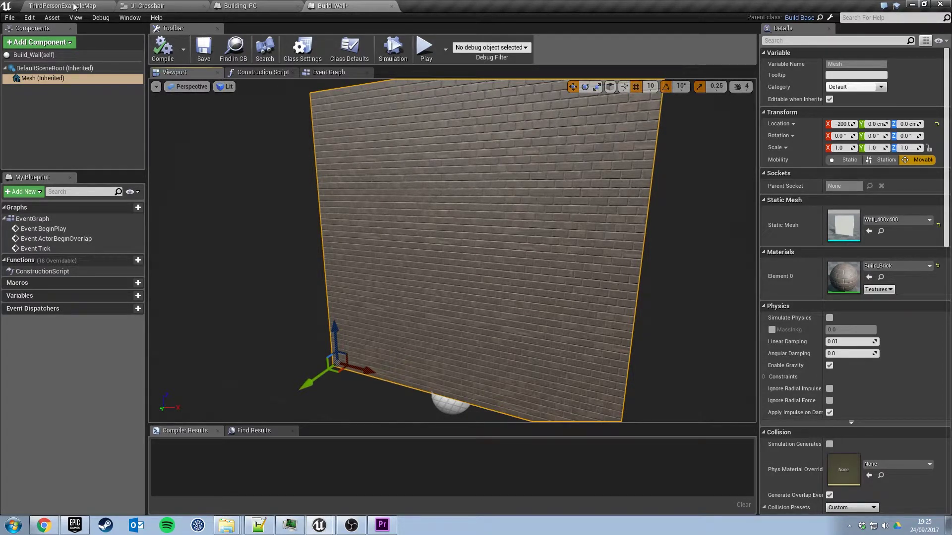
- Return to ThirdPersonExampleMap and open the Materials folder in the Content Browser
{"action": "left_click", "coordinate": [61, 6]}
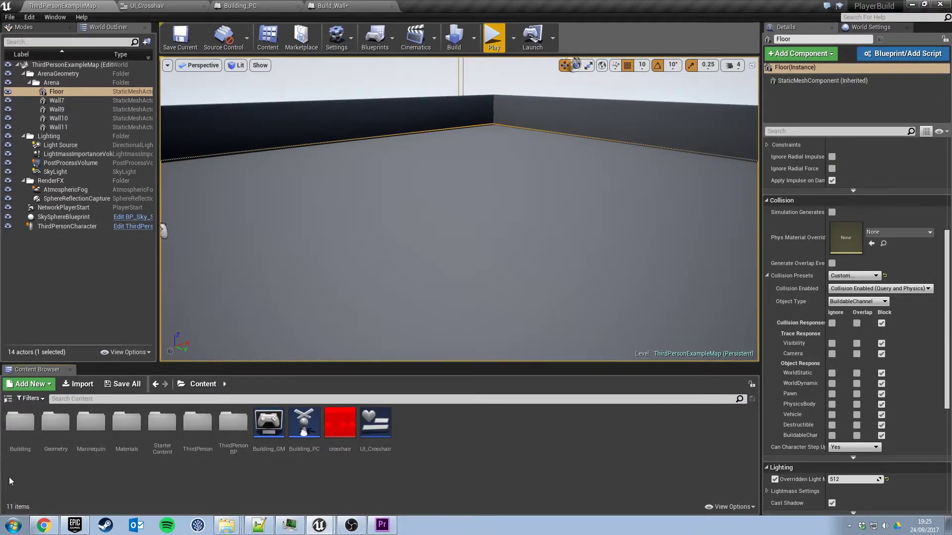
{"action": "double_click", "coordinate": [126, 423]}
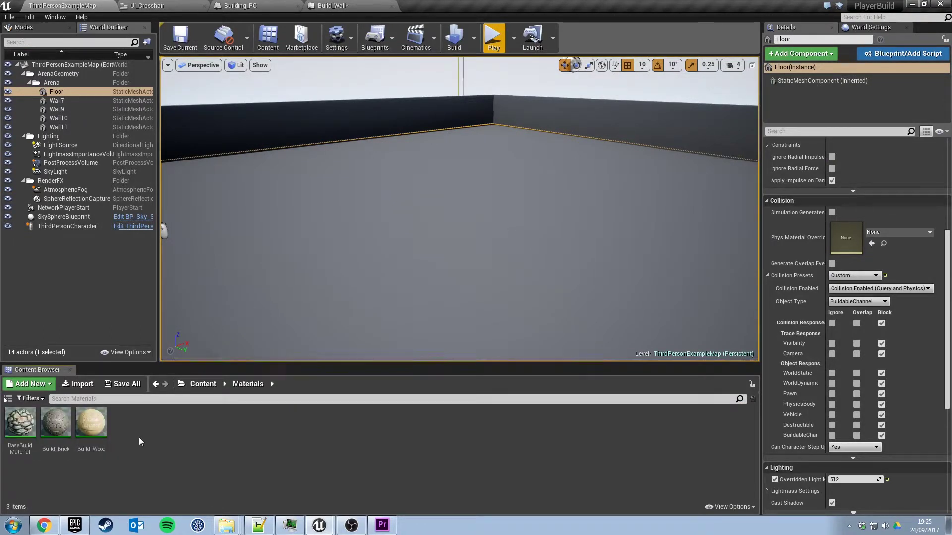
- Open BaseBuildMaterial, tidy the node layout, and add a TextureCoordinate node
{"action": "double_click", "coordinate": [20, 423]}
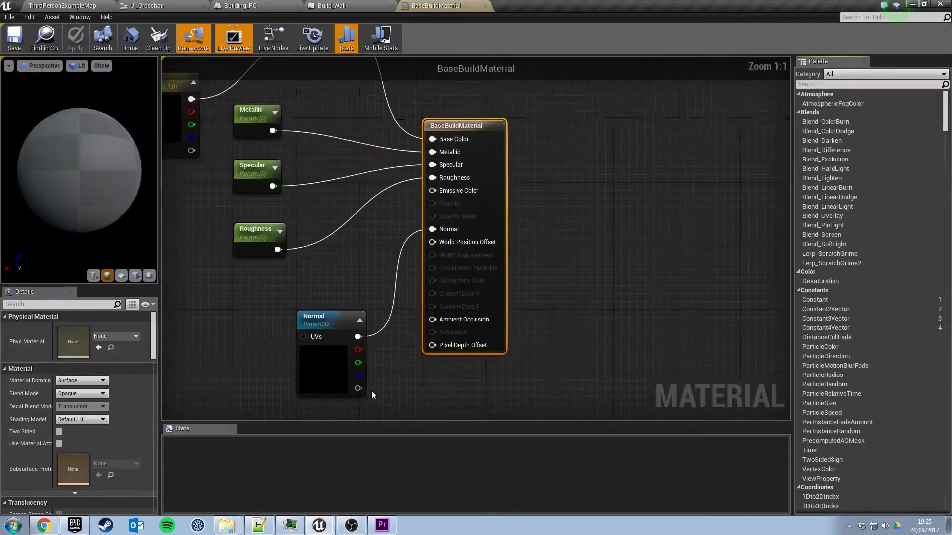
{"action": "right_click_drag", "start_coordinate": [233, 284], "coordinate": [502, 312]}
{"action": "right_click_drag", "start_coordinate": [451, 245], "coordinate": [459, 215]}
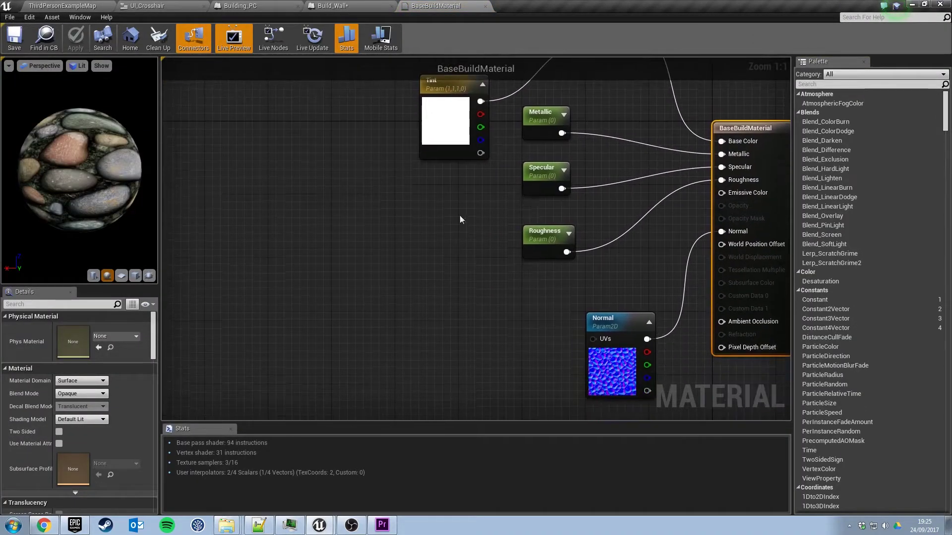
{"action": "left_click_drag", "start_coordinate": [622, 322], "coordinate": [437, 290]}
{"action": "right_click_drag", "start_coordinate": [382, 205], "coordinate": [433, 287]}
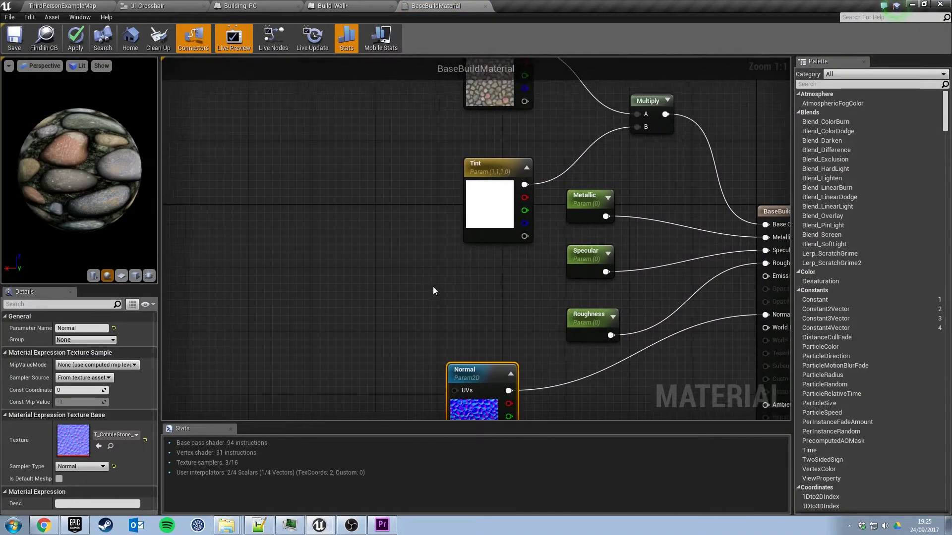
{"action": "scroll", "coordinate": [433, 286], "scroll_direction": "down", "scroll_amount": 2}
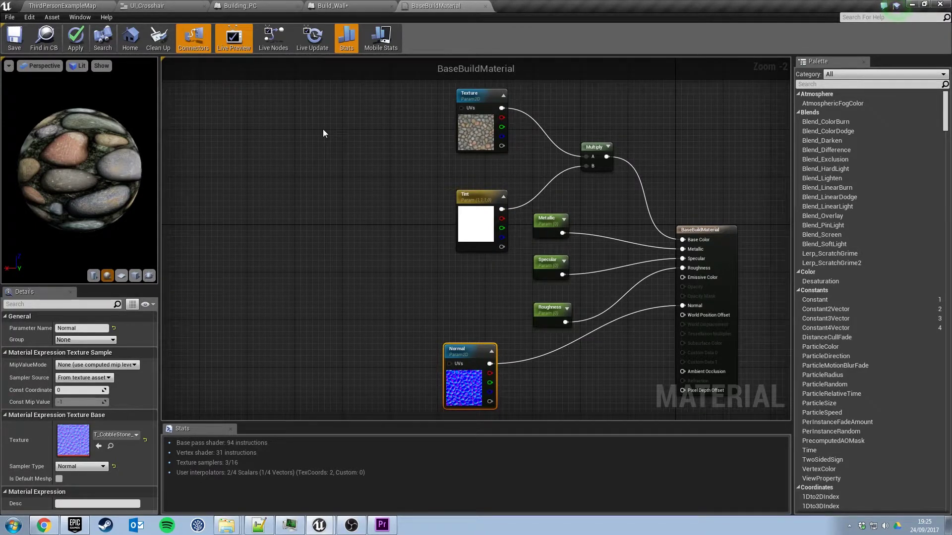
{"action": "right_click", "coordinate": [206, 234]}
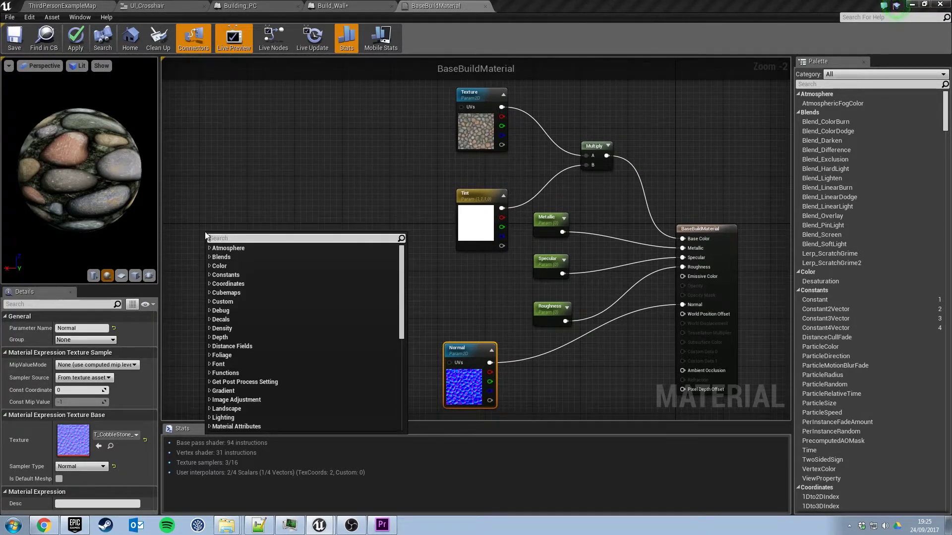
{"action": "type", "text": "texture co"}
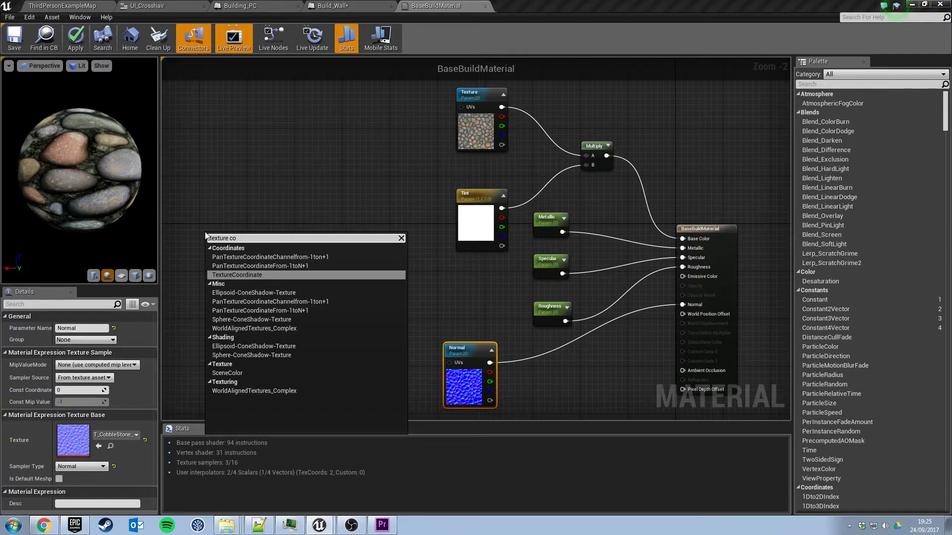
{"action": "key", "text": "Return"}
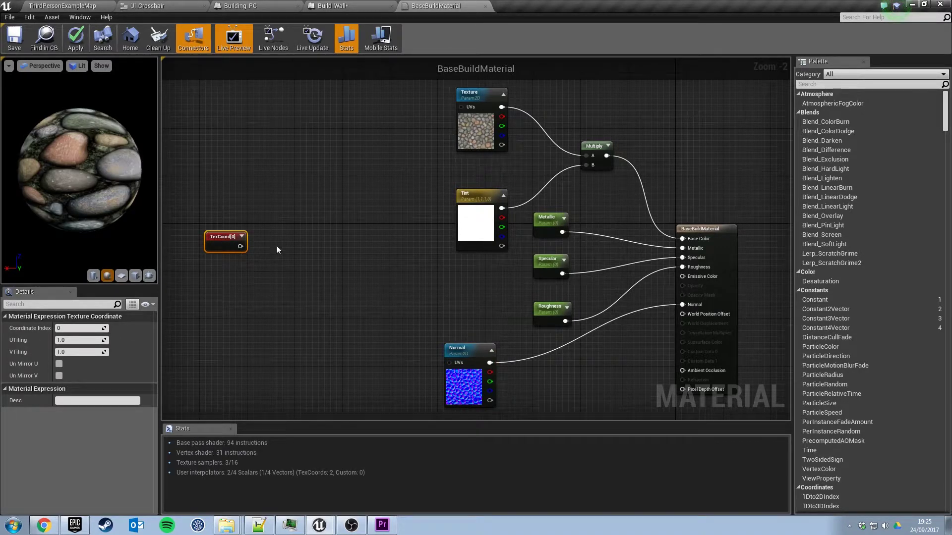
- Add a ScalarParameter named Coord Scale with a default value of 1.0
{"action": "scroll", "coordinate": [231, 237], "scroll_direction": "up", "scroll_amount": 2}
{"action": "right_click_drag", "start_coordinate": [286, 265], "coordinate": [356, 260]}
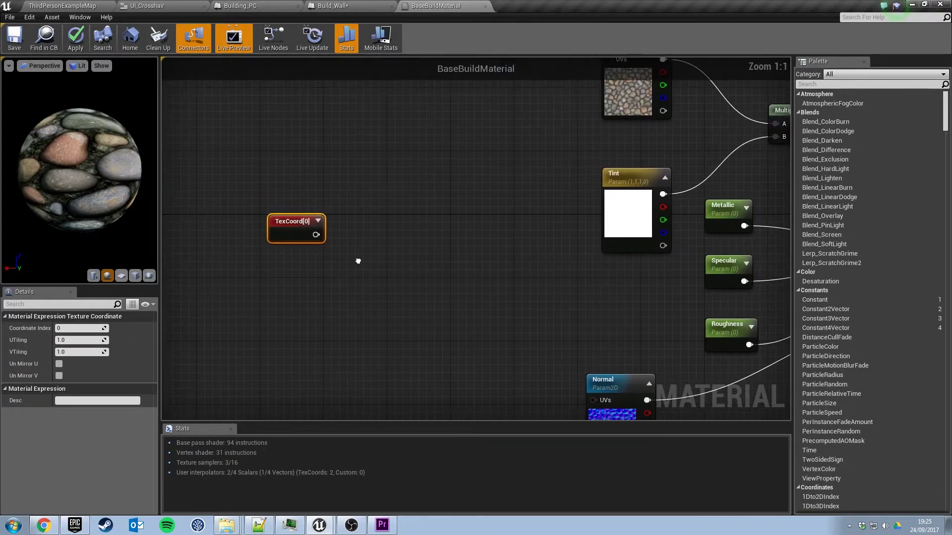
{"action": "left_click_drag", "start_coordinate": [298, 228], "coordinate": [290, 228]}
{"action": "right_click", "coordinate": [266, 296]}
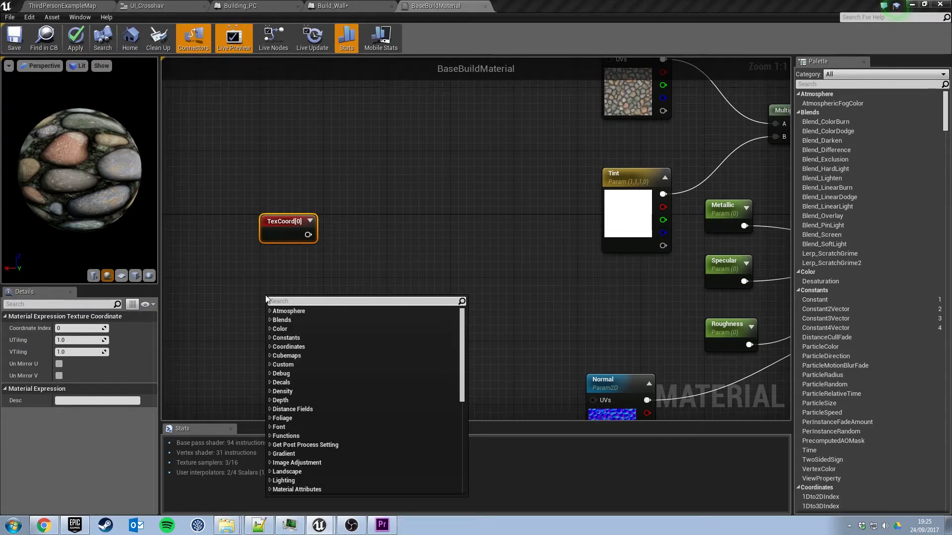
{"action": "type", "text": "scal"}
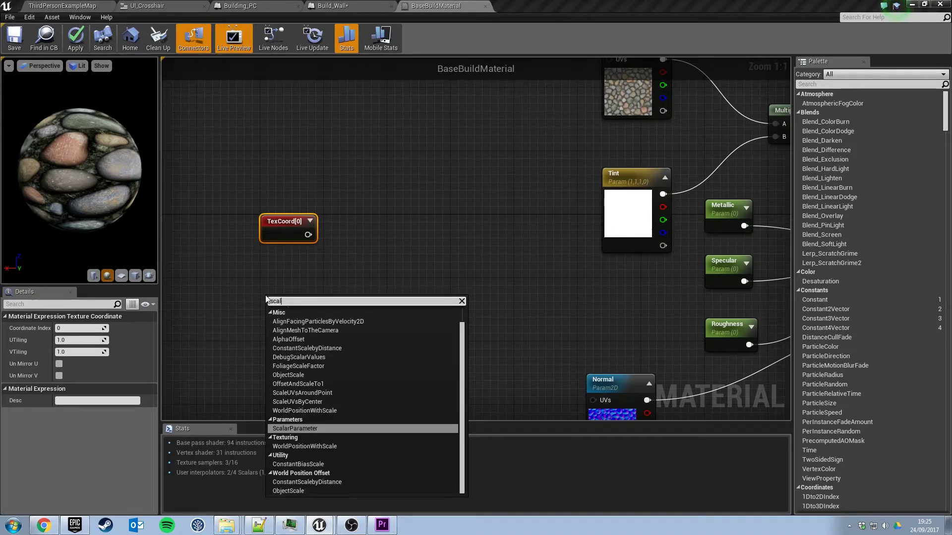
{"action": "key", "text": "Return"}
{"action": "left_click_drag", "start_coordinate": [278, 312], "coordinate": [274, 295]}
{"action": "left_click", "coordinate": [89, 364]}
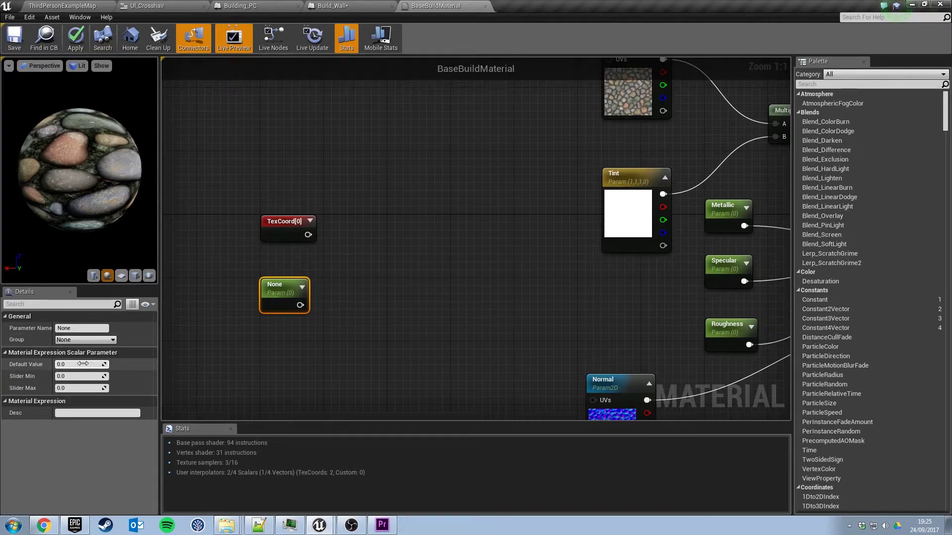
{"action": "type", "text": "1"}
{"action": "key", "text": "Return"}
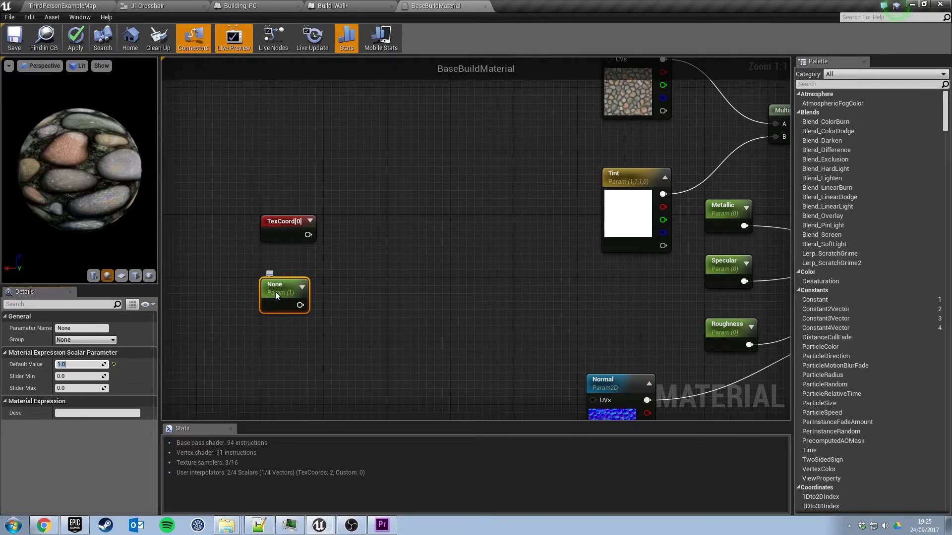
{"action": "left_click", "coordinate": [82, 328]}
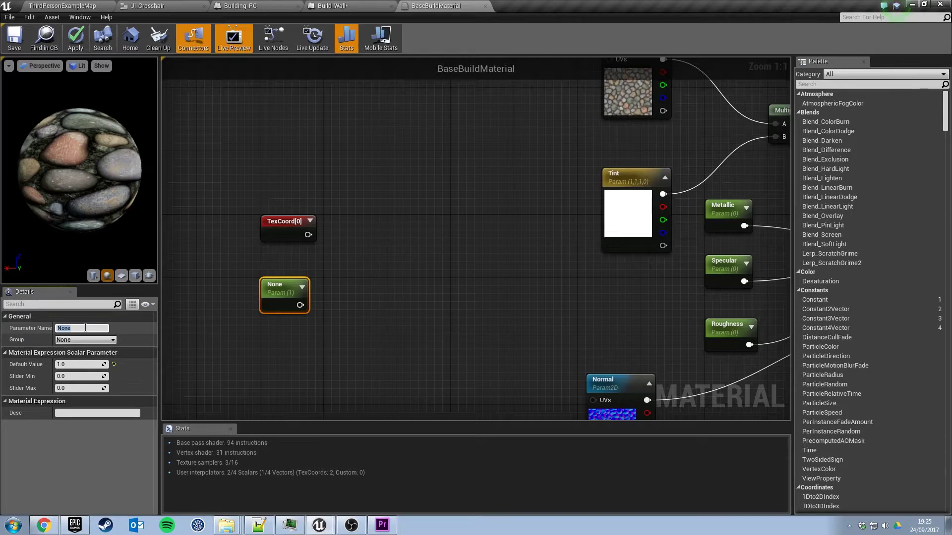
{"action": "type", "text": "Scal"}
{"action": "key", "text": "Return"}
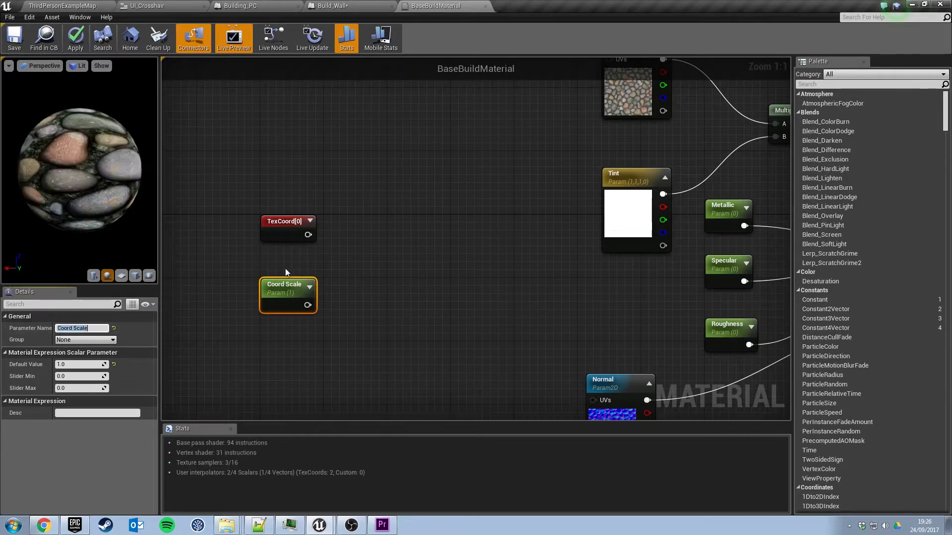
- Multiply TexCoord by Coord Scale through a new Multiply node
{"action": "left_click_drag", "start_coordinate": [308, 235], "coordinate": [388, 271]}
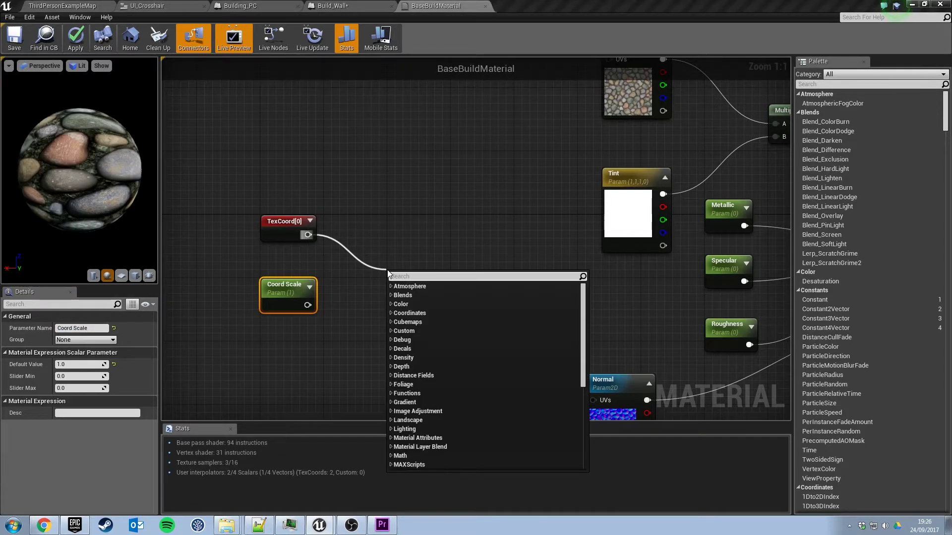
{"action": "type", "text": "multiply"}
{"action": "key", "text": "Return"}
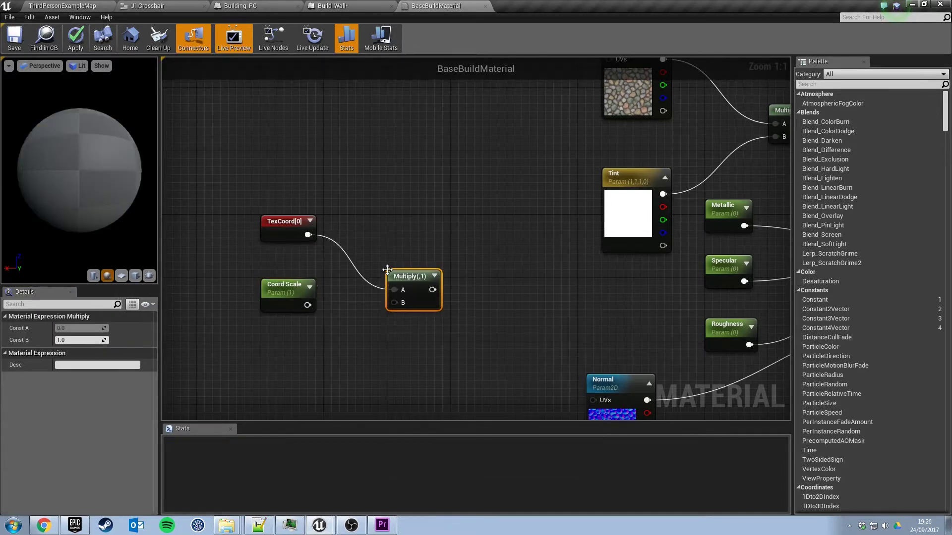
{"action": "left_click_drag", "start_coordinate": [308, 305], "coordinate": [406, 282]}
{"action": "left_click", "coordinate": [298, 289]}
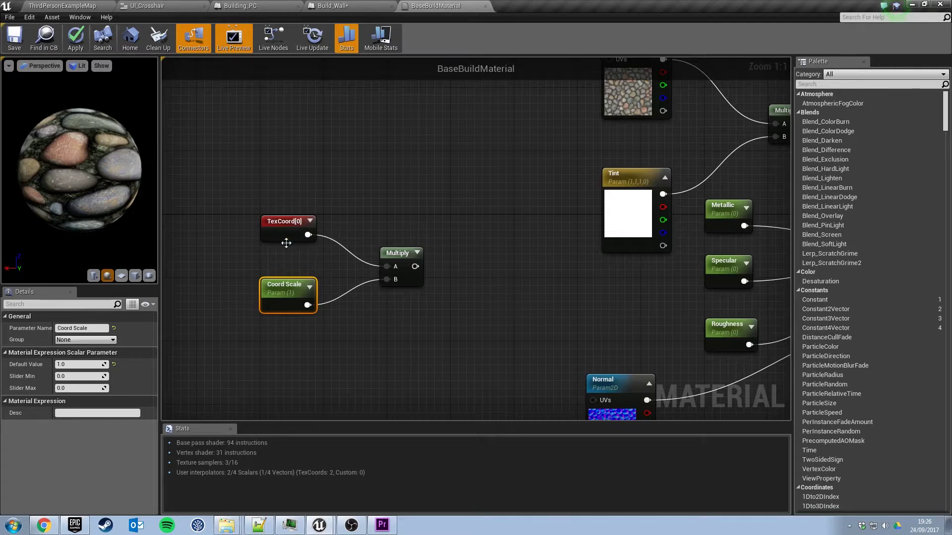
{"action": "scroll", "coordinate": [479, 275], "scroll_direction": "down", "scroll_amount": 1}
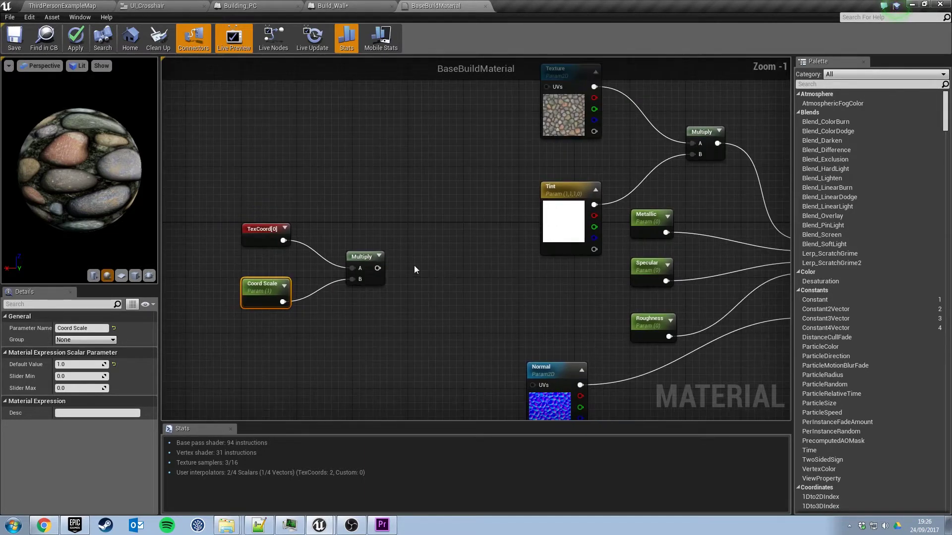
- Feed the Multiply output into the UVs of both the Texture and the Normal map
{"action": "left_click_drag", "start_coordinate": [377, 268], "coordinate": [547, 87]}
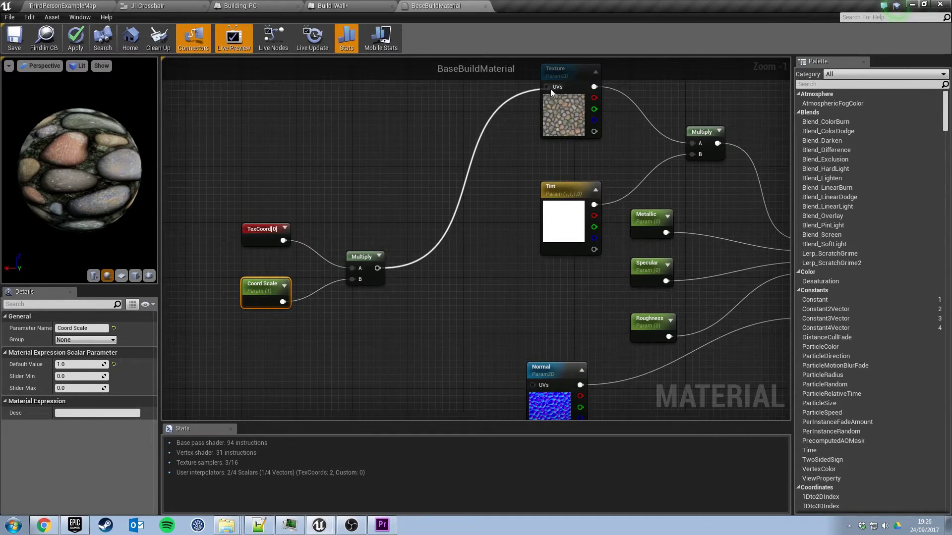
{"action": "right_click_drag", "start_coordinate": [388, 265], "coordinate": [391, 208]}
{"action": "left_click_drag", "start_coordinate": [382, 211], "coordinate": [536, 328]}
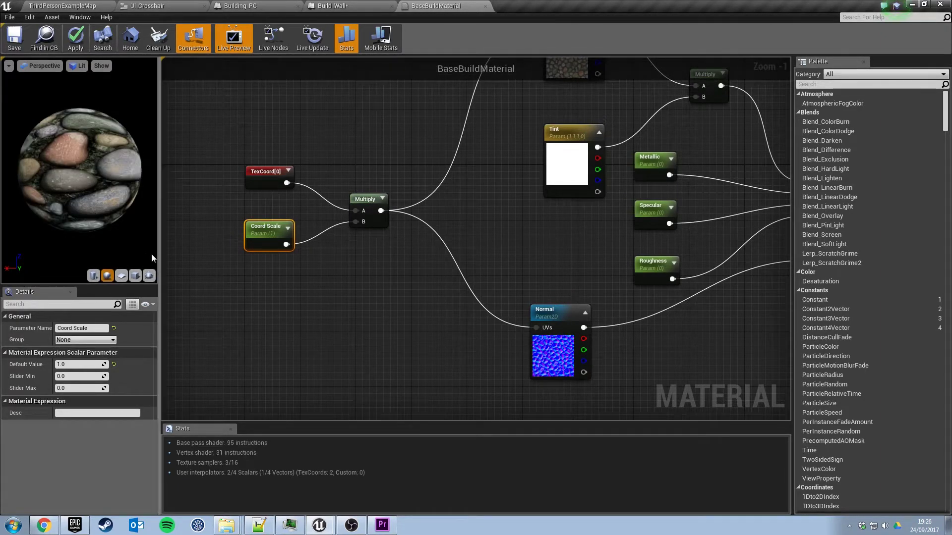
- Preview on a cube, test Coord Scale at 2, 5 and 0.5, reset it to 1, and save
{"action": "left_click", "coordinate": [135, 276]}
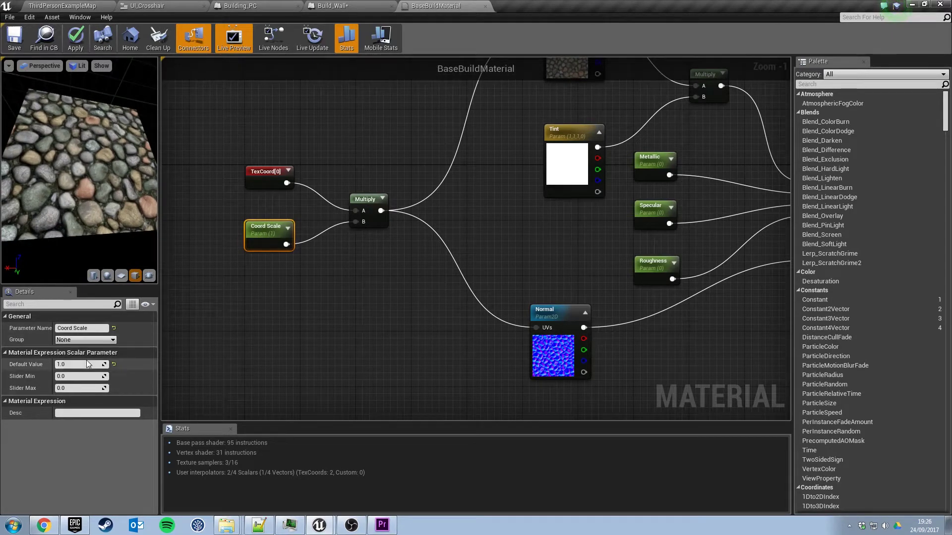
{"action": "key", "text": "Return"}
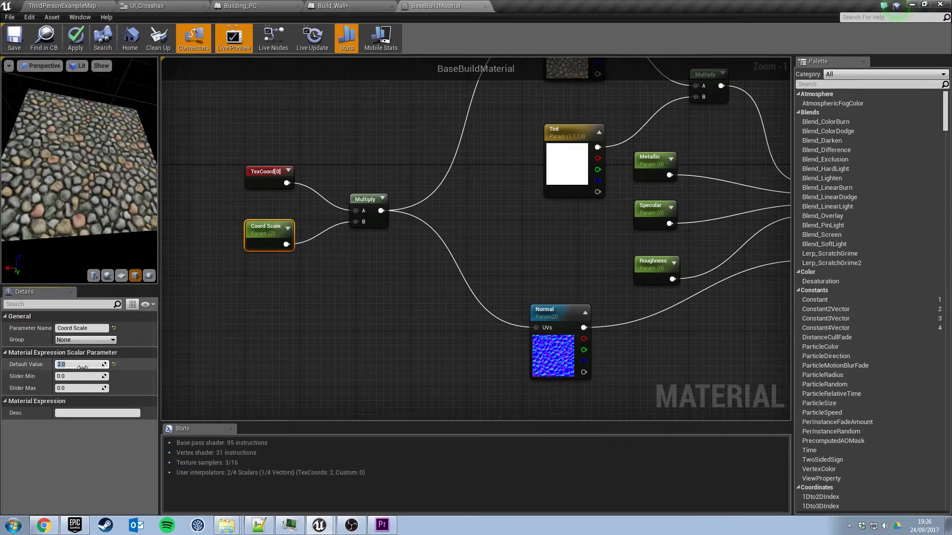
{"action": "type", "text": "5"}
{"action": "key", "text": "Return"}
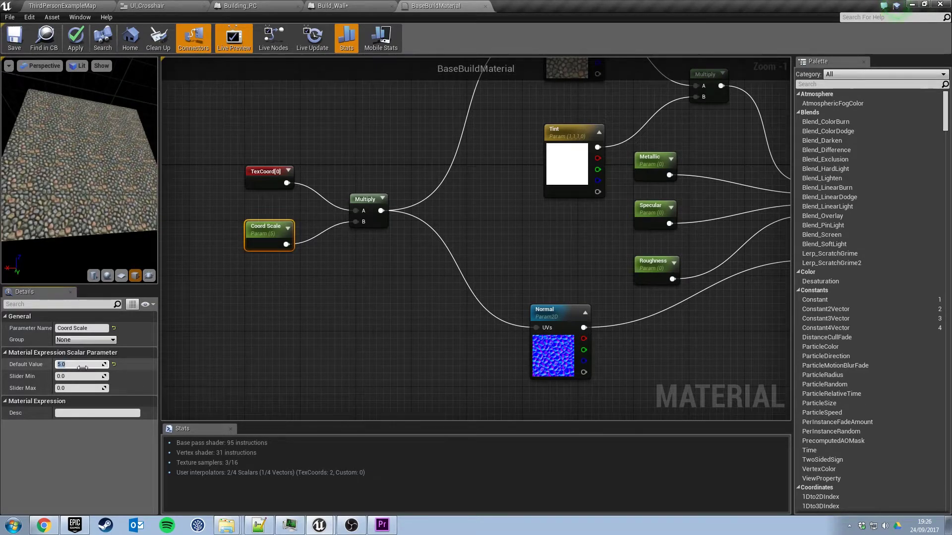
{"action": "type", "text": "1"}
{"action": "key", "text": "Return"}
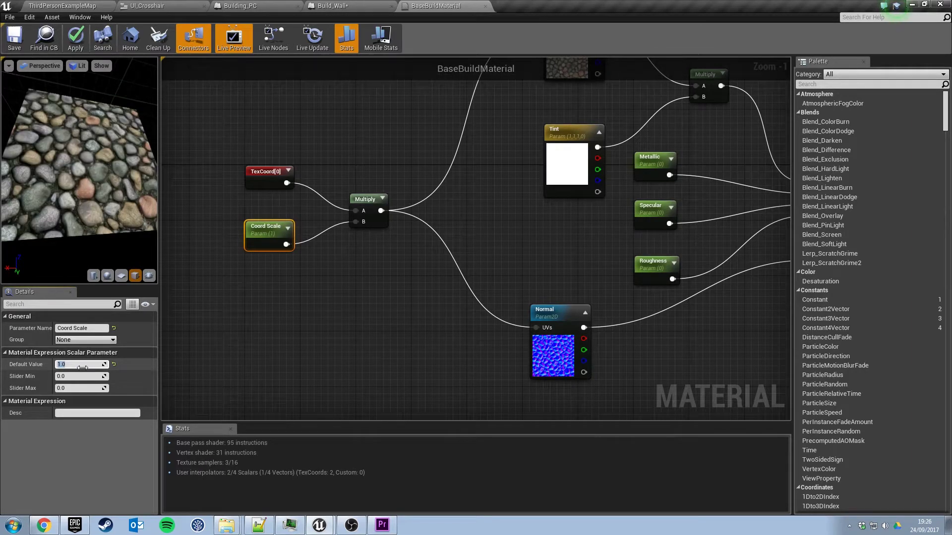
{"action": "type", "text": ".5"}
{"action": "key", "text": "Return"}
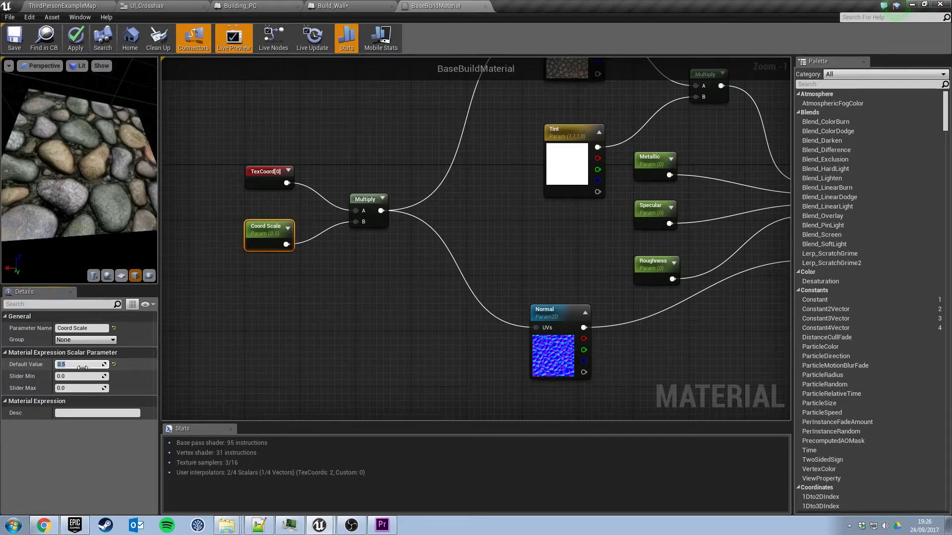
{"action": "type", "text": "1"}
{"action": "key", "text": "Return"}
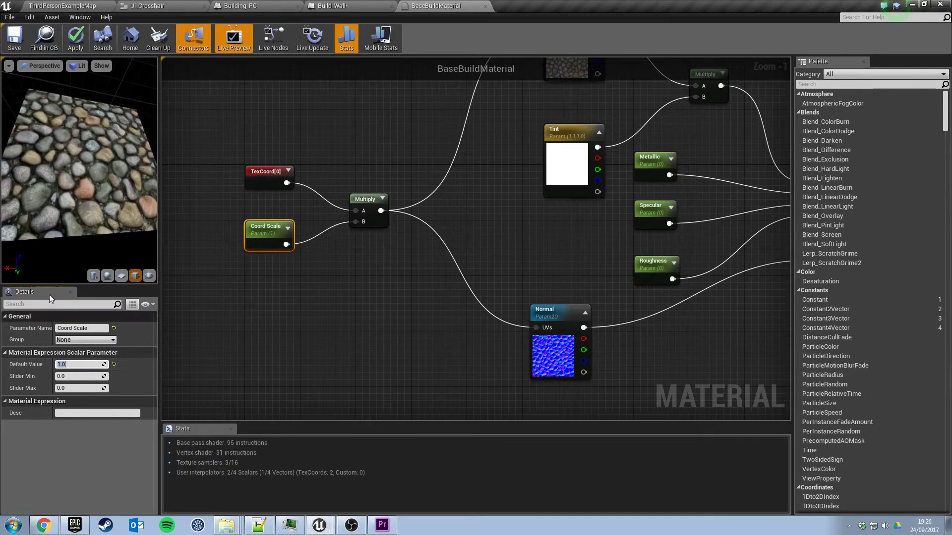
{"action": "left_click", "coordinate": [10, 43]}
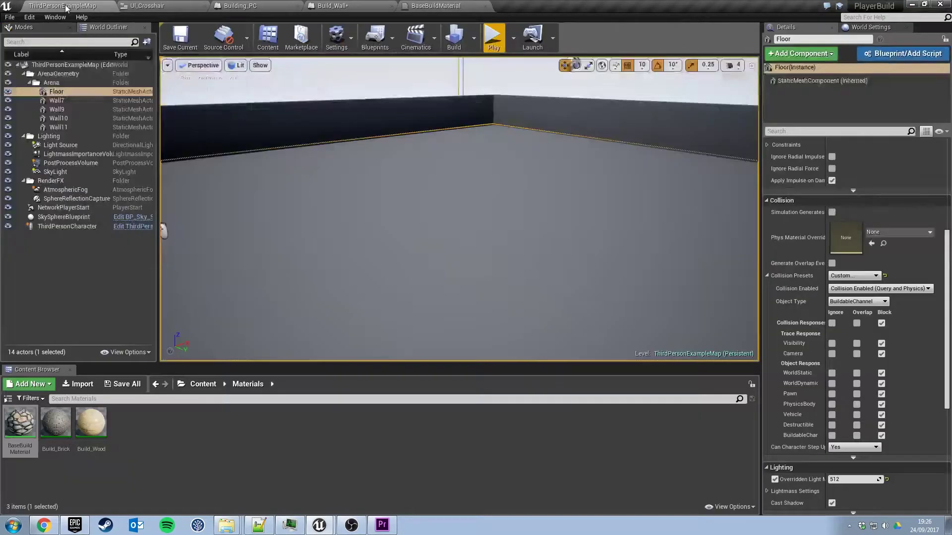
{"action": "left_click", "coordinate": [78, 6]}
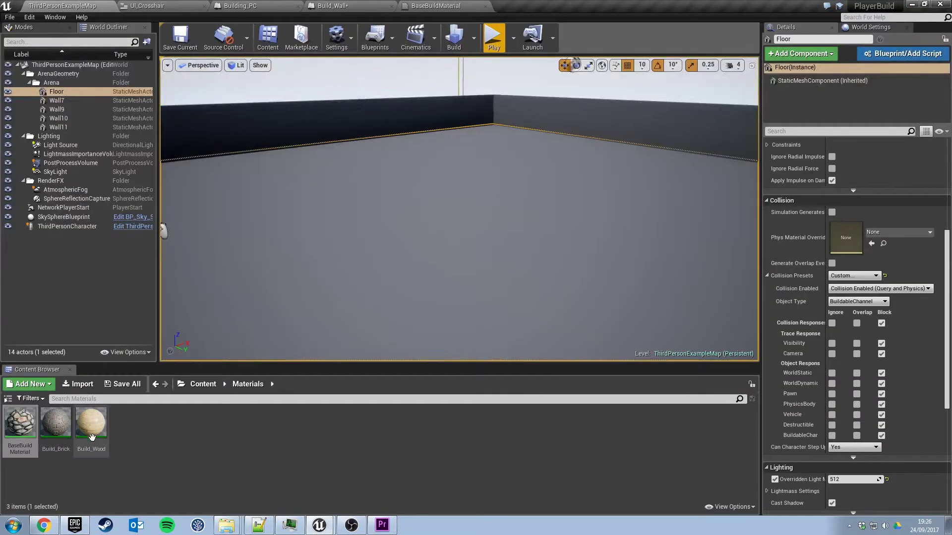
- Override Build_Brick's Coord Scale to 0.25, save it, and check the wall's brick look
{"action": "double_click", "coordinate": [91, 424]}
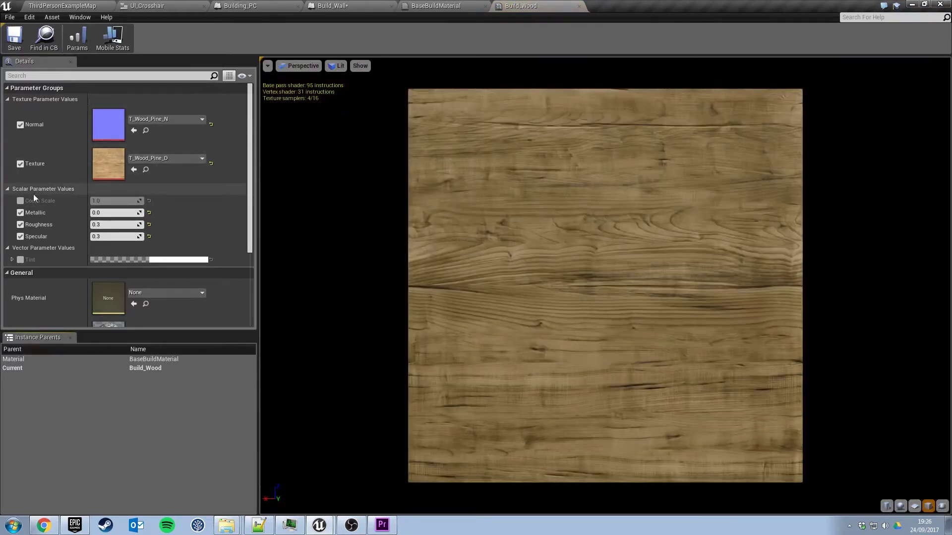
{"action": "left_click", "coordinate": [91, 6]}
{"action": "double_click", "coordinate": [56, 424]}
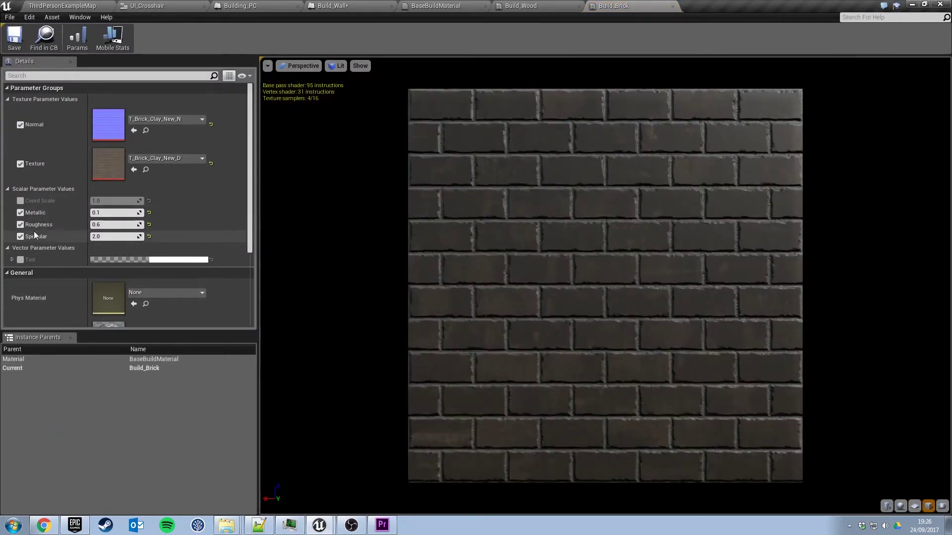
{"action": "left_click", "coordinate": [20, 201]}
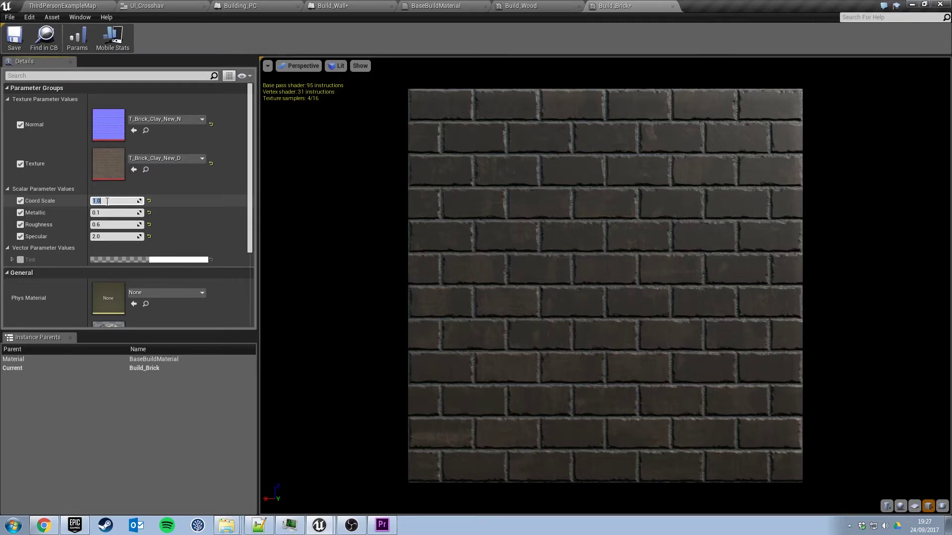
{"action": "left_click", "coordinate": [107, 202]}
{"action": "type", "text": ".25"}
{"action": "key", "text": "Return"}
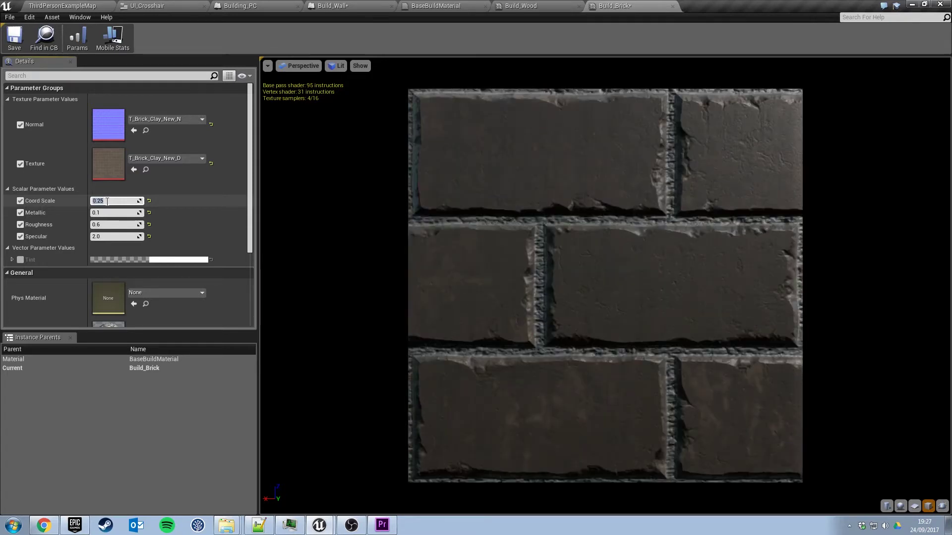
{"action": "left_click", "coordinate": [15, 40]}
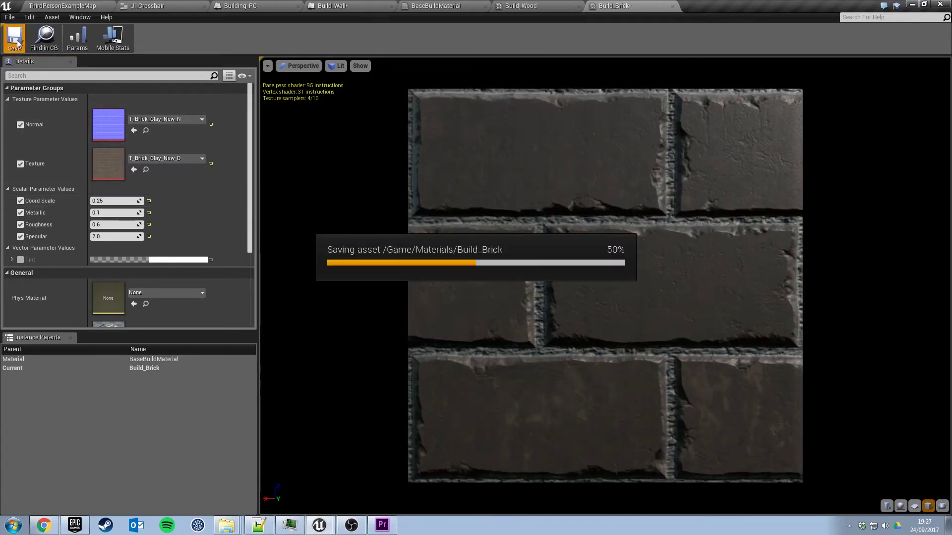
{"action": "left_click", "coordinate": [362, 5]}
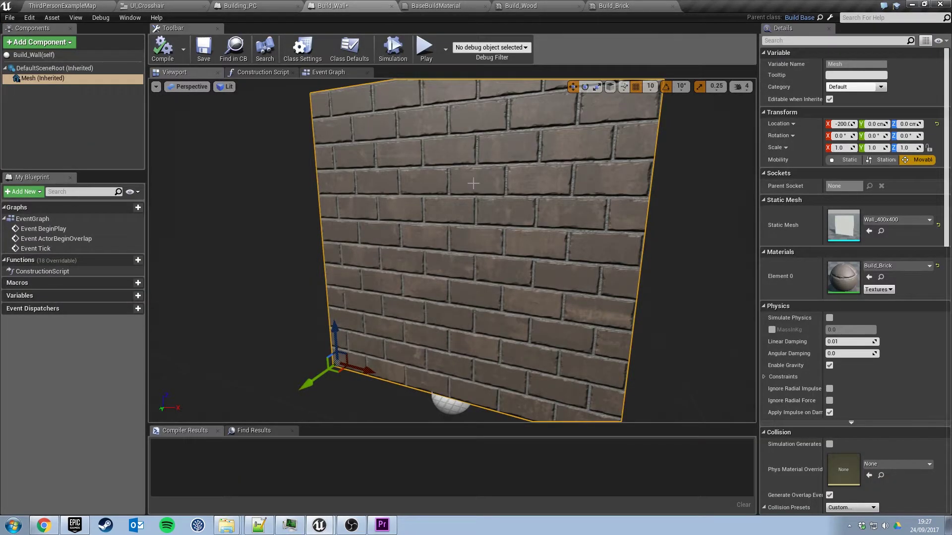
{"action": "left_click", "coordinate": [68, 6]}
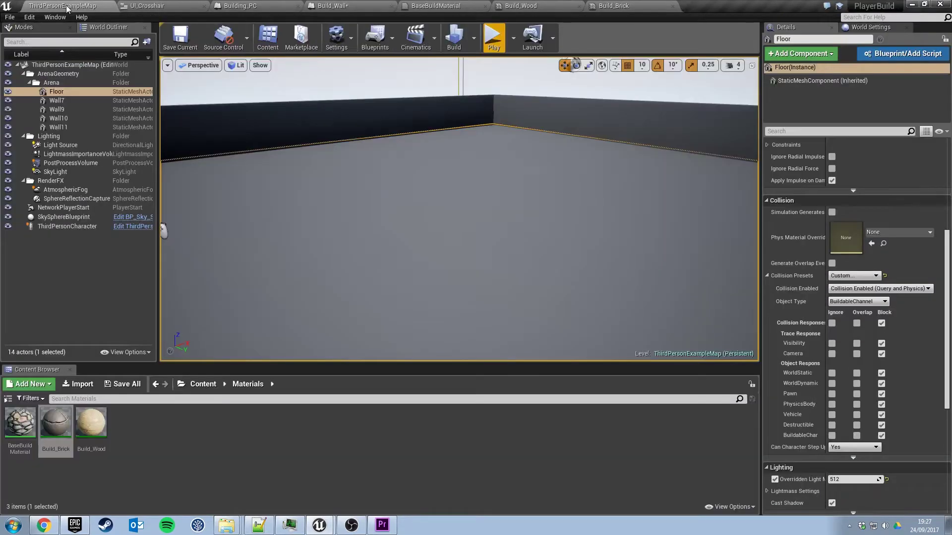
- Play-test by placing three wood floor tiles and three brick walls, then stop
{"action": "left_click", "coordinate": [494, 44]}
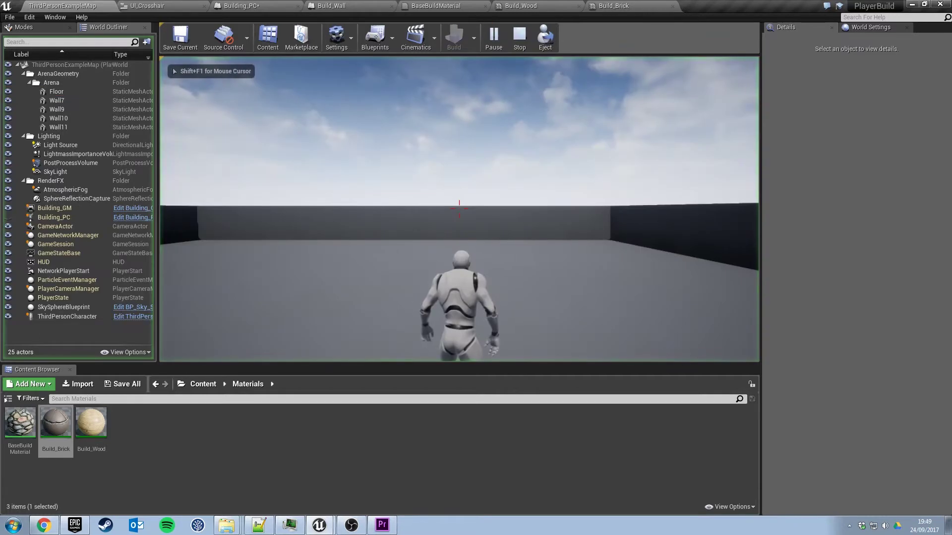
{"action": "key", "text": "2"}
{"action": "left_click", "coordinate": [459, 208]}
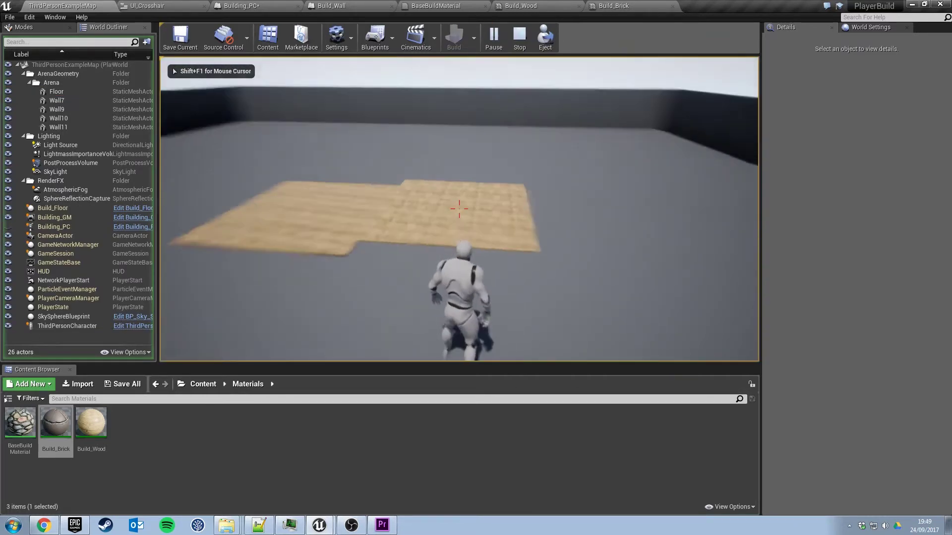
{"action": "left_click", "coordinate": [460, 209]}
{"action": "left_click", "coordinate": [459, 209]}
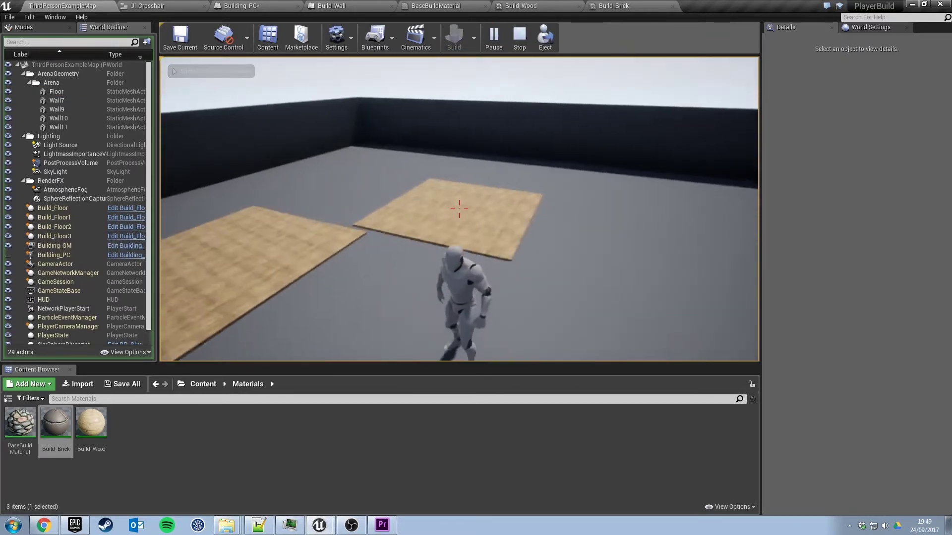
{"action": "key", "text": "1"}
{"action": "left_click", "coordinate": [459, 209]}
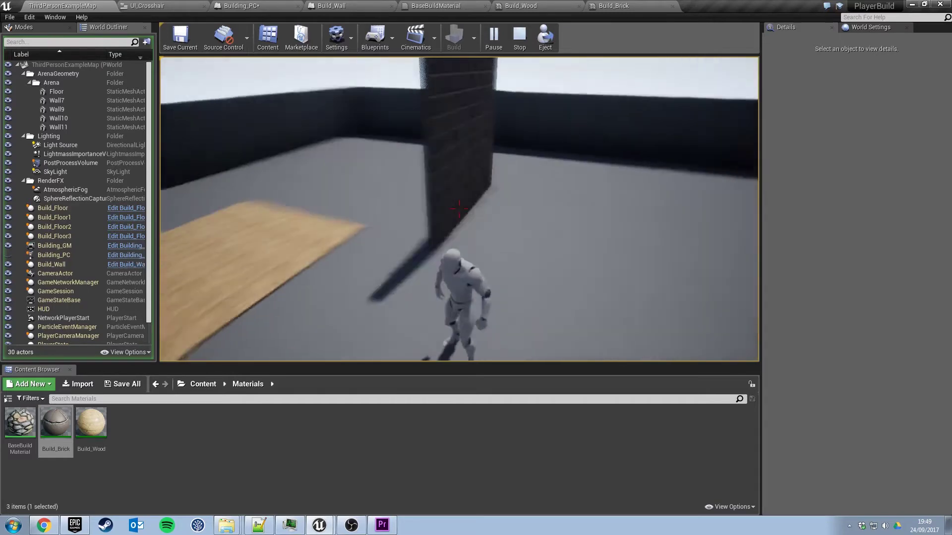
{"action": "left_click", "coordinate": [459, 209]}
{"action": "left_click", "coordinate": [459, 208]}
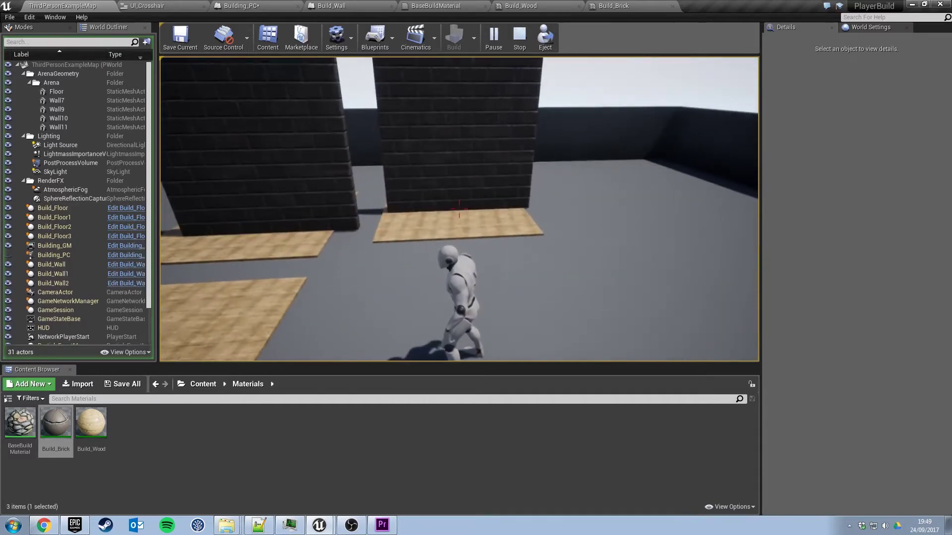
{"action": "key", "text": "w"}
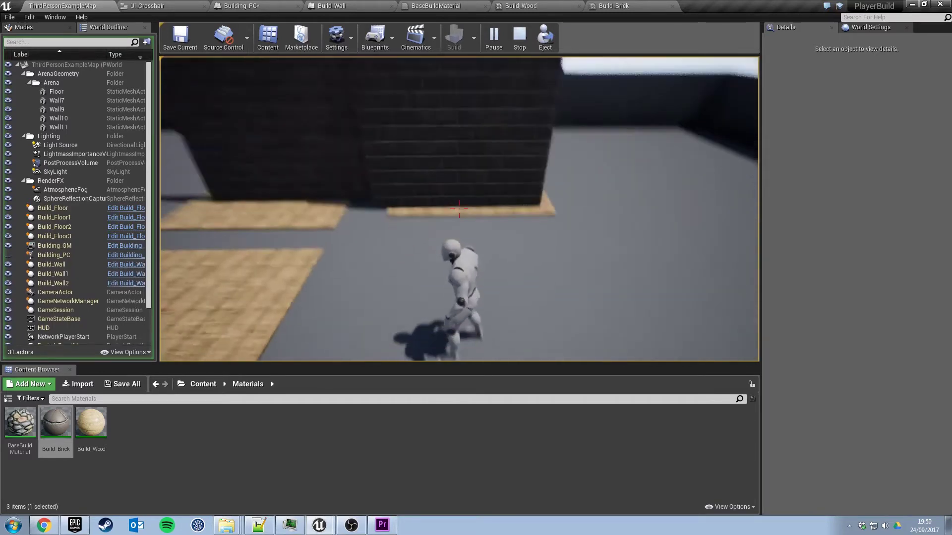
{"action": "key", "text": "w"}
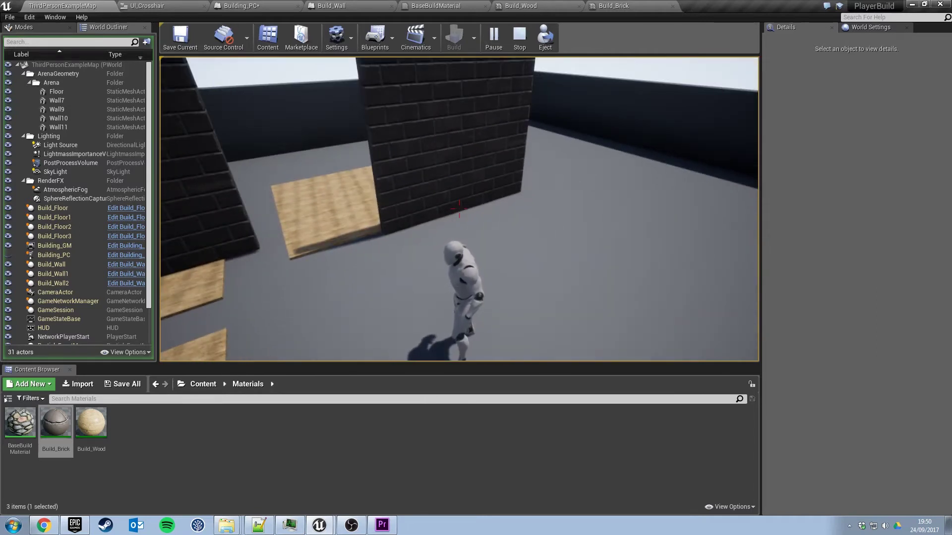
{"action": "key", "text": "shift+F1"}
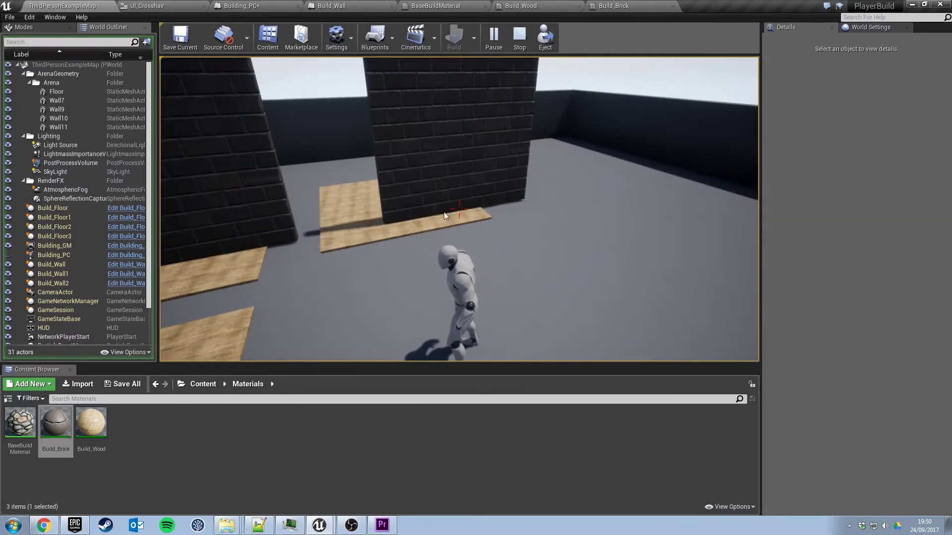
{"action": "key", "text": "Escape"}
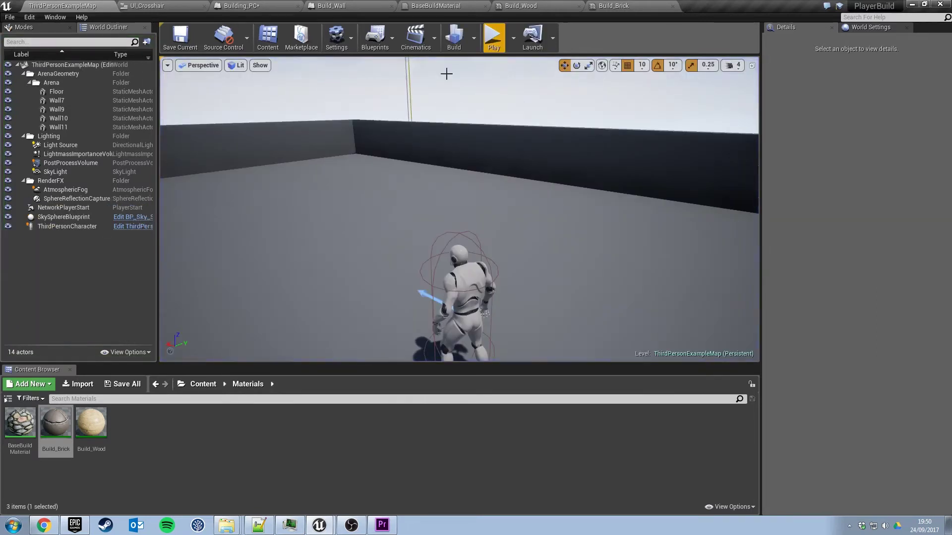
- In Building_PC, open the Spawn Build Item function via Toggle Building New Part
{"action": "left_click", "coordinate": [248, 7]}
{"action": "right_click_drag", "start_coordinate": [300, 335], "coordinate": [543, 332]}
{"action": "right_click_drag", "start_coordinate": [370, 342], "coordinate": [567, 326]}
{"action": "right_click_drag", "start_coordinate": [294, 325], "coordinate": [493, 245]}
{"action": "left_click", "coordinate": [481, 236]}
{"action": "double_click", "coordinate": [481, 236]}
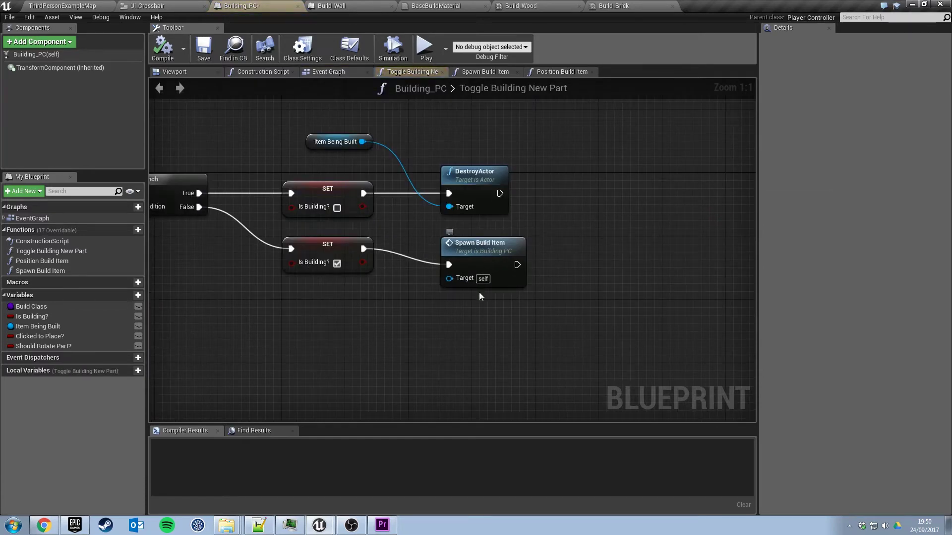
{"action": "left_click", "coordinate": [487, 243]}
{"action": "double_click", "coordinate": [484, 258]}
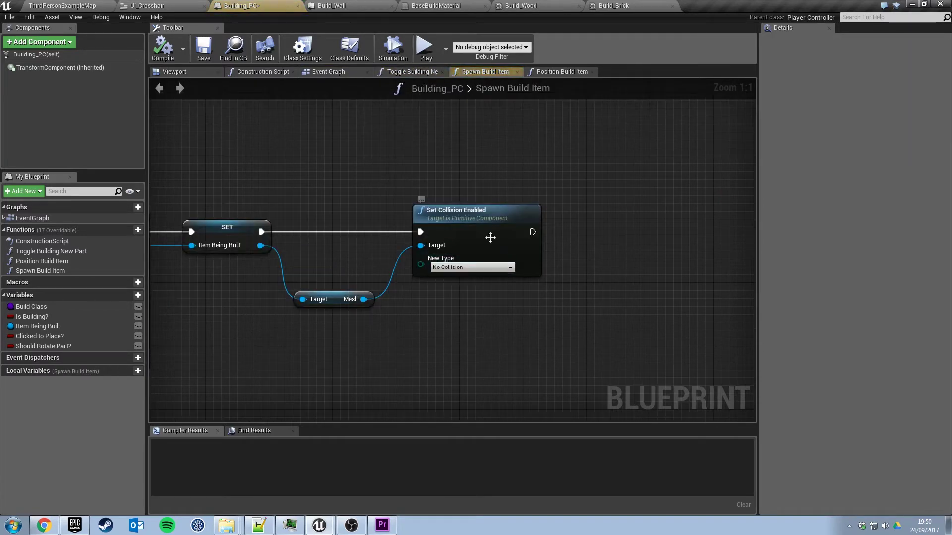
- After Set Collision Enabled, add Set Vector Parameter Value on Materials setting Tint to 0, 5, 5
{"action": "left_click_drag", "start_coordinate": [393, 167], "coordinate": [570, 298]}
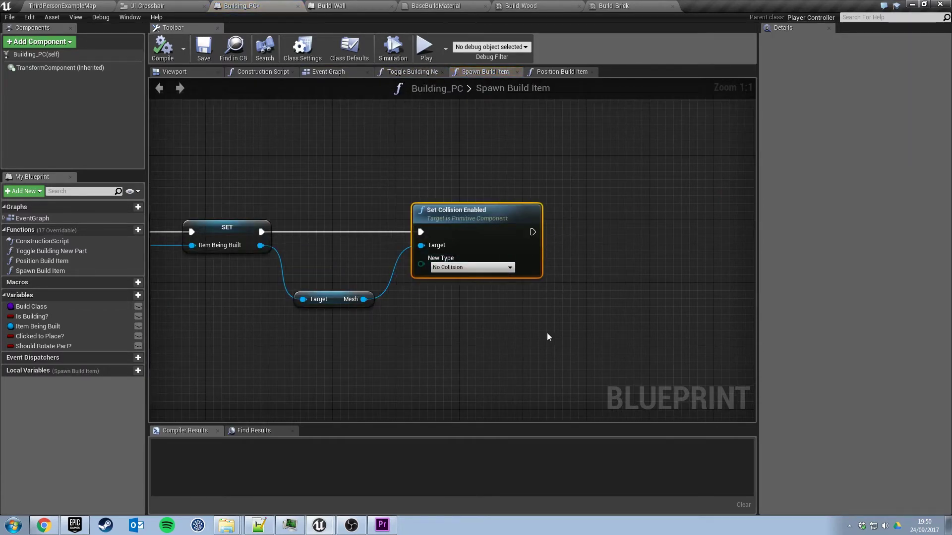
{"action": "right_click_drag", "start_coordinate": [547, 337], "coordinate": [457, 314]}
{"action": "left_click_drag", "start_coordinate": [272, 277], "coordinate": [516, 278]}
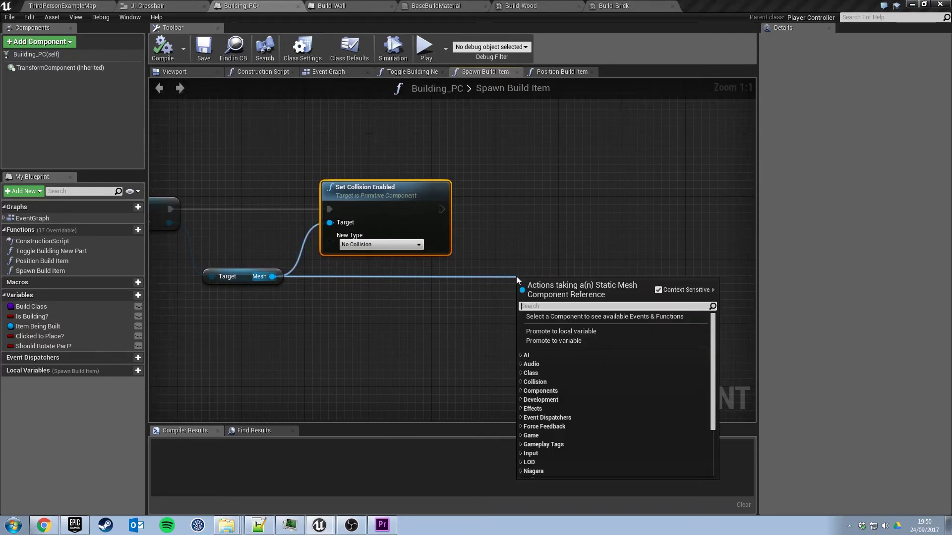
{"action": "type", "text": "set vec"}
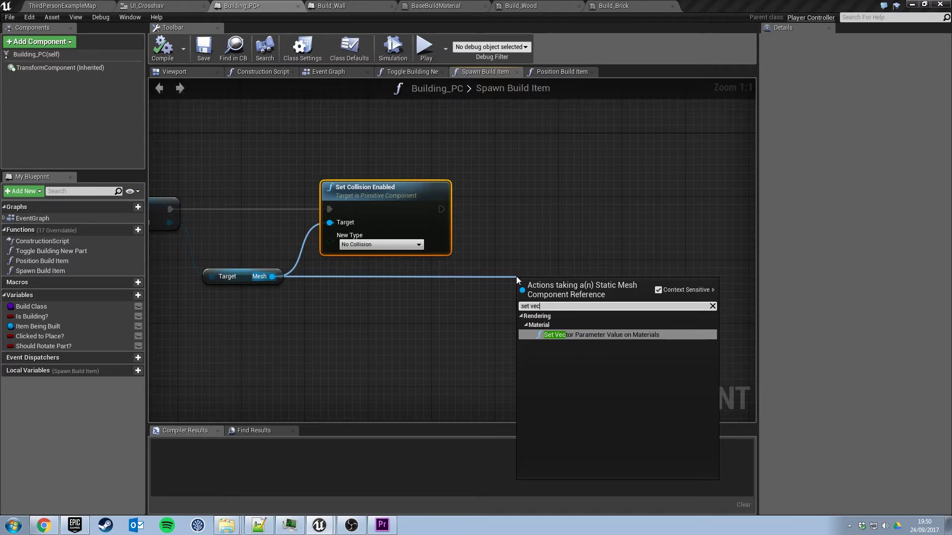
{"action": "key", "text": "Return"}
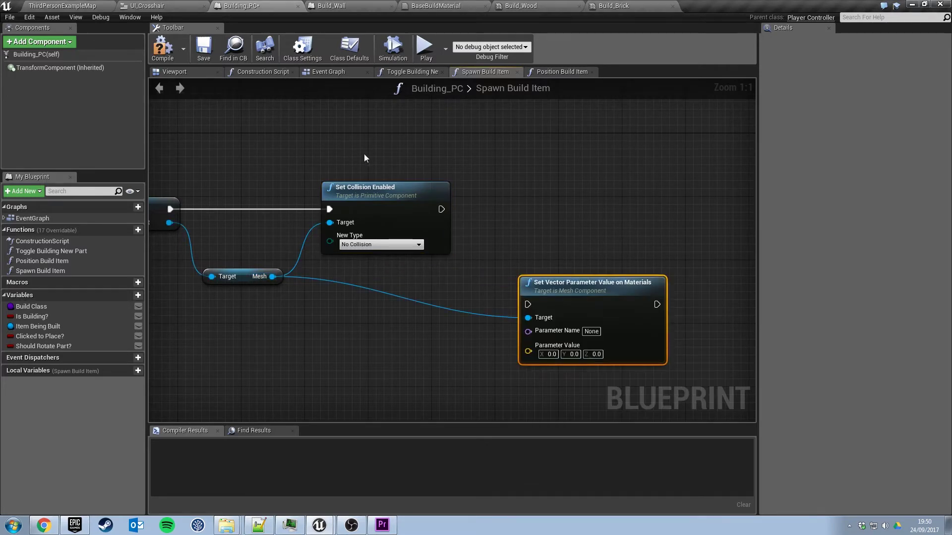
{"action": "left_click_drag", "start_coordinate": [441, 209], "coordinate": [551, 218]}
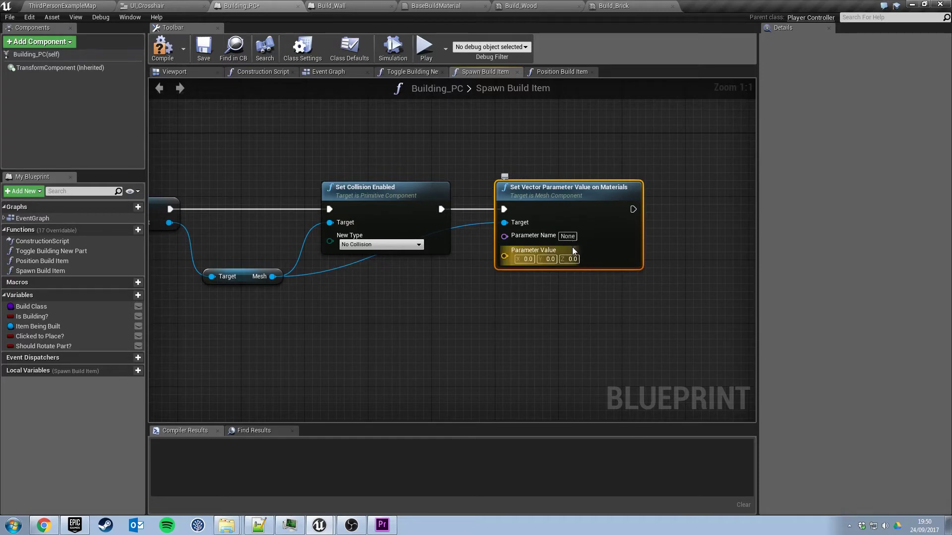
{"action": "left_click", "coordinate": [568, 236]}
{"action": "type", "text": "Tint"}
{"action": "key", "text": "Tab"}
{"action": "type", "text": "5"}
{"action": "key", "text": "Return"}
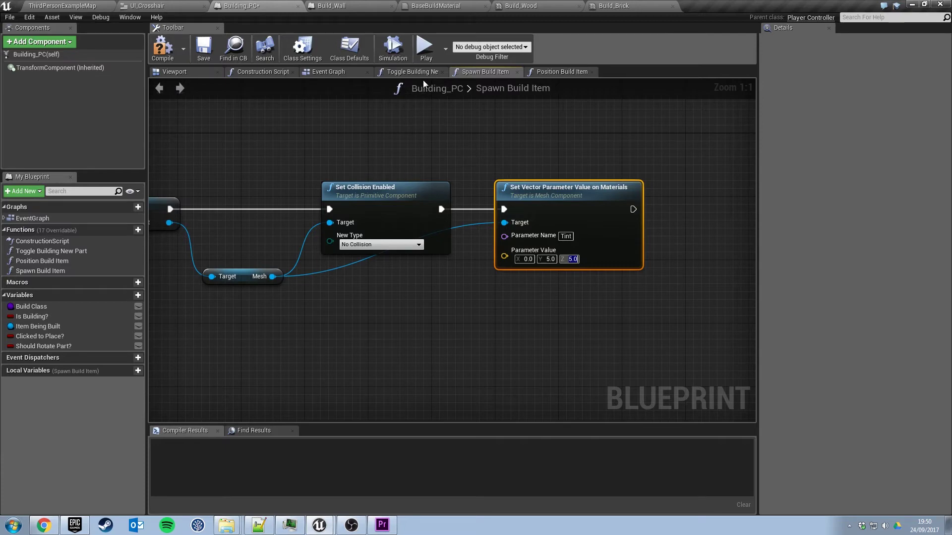
- In the Event Graph, move the Spawn Build Item call right to make room
{"action": "left_click", "coordinate": [325, 75]}
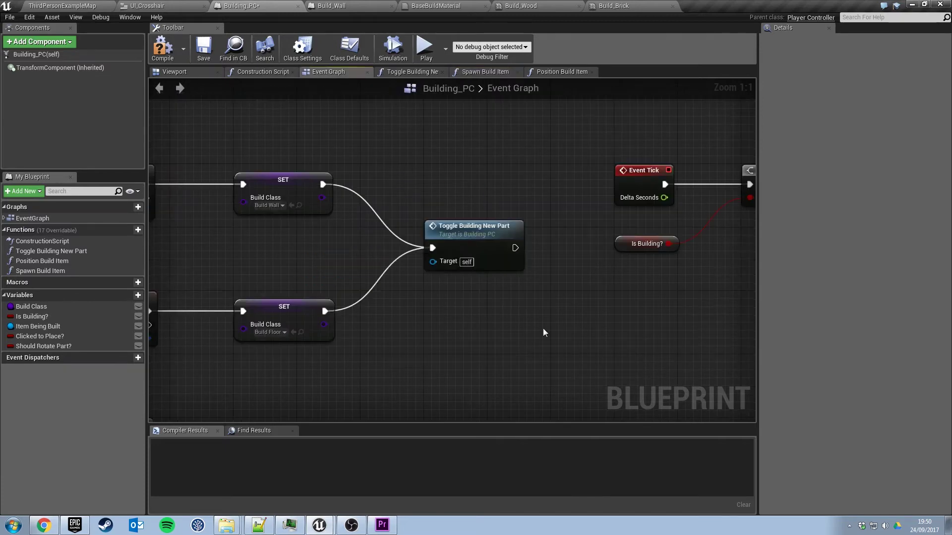
{"action": "right_click_drag", "start_coordinate": [603, 322], "coordinate": [303, 306]}
{"action": "right_click_drag", "start_coordinate": [597, 306], "coordinate": [353, 316]}
{"action": "right_click_drag", "start_coordinate": [621, 315], "coordinate": [424, 311]}
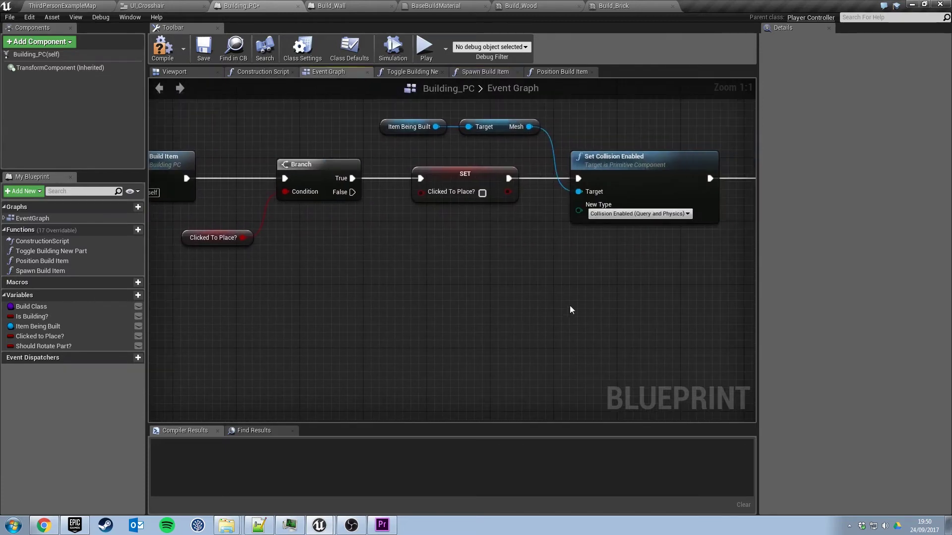
{"action": "right_click_drag", "start_coordinate": [575, 306], "coordinate": [359, 325]}
{"action": "left_click_drag", "start_coordinate": [616, 149], "coordinate": [666, 224]}
{"action": "key", "text": "Right"}
{"action": "key", "text": "Right"}
{"action": "key", "text": "Right"}
{"action": "key", "text": "Right"}
{"action": "key", "text": "Right"}
{"action": "key", "text": "Right"}
{"action": "key", "text": "Right"}
{"action": "key", "text": "Right"}
{"action": "key", "text": "Right"}
{"action": "key", "text": "Right"}
{"action": "key", "text": "Right"}
{"action": "key", "text": "Right"}
{"action": "key", "text": "Right"}
{"action": "key", "text": "Right"}
{"action": "key", "text": "Right"}
{"action": "key", "text": "Right"}
{"action": "key", "text": "Right"}
{"action": "key", "text": "Right"}
{"action": "key", "text": "Right"}
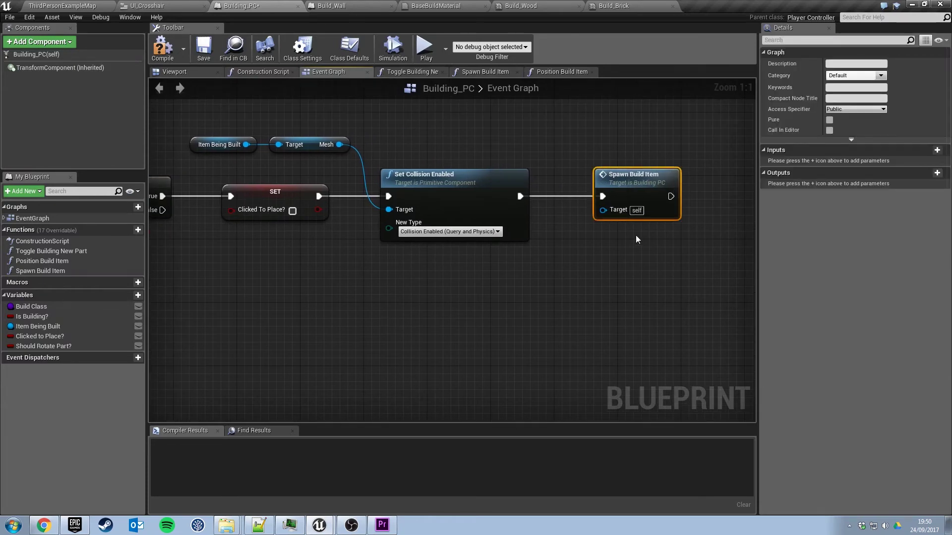
{"action": "key", "text": "Right"}
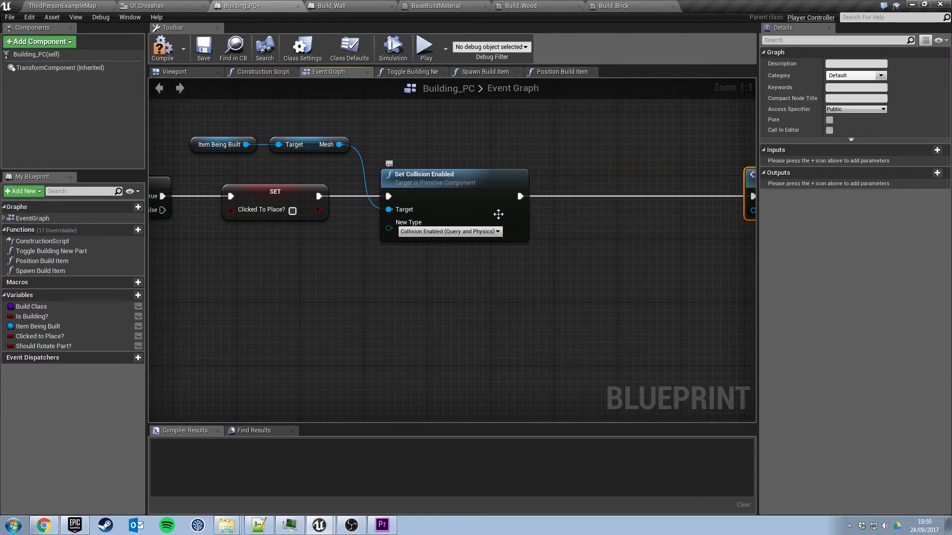
- Insert Set Vector Parameter Value on Materials between Set Collision Enabled and Spawn Build Item
{"action": "left_click_drag", "start_coordinate": [339, 144], "coordinate": [568, 142]}
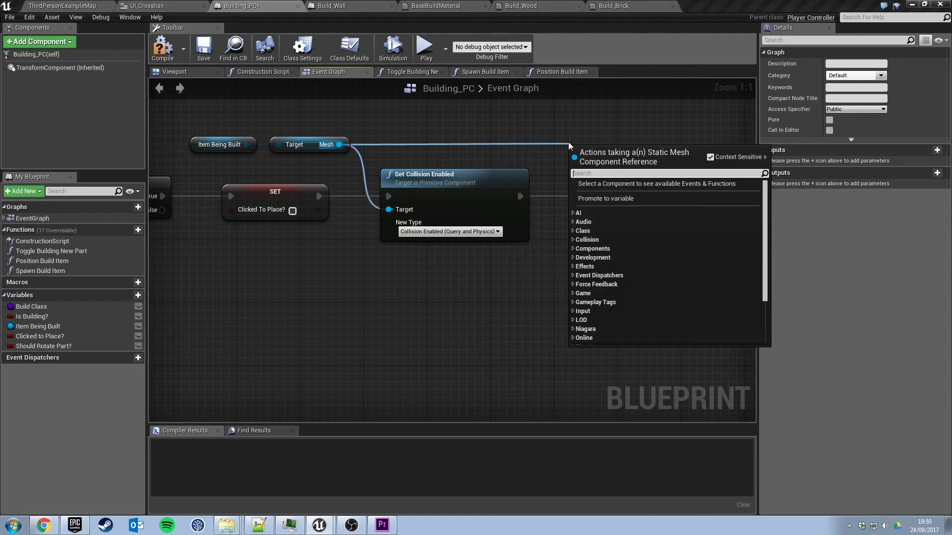
{"action": "type", "text": "setvec"}
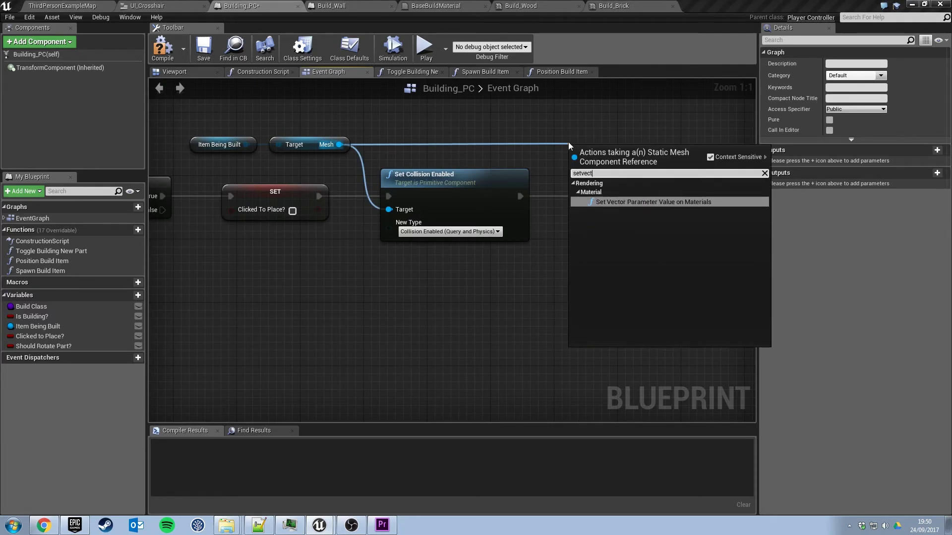
{"action": "type", "text": "t"}
{"action": "key", "text": "Return"}
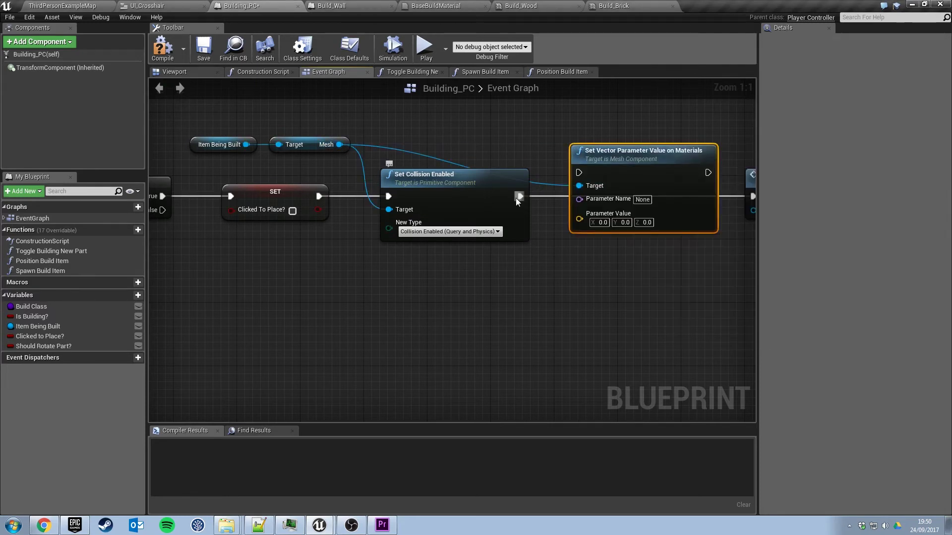
{"action": "left_click_drag", "start_coordinate": [519, 197], "coordinate": [579, 172]}
{"action": "right_click_drag", "start_coordinate": [706, 193], "coordinate": [558, 194]}
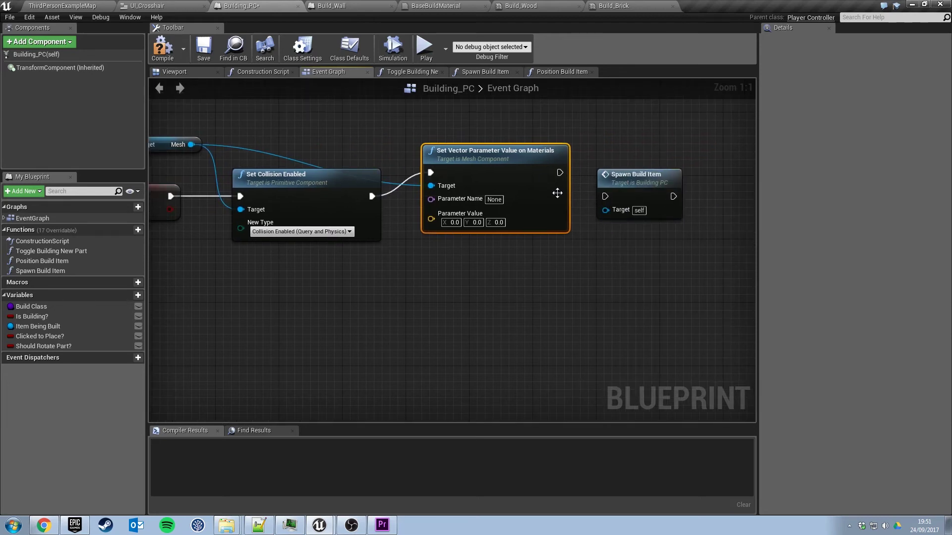
{"action": "left_click_drag", "start_coordinate": [560, 173], "coordinate": [605, 198]}
{"action": "left_click_drag", "start_coordinate": [528, 171], "coordinate": [526, 197]}
- Set the reset node's Tint value to 1, 1, 1 and compile the blueprint
{"action": "left_click", "coordinate": [496, 226]}
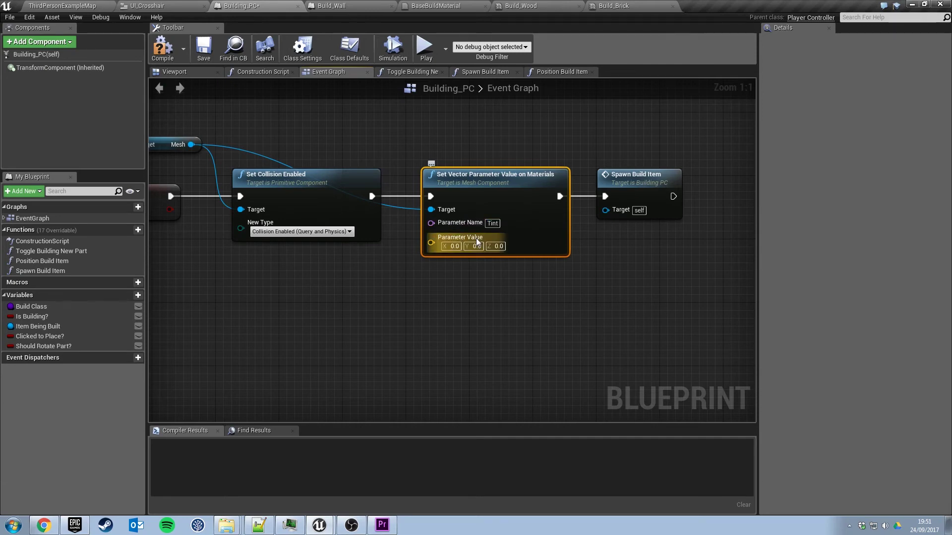
{"action": "type", "text": "1"}
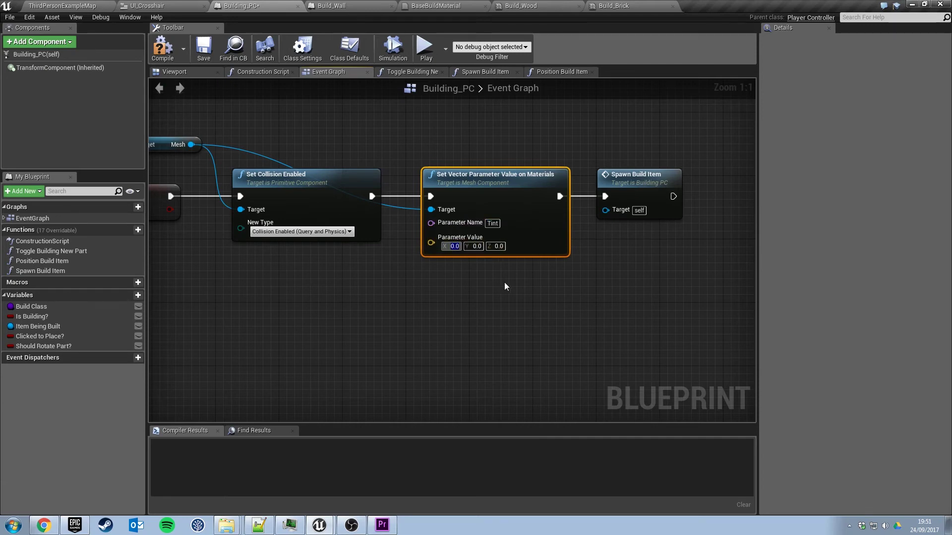
{"action": "key", "text": "Tab"}
{"action": "type", "text": "1"}
{"action": "key", "text": "Tab"}
{"action": "type", "text": "1"}
{"action": "key", "text": "Tab"}
{"action": "left_click", "coordinate": [162, 49]}
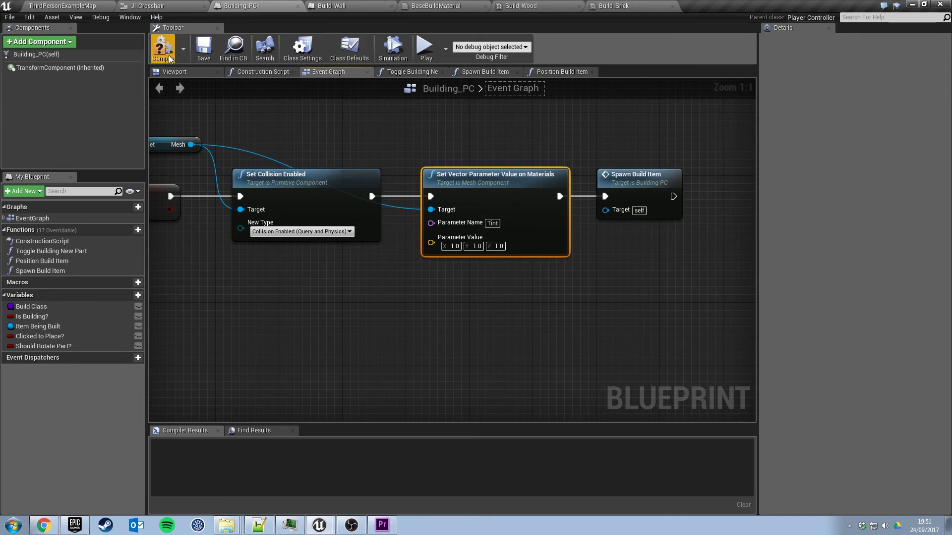
- Start a play test and place four wooden floor pieces from the cyan preview
{"action": "left_click", "coordinate": [426, 50]}
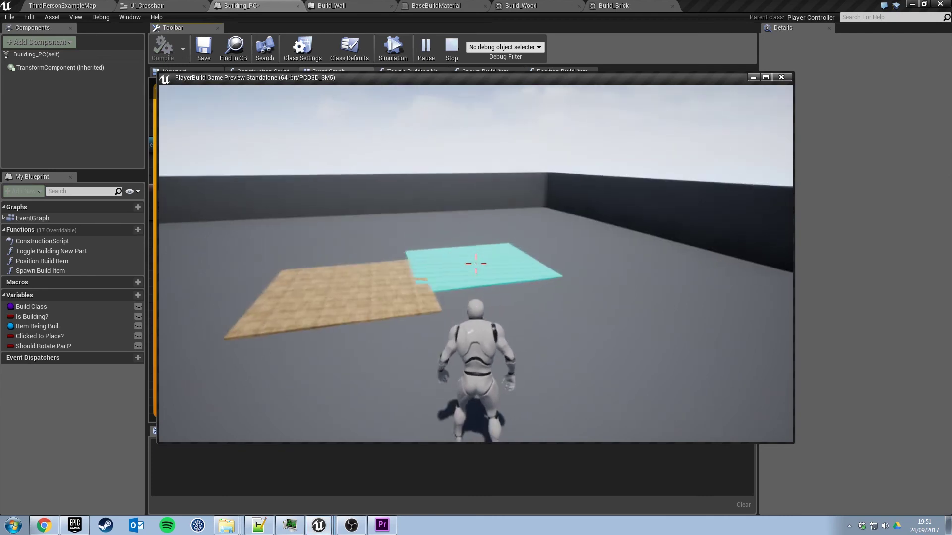
{"action": "left_click", "coordinate": [476, 263]}
{"action": "left_click", "coordinate": [476, 264]}
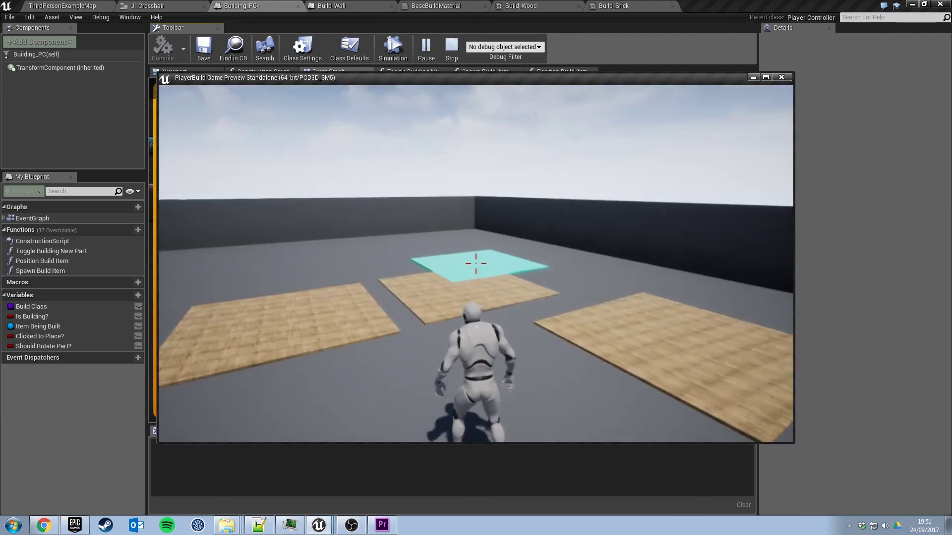
{"action": "left_click", "coordinate": [476, 263]}
{"action": "left_click", "coordinate": [476, 264]}
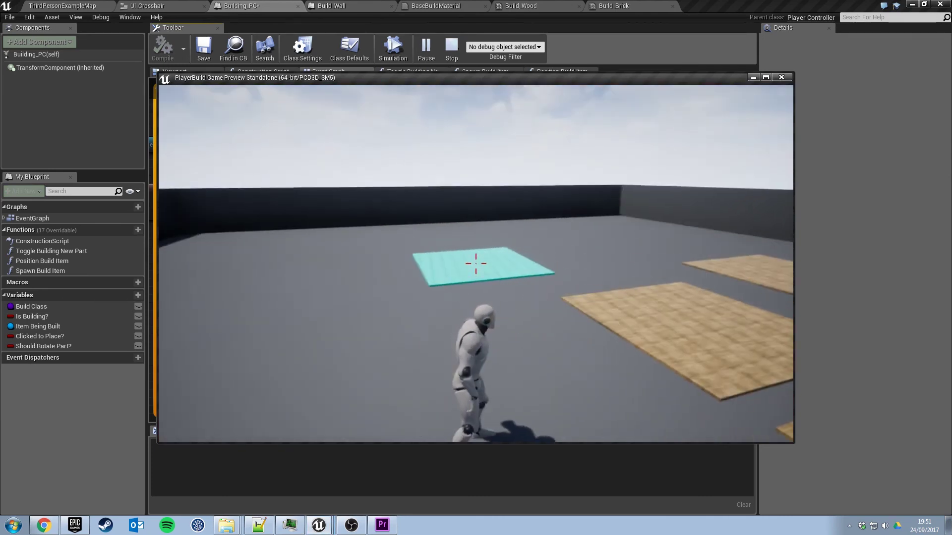
- Switch to brick walls and place seven walls, confirming placed pieces lose the cyan tint
{"action": "key", "text": "2"}
{"action": "left_click", "coordinate": [476, 264]}
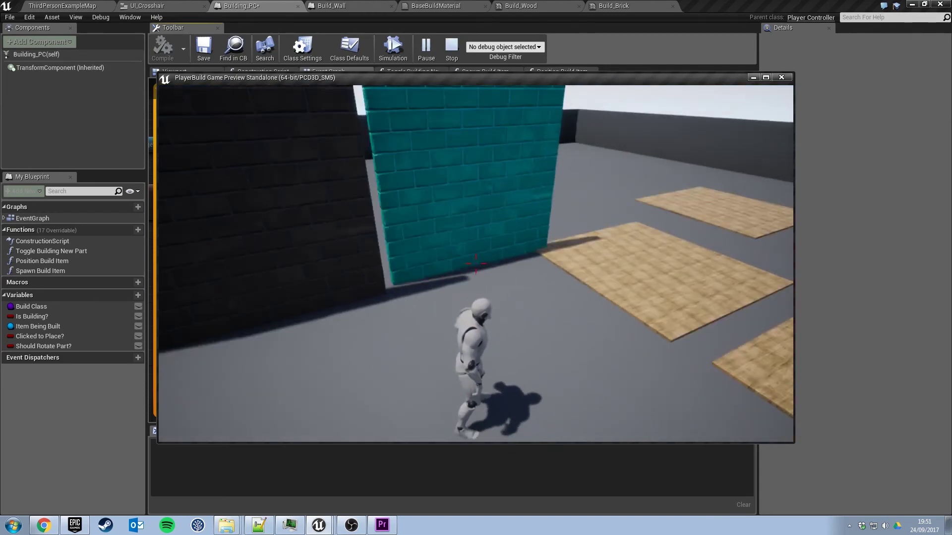
{"action": "left_click", "coordinate": [476, 263]}
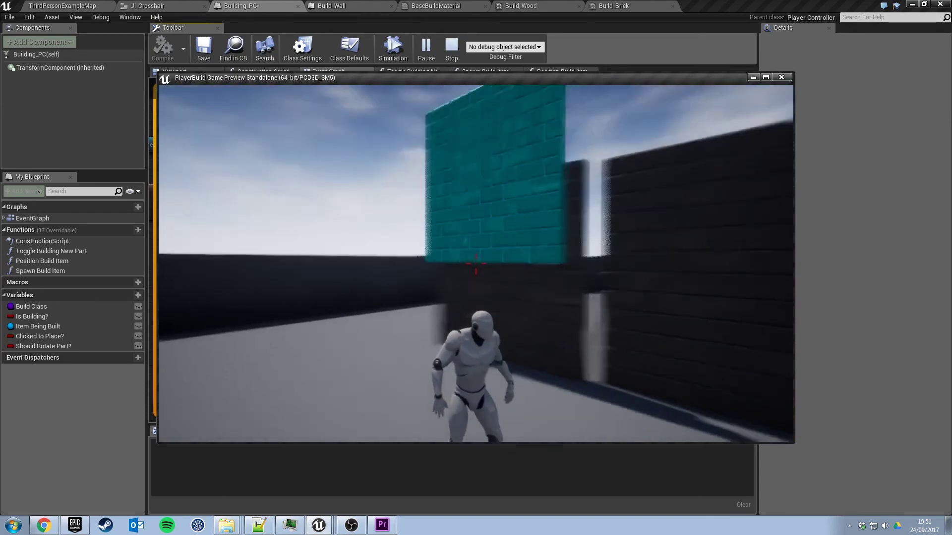
{"action": "key", "text": "d"}
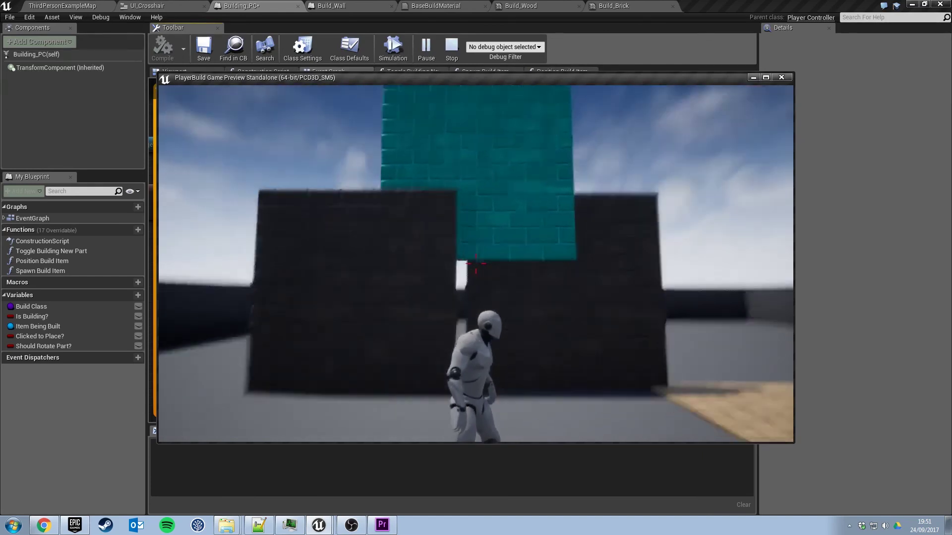
{"action": "left_click", "coordinate": [476, 264]}
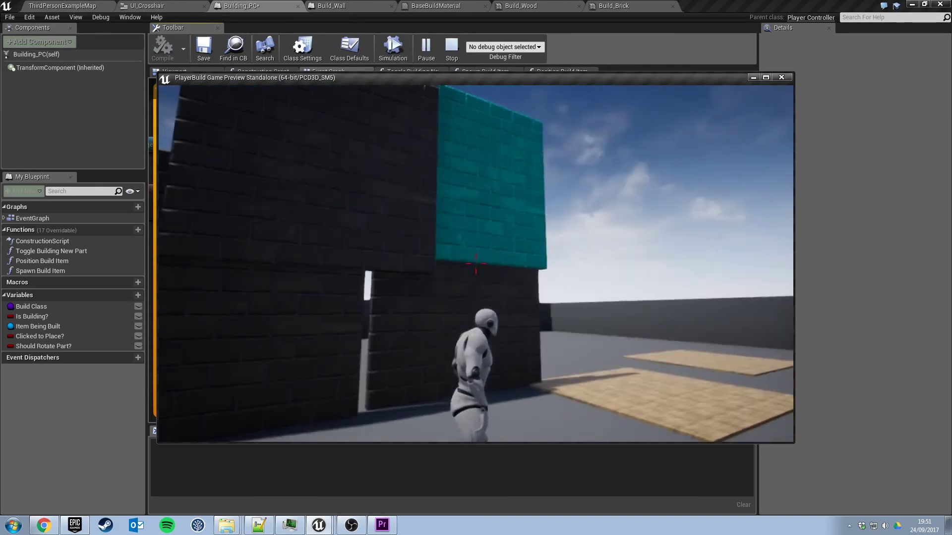
{"action": "left_click", "coordinate": [476, 264]}
{"action": "left_click", "coordinate": [476, 264]}
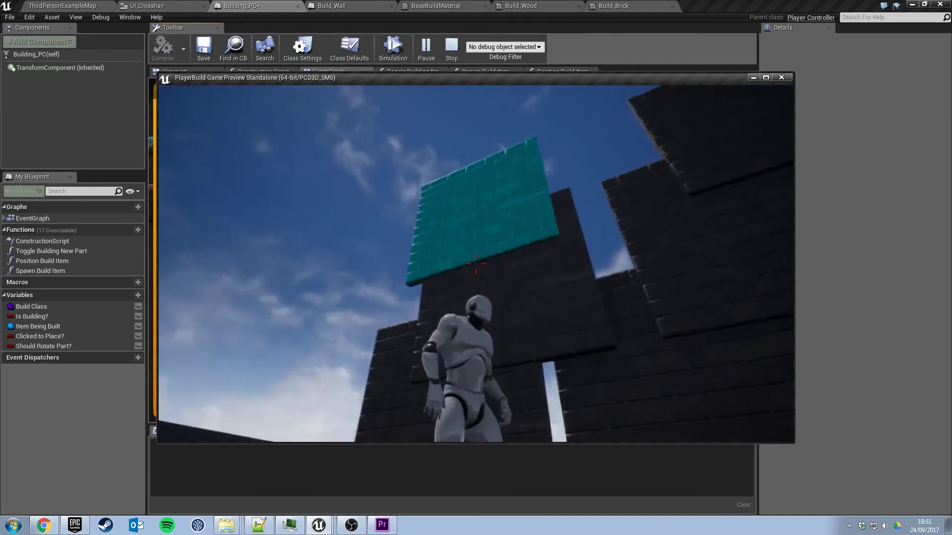
{"action": "left_click", "coordinate": [476, 264]}
{"action": "left_click", "coordinate": [476, 263]}
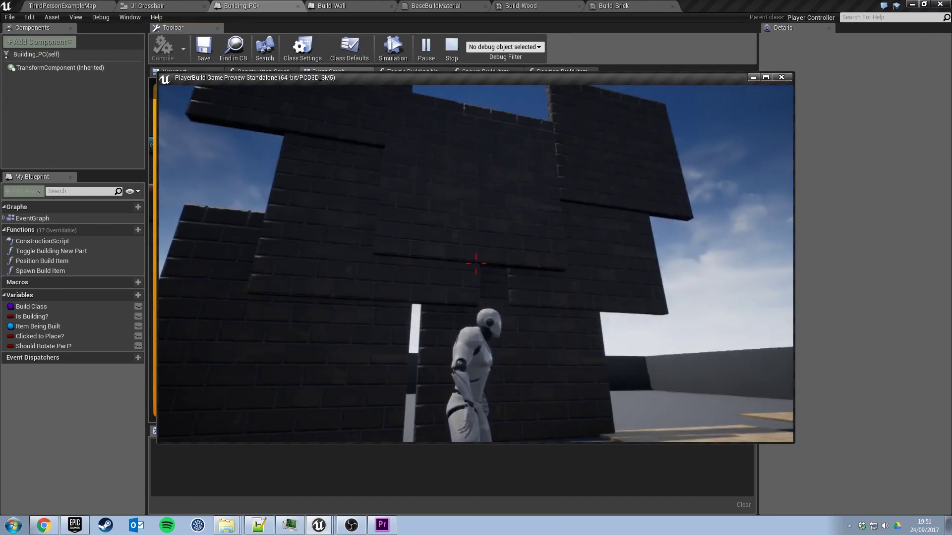
{"action": "key", "text": "w"}
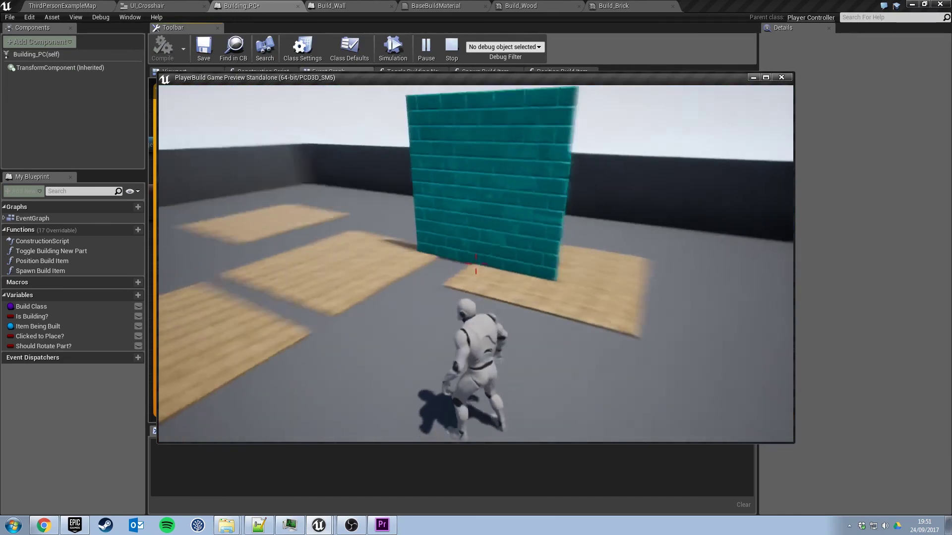